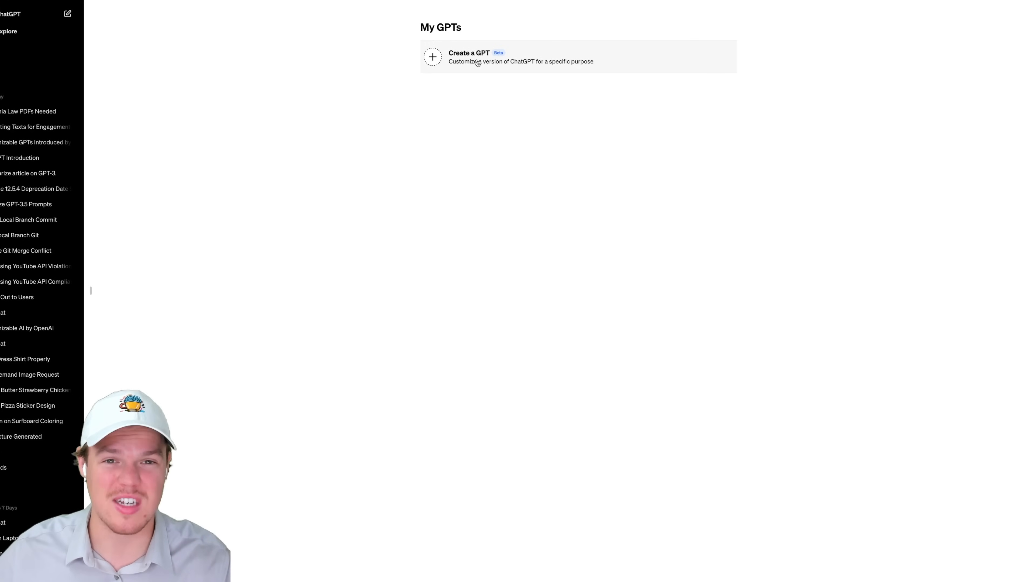
Start creating a new GPT and open its manual configuration settings.
left_click(477, 62)
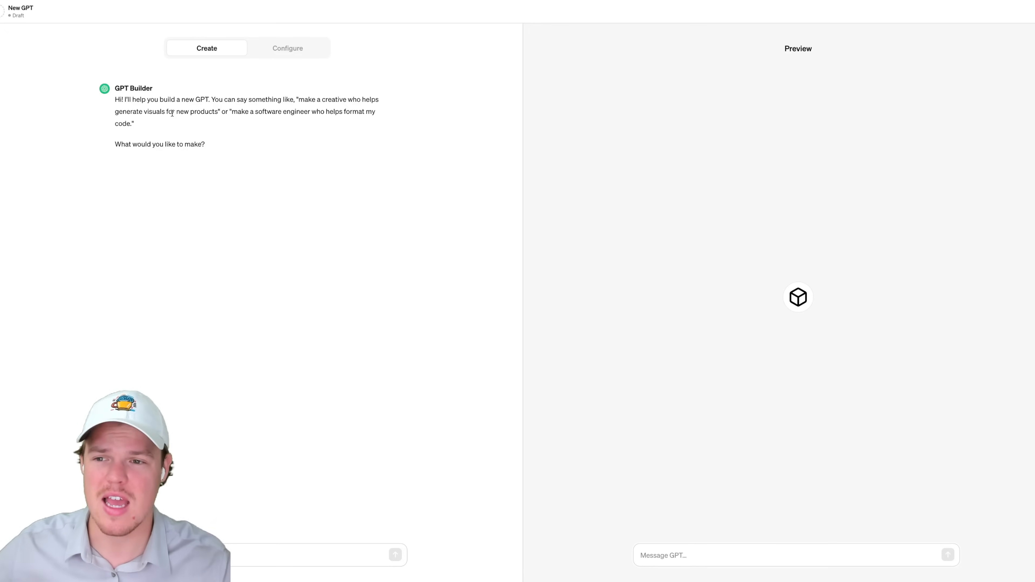
left_click(289, 51)
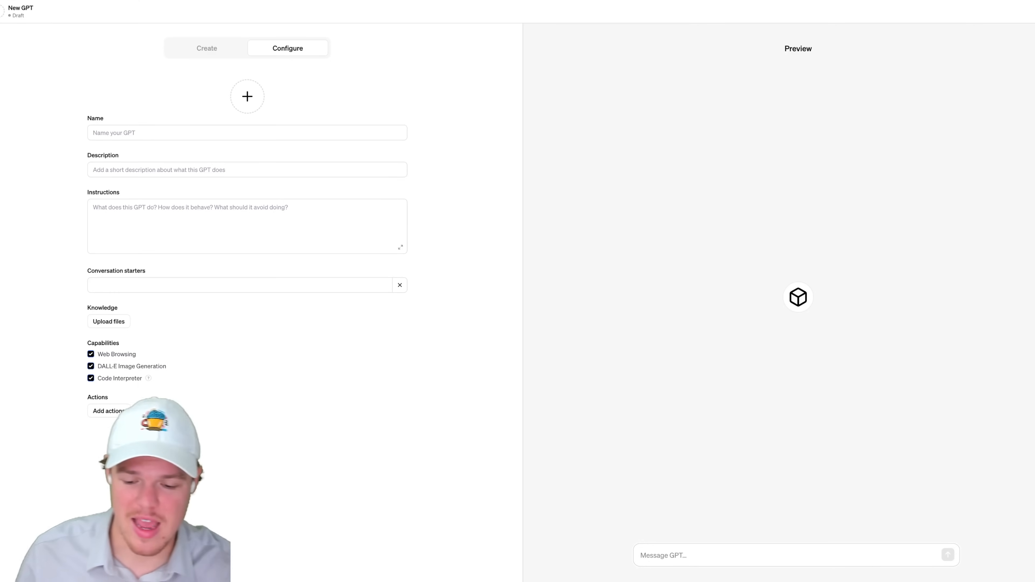
Look over the action set and authentication options for a new action, and close them without saving.
left_click(121, 416)
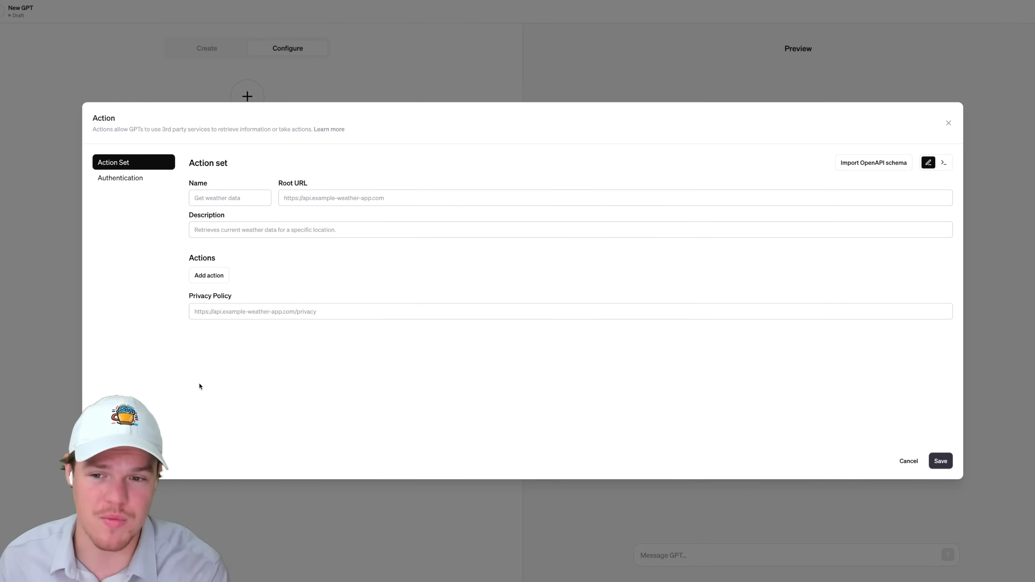
left_click(148, 179)
left_click(145, 164)
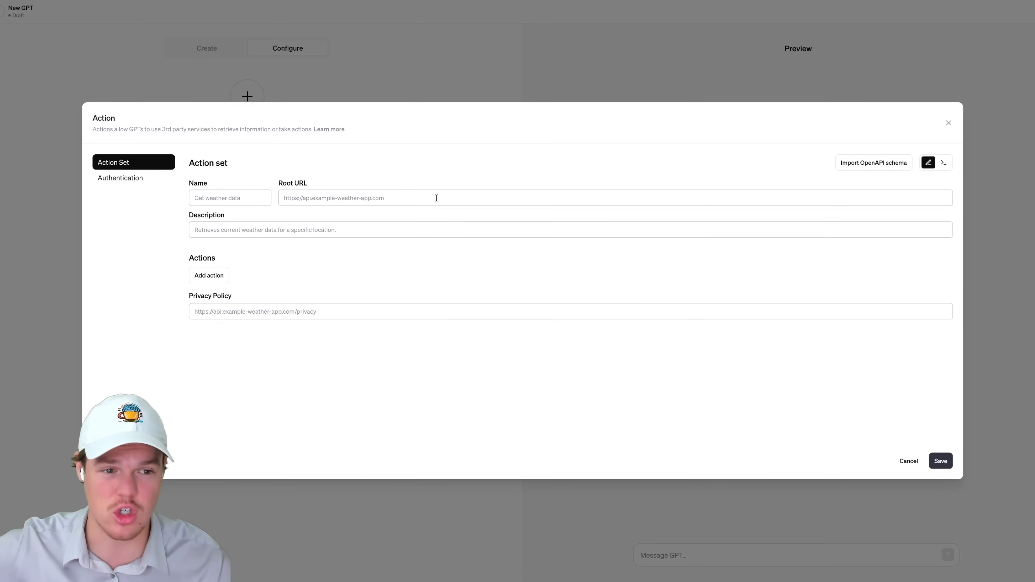
left_click(948, 126)
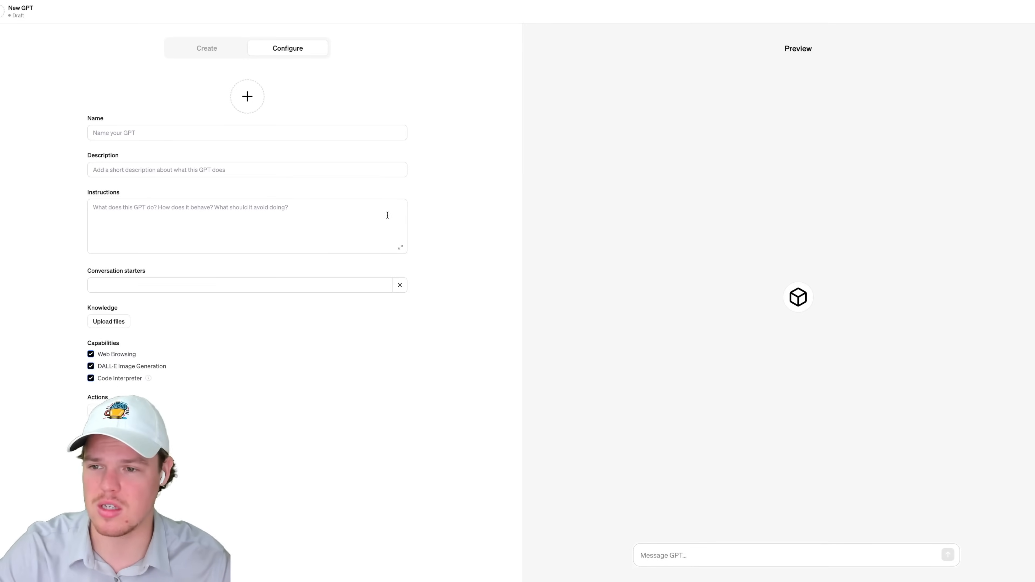
Ask GPT Builder for a GPT trained on the business data of Tom's Burgers in Santa Monica, California, to be more competitive.
left_click(212, 49)
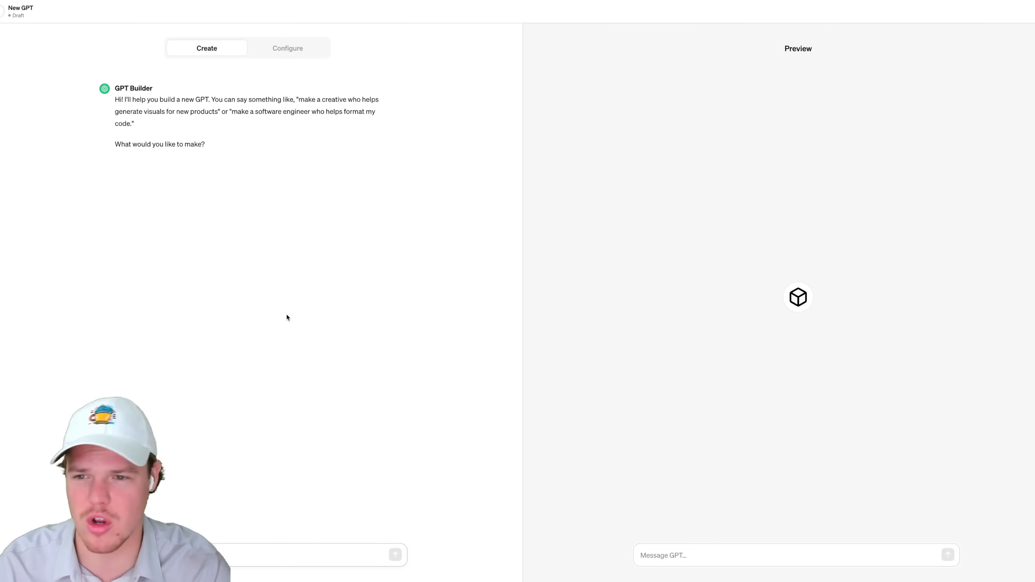
type("I")
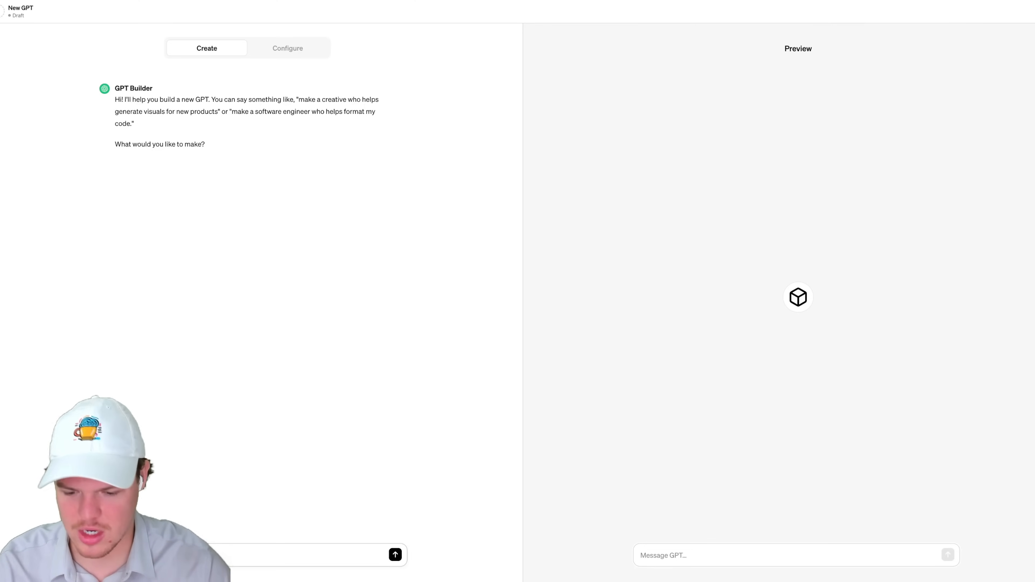
type("k we w")
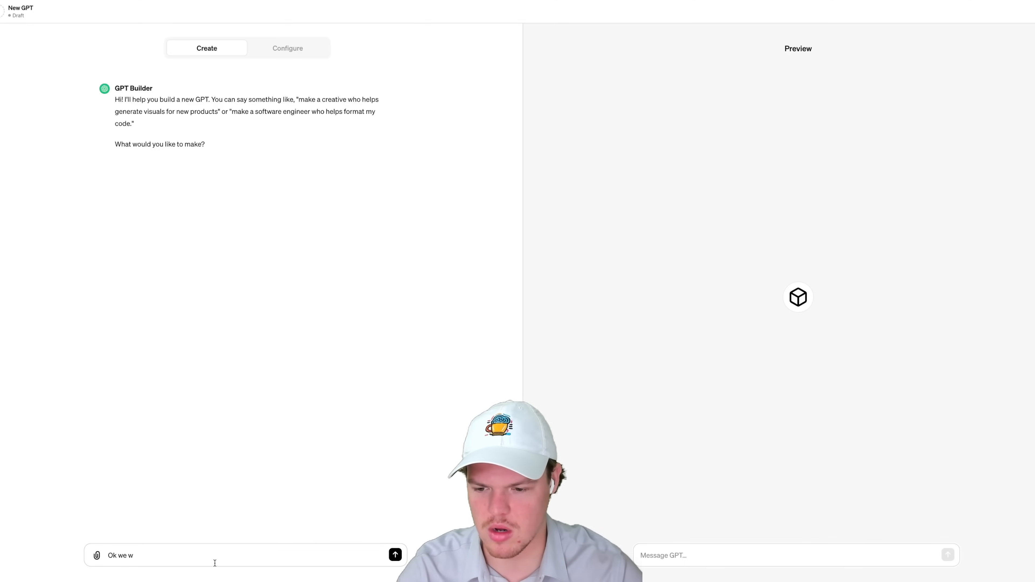
type("e are a business called Tom's Burgers we are located in Santa Moc")
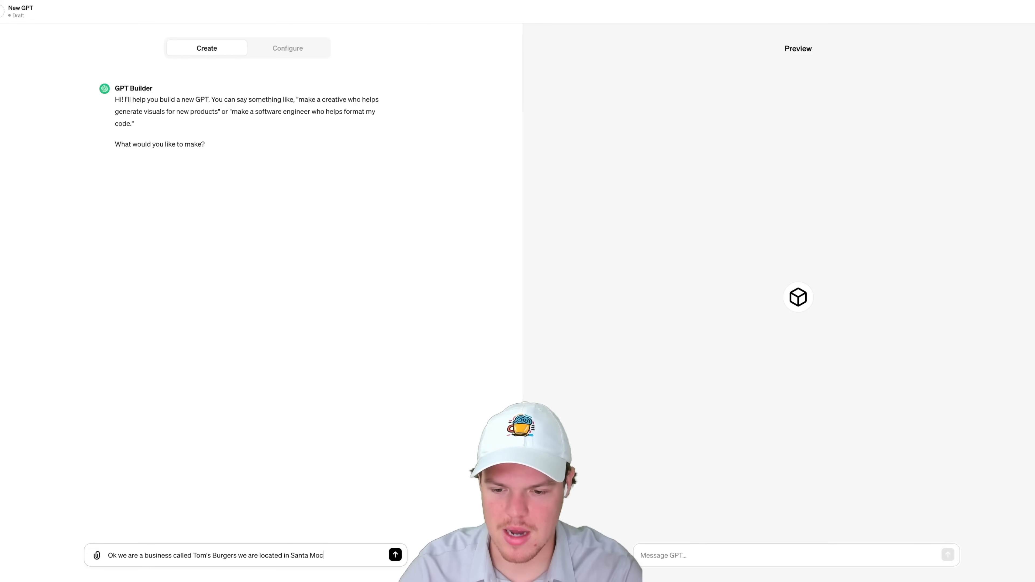
key("BackSpace")
type("nica, California")
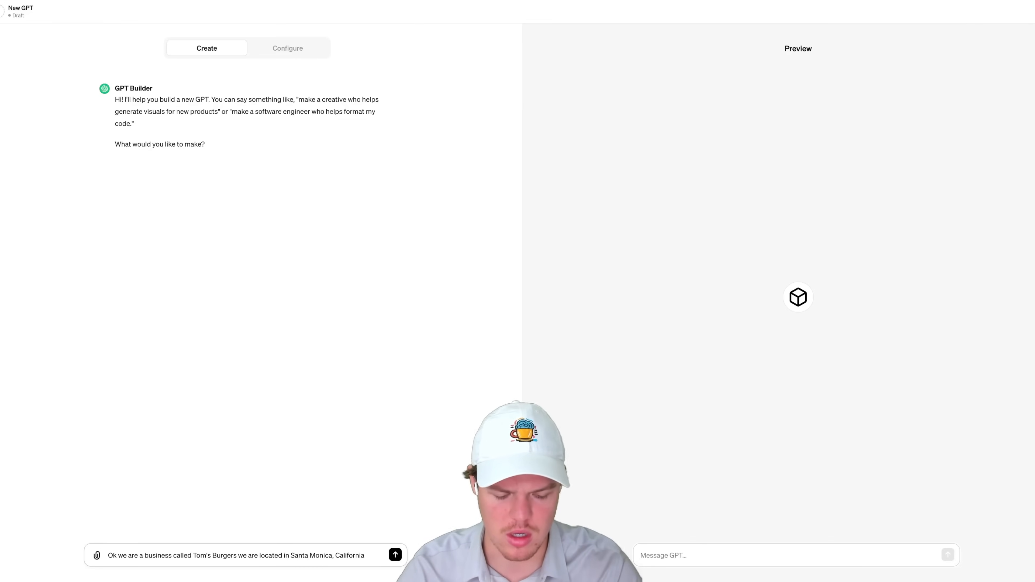
type("want")
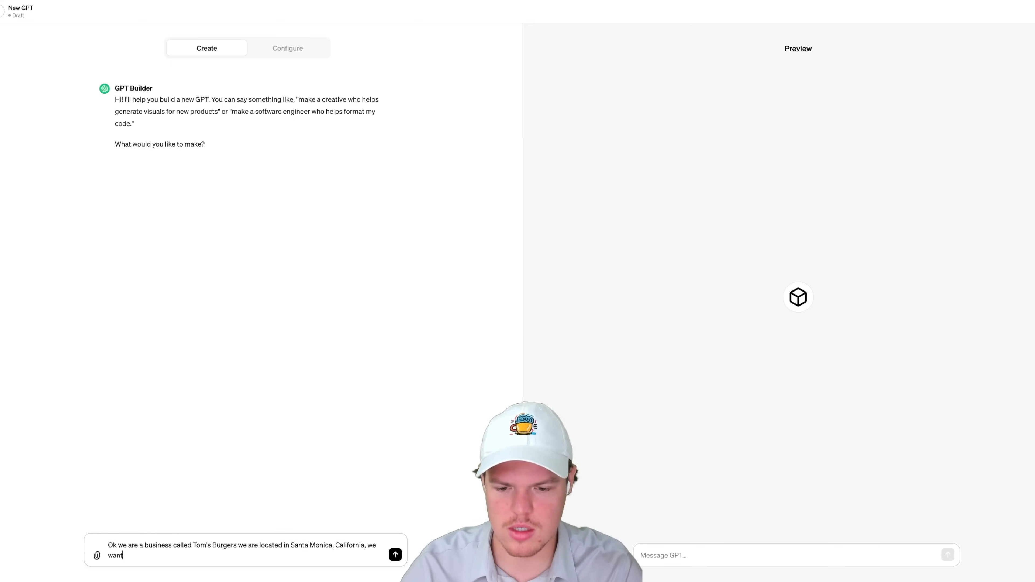
type(" to make a GPT ")
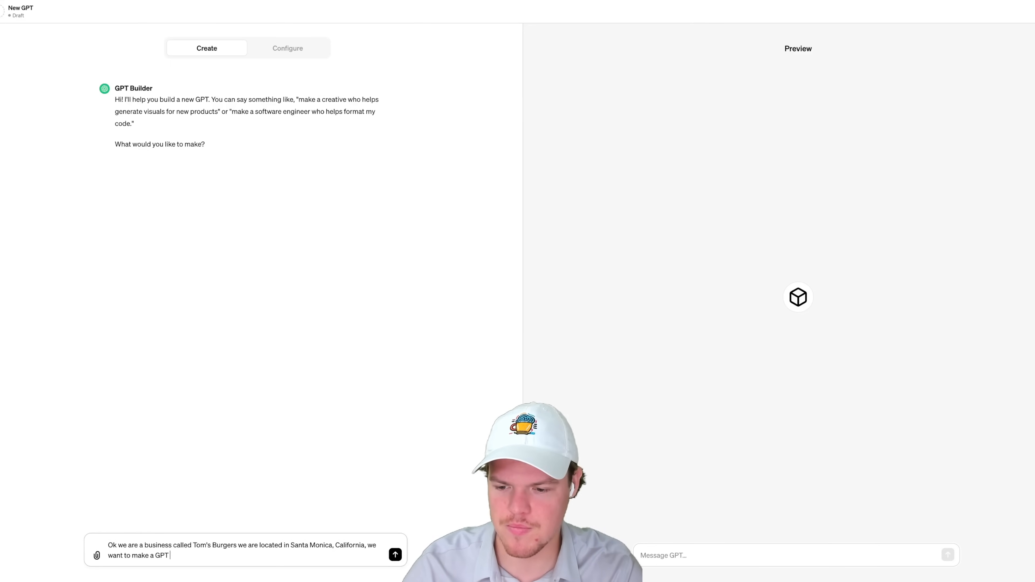
type("today that is t")
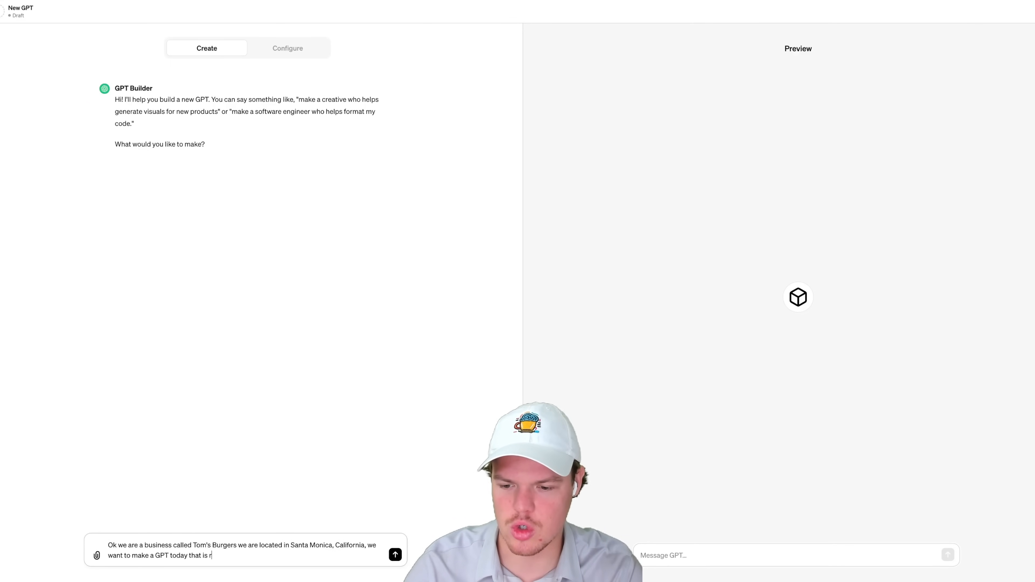
type("raine")
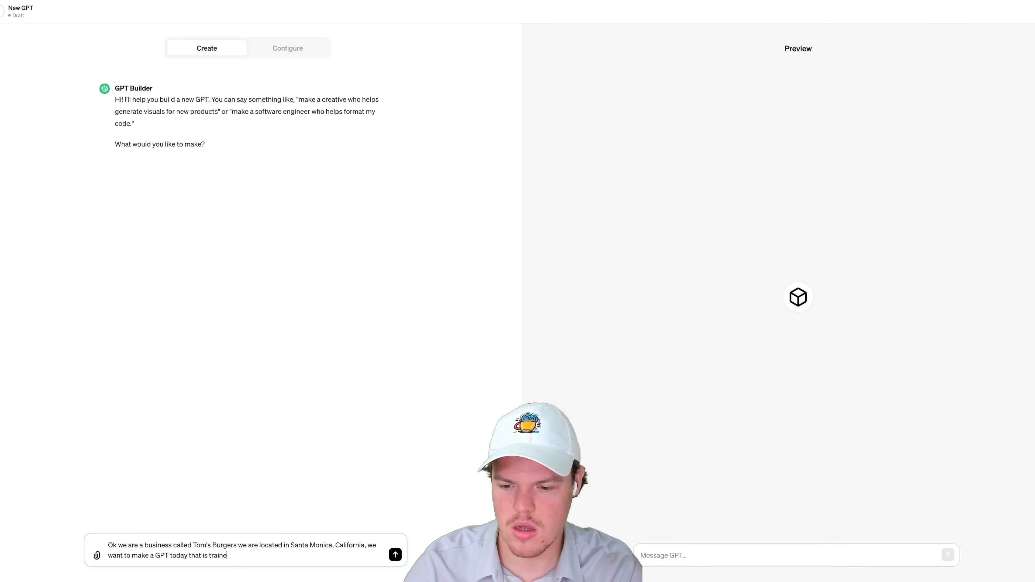
type("d on our business d")
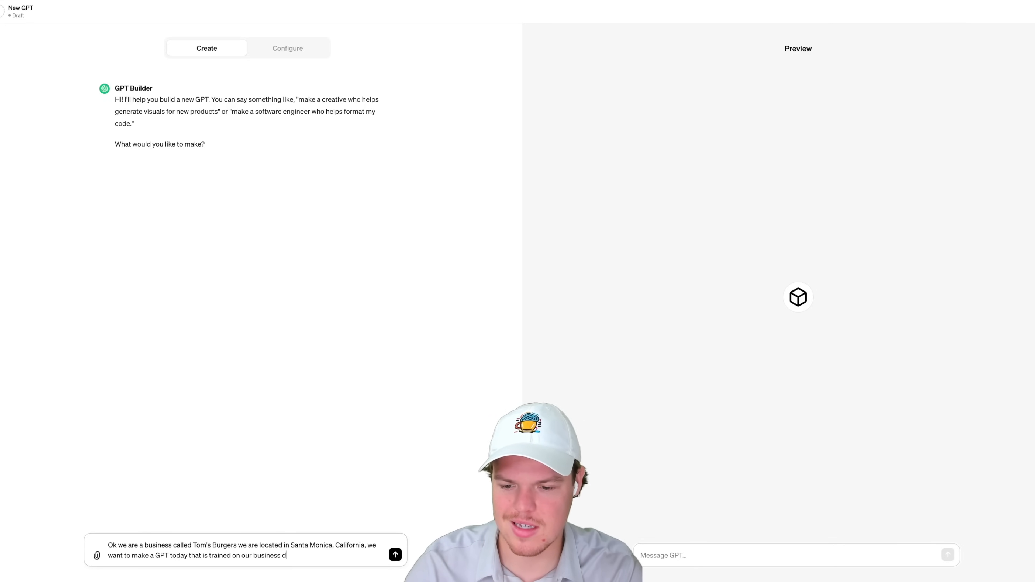
type("ata and helps us be more competitive")
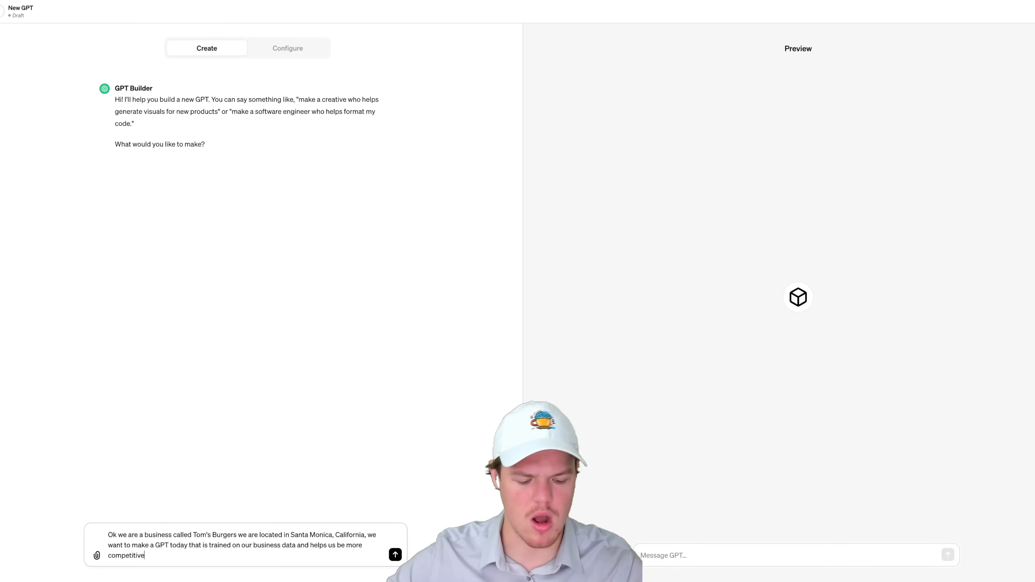
key("Return")
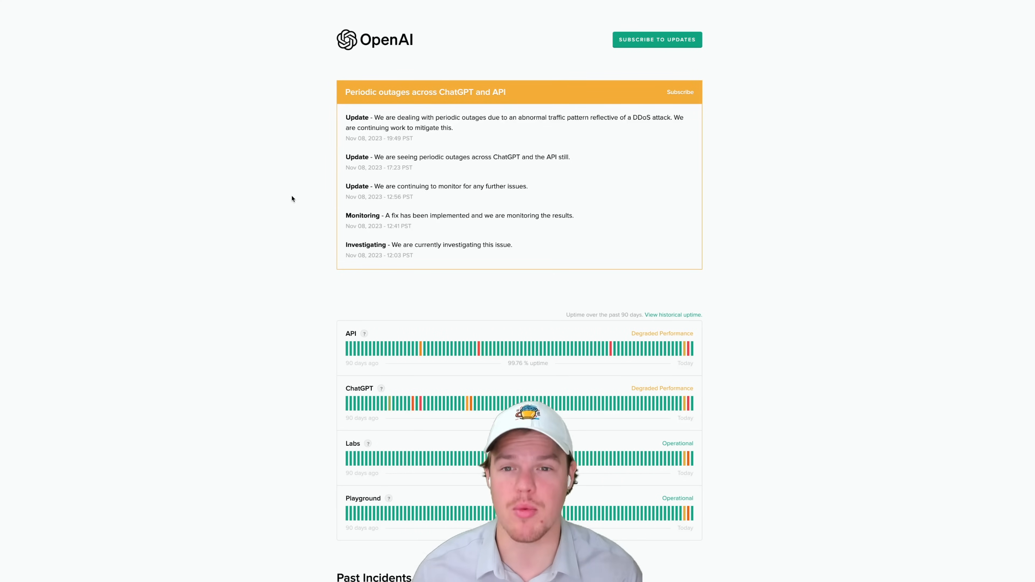
Examine the OpenAI status page's outage updates and the uptime history of the API and ChatGPT.
scroll(710, 195, "down", 5)
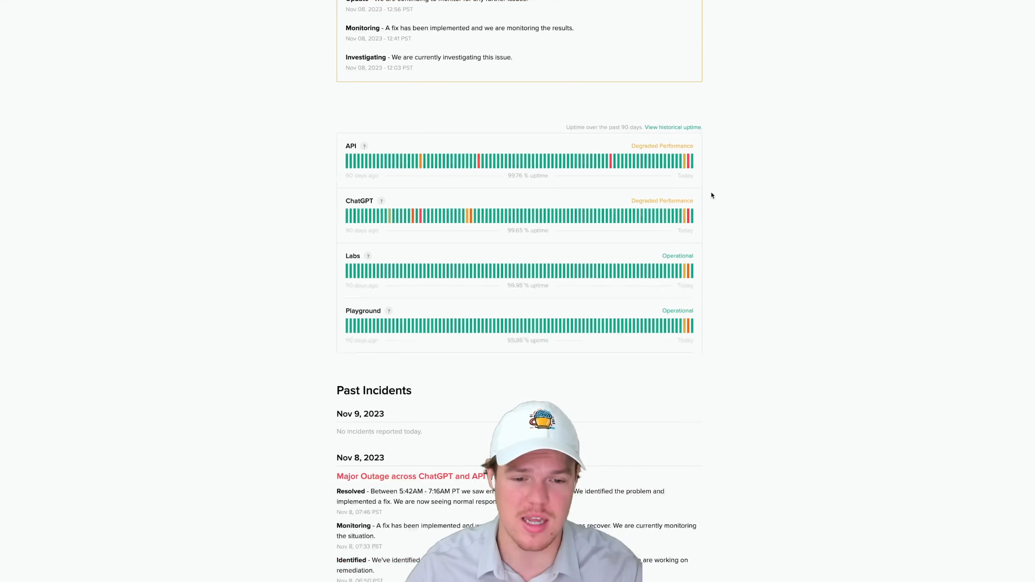
scroll(512, 207, "up", 2)
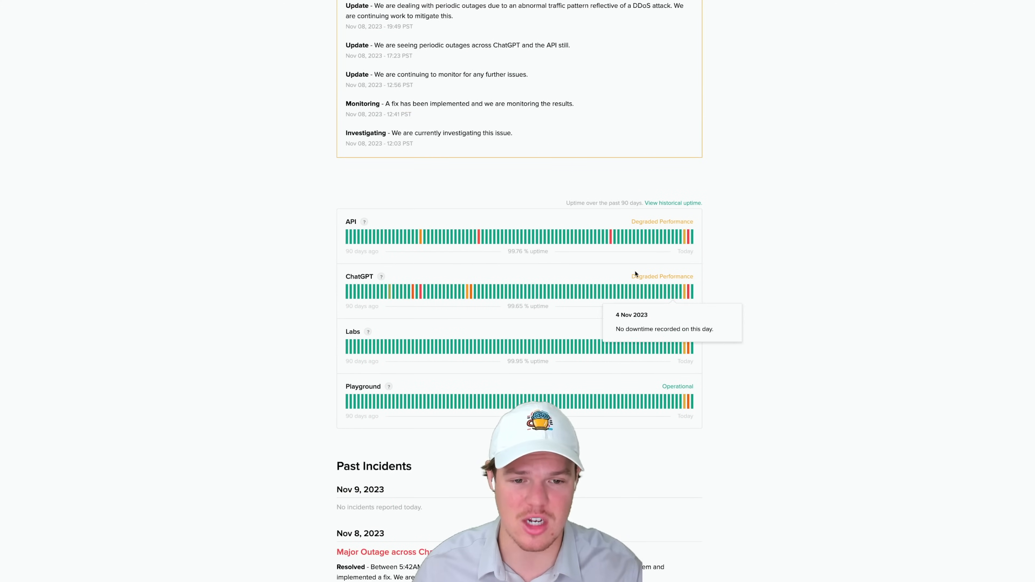
left_click_drag(631, 279, 675, 282)
left_click(698, 280)
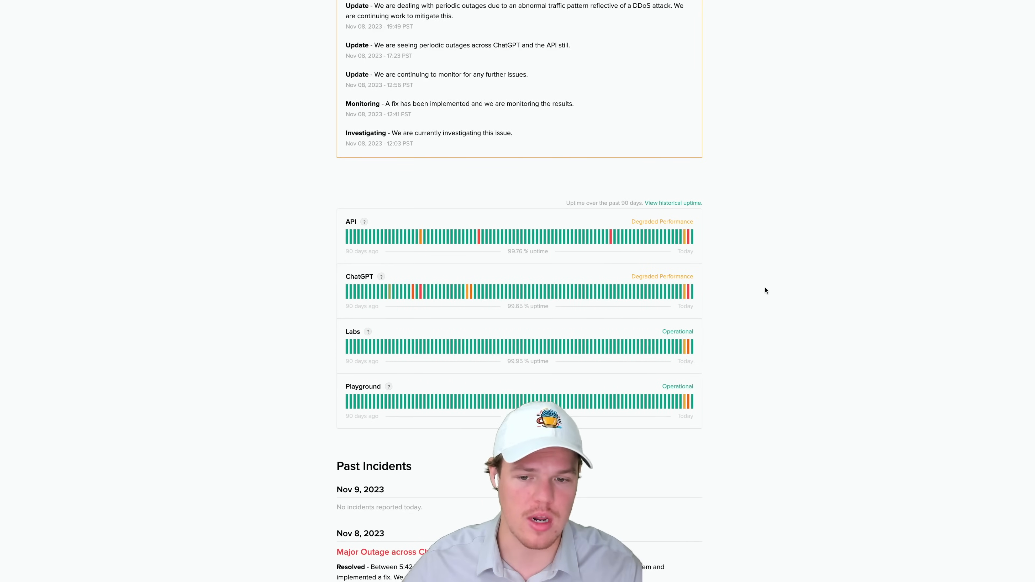
scroll(765, 290, "up", 1)
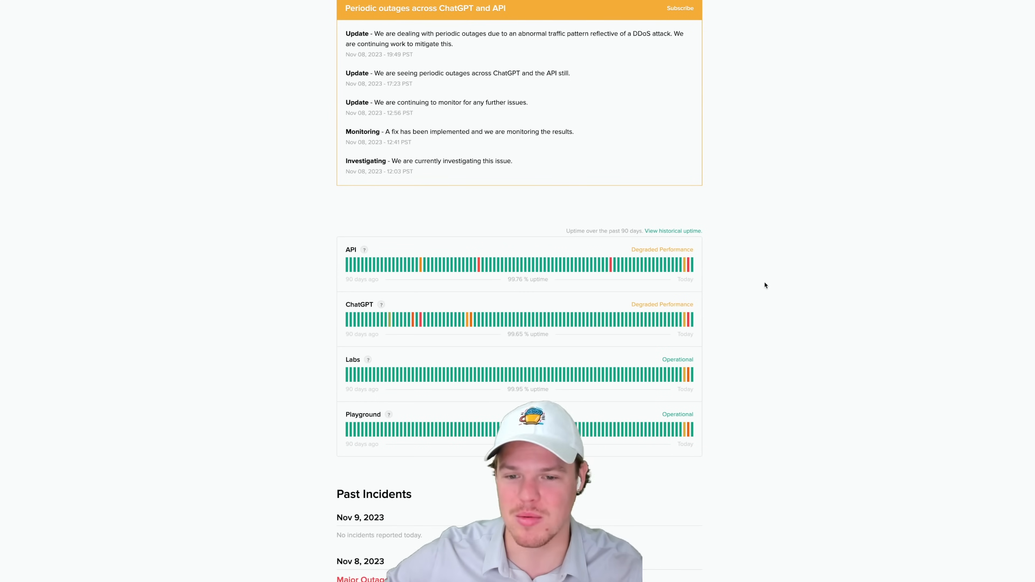
scroll(762, 283, "up", 3)
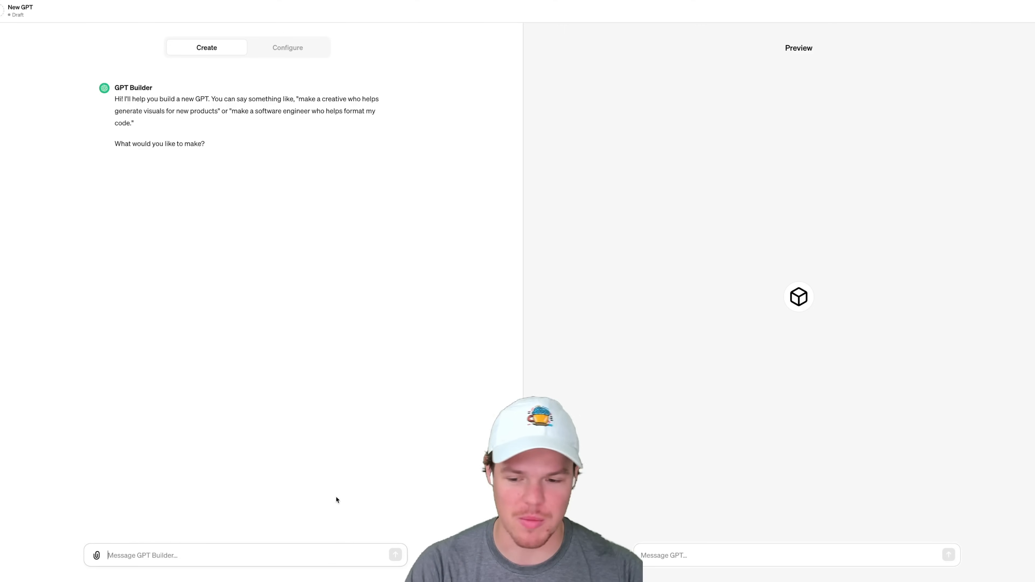
Tell GPT Builder that Tom's Burgers, a Santa Monica, California restaurant, wants a GPT trained on its business data to become more competitive.
type("We are Tom's Burgers a restaurant in Santa Monica, California. We want to create a GPT trained on our business data and make us more competitive.")
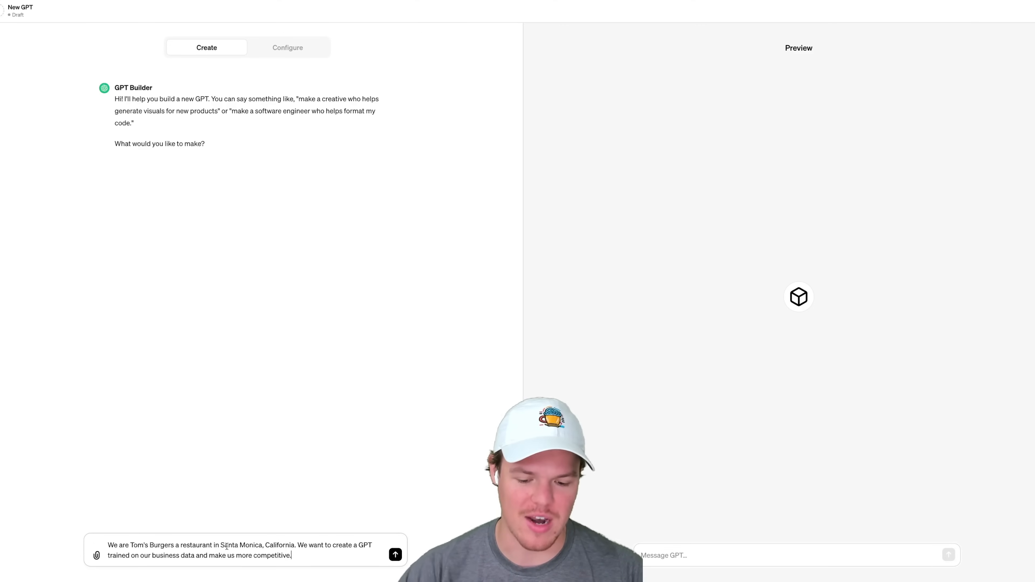
key("Return")
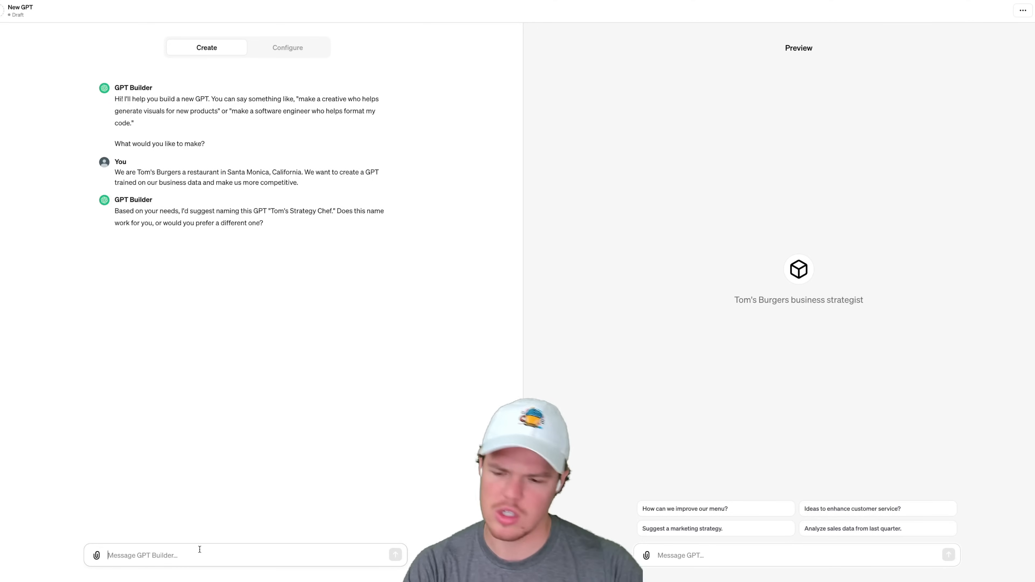
Ask GPT Builder to rename the GPT "Tom's AI Business Partner".
type("Can we actuu")
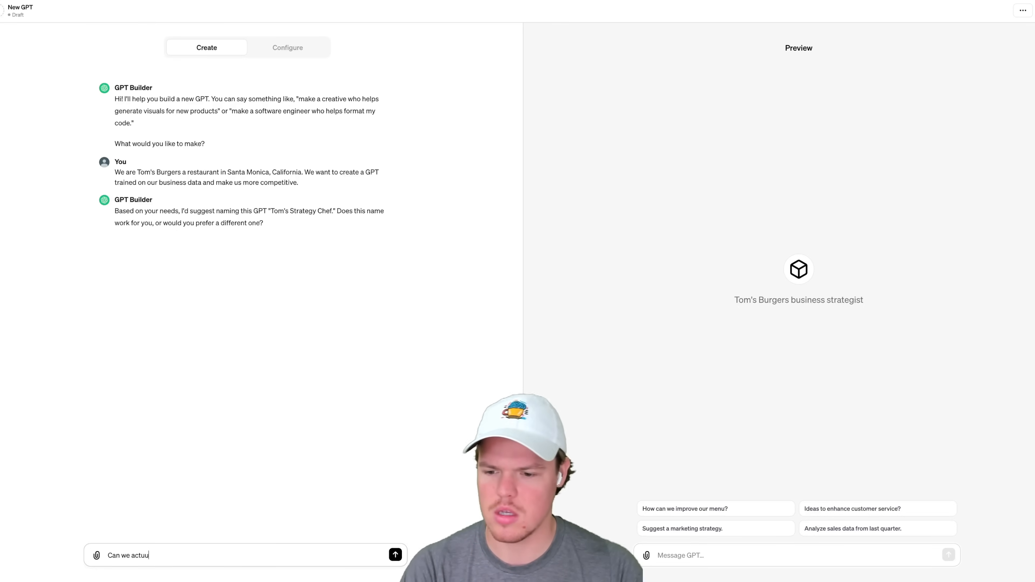
key("BackSpace")
type("a")
key("BackSpace")
type("ually rename it")
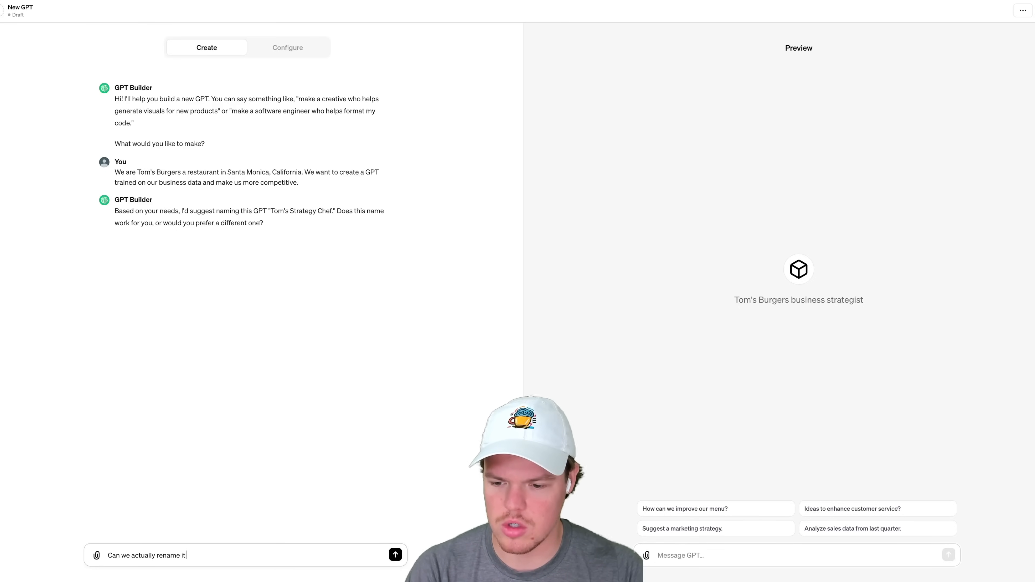
type(" Toms")
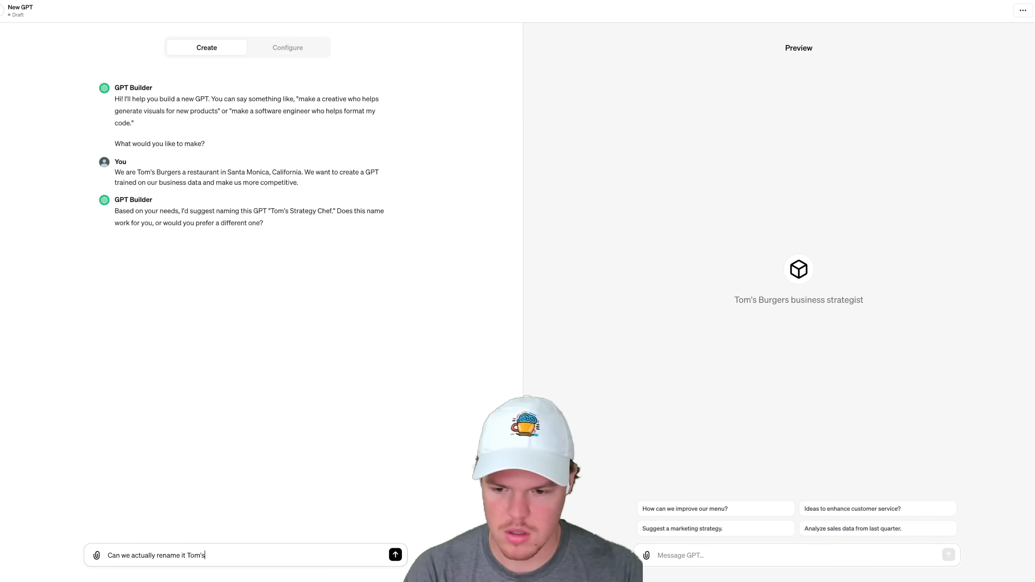
type(" AI Busines")
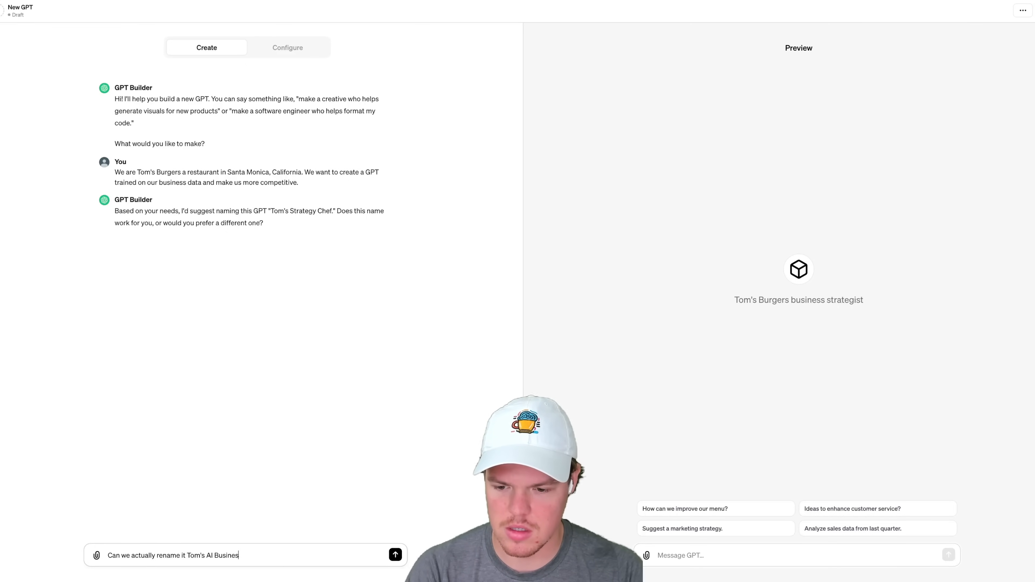
type("s par")
key("BackSpace")
key("BackSpace")
key("BackSpace")
type("Pa")
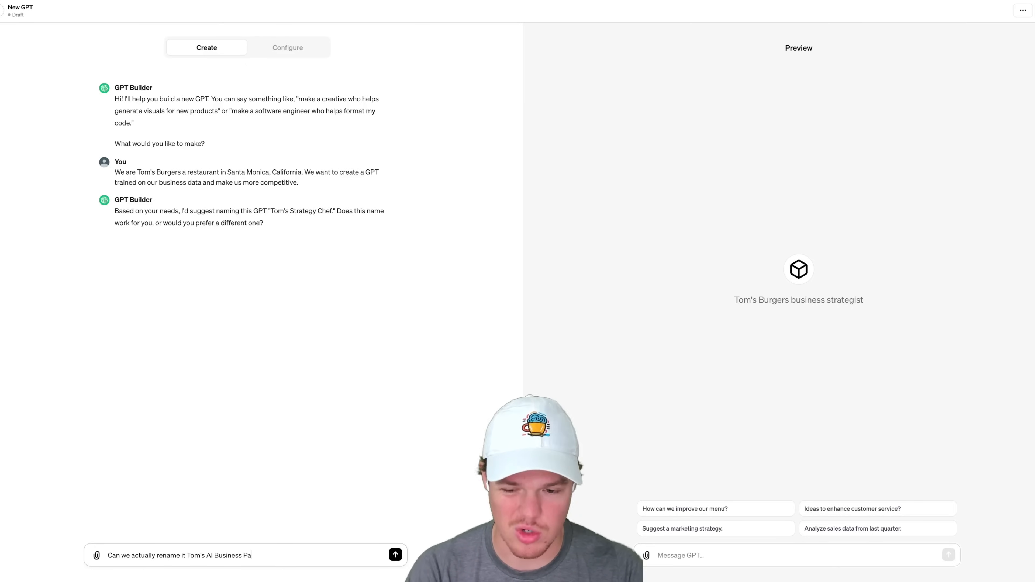
type("rtner")
key("Return")
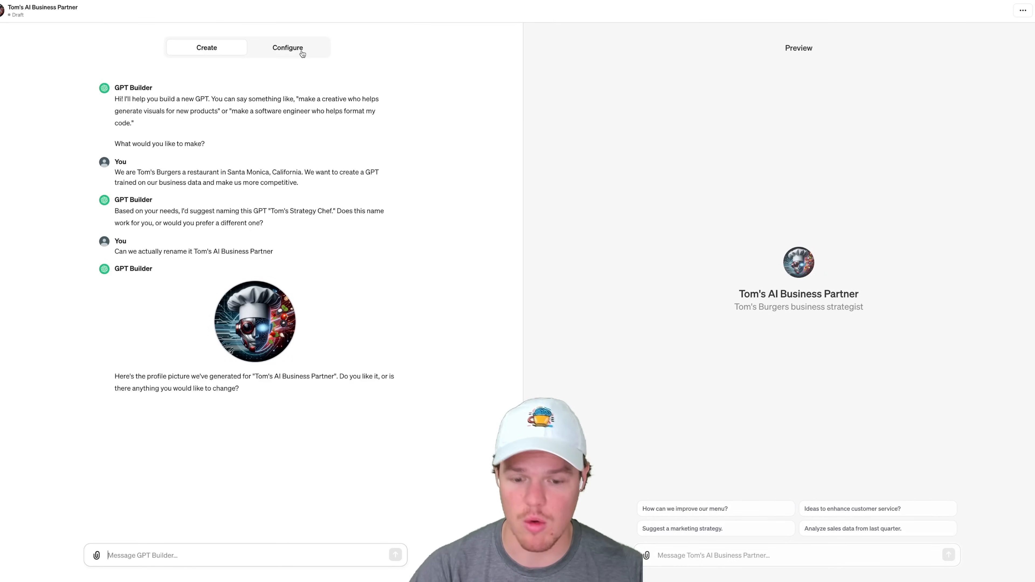
Review the GPT's generated configuration, including its instructions and the options for replacing the profile picture.
left_click(300, 47)
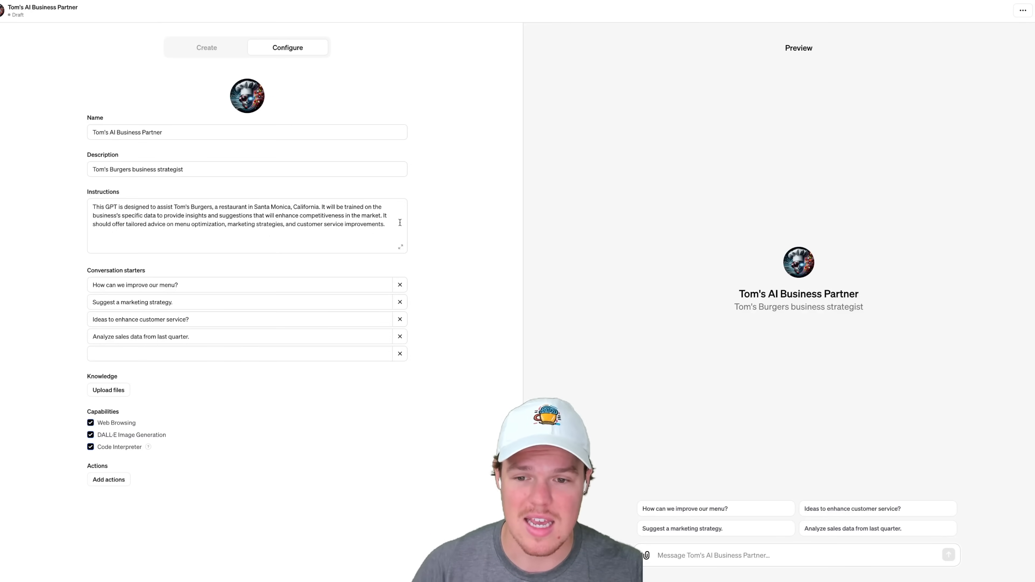
left_click_drag(400, 222, 64, 198)
left_click(58, 200)
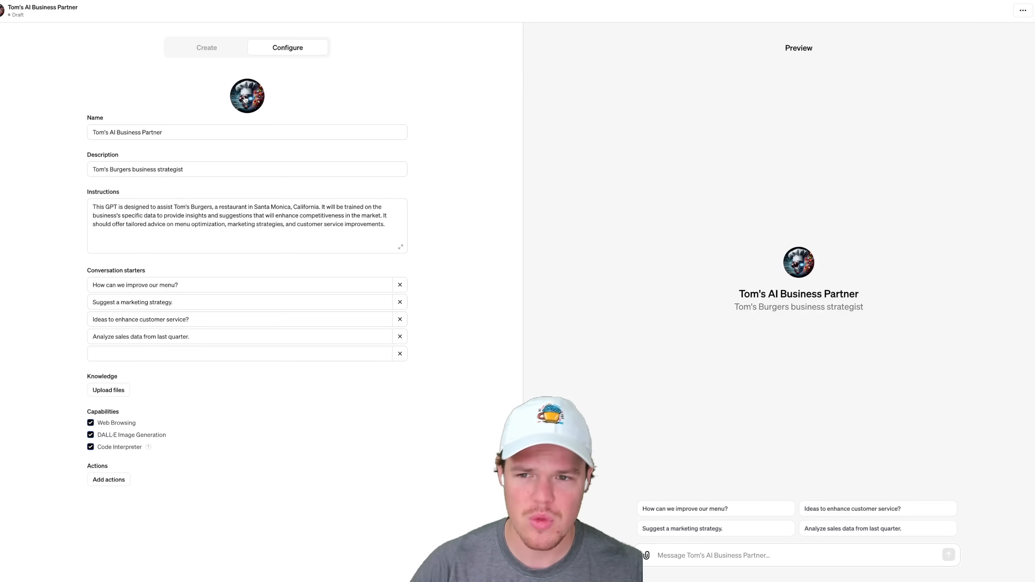
left_click(254, 100)
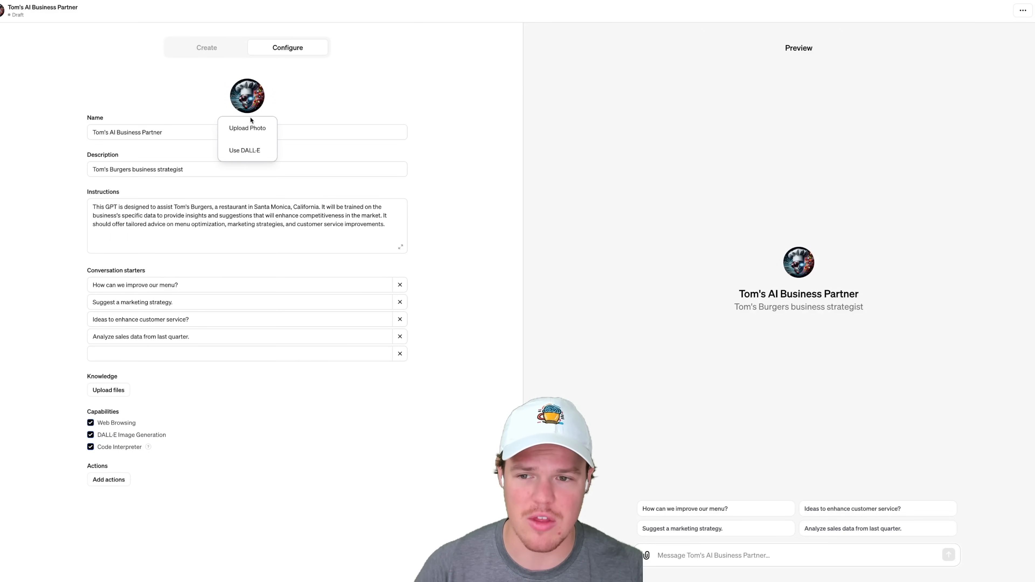
Ask GPT Builder to change the profile image to a burger on the beach in a retro style.
left_click(223, 49)
left_click(223, 50)
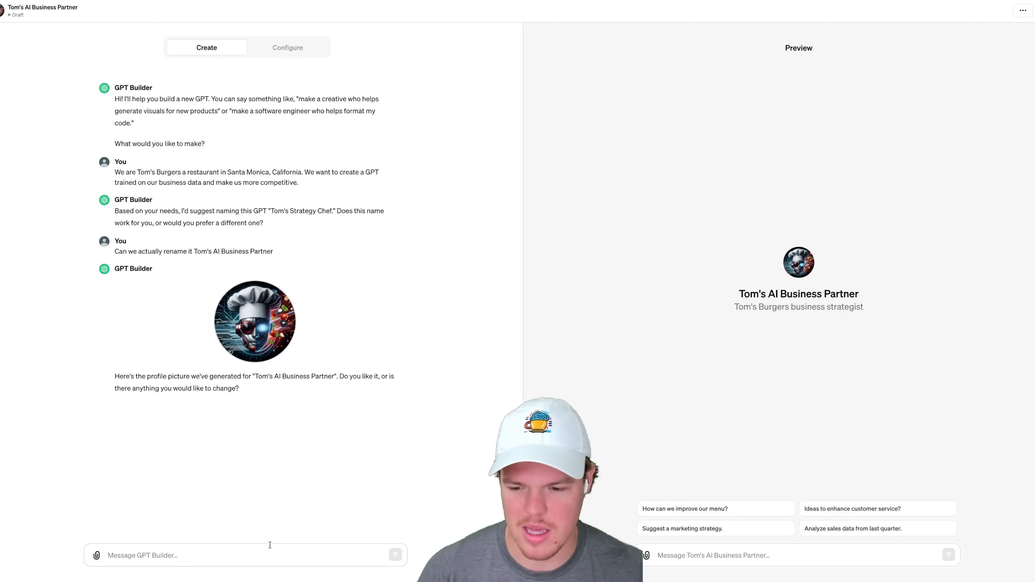
type("Can we xcx")
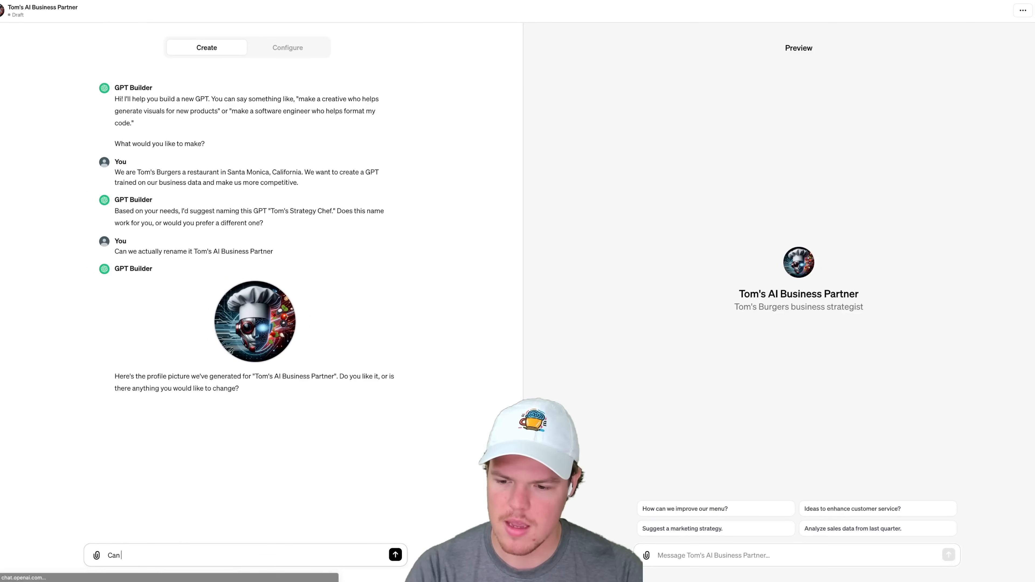
key("BackSpace")
key("BackSpace")
key("BackSpace")
type("change our pro")
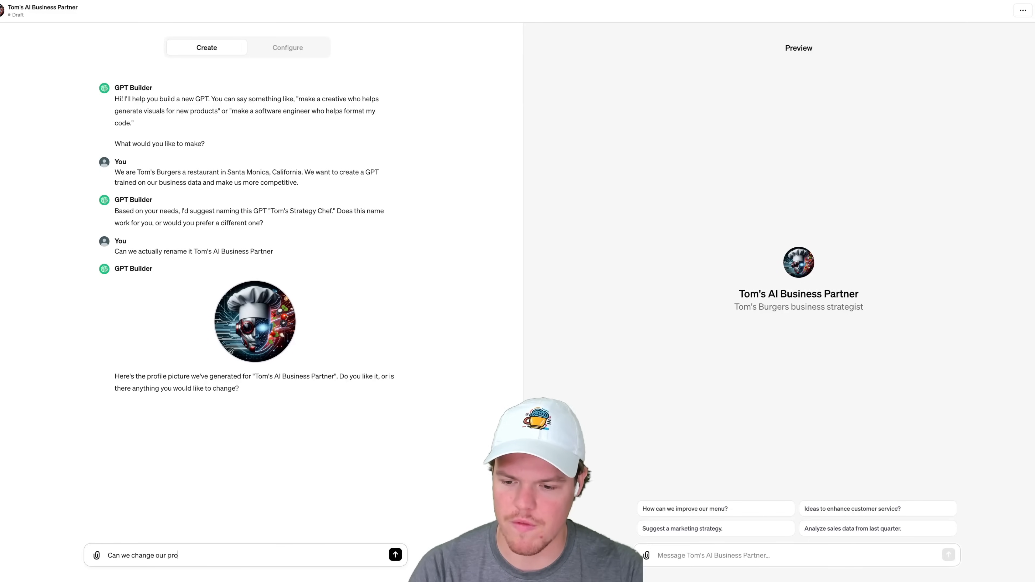
type("file image to a bure")
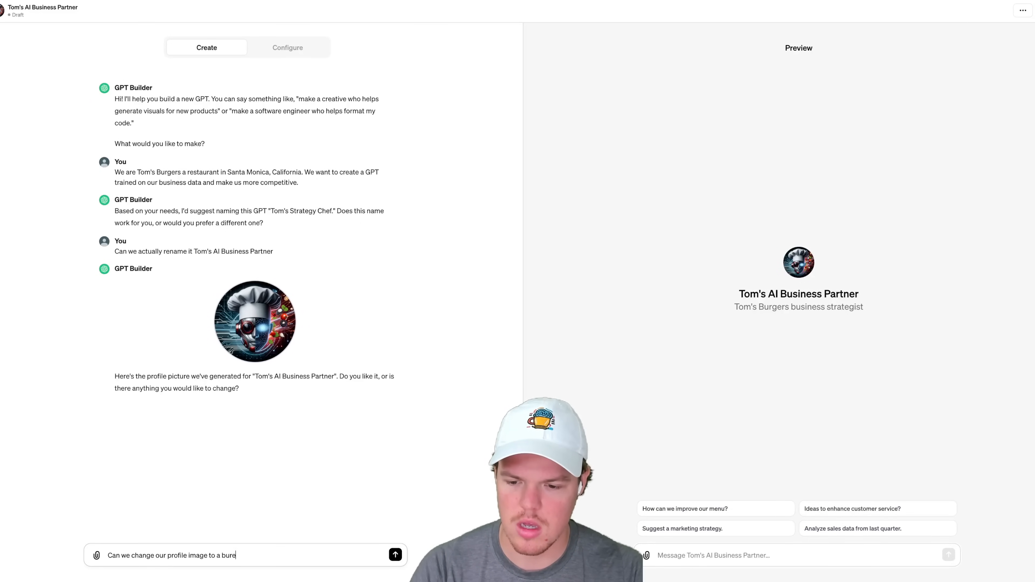
key("BackSpace")
type("ge")
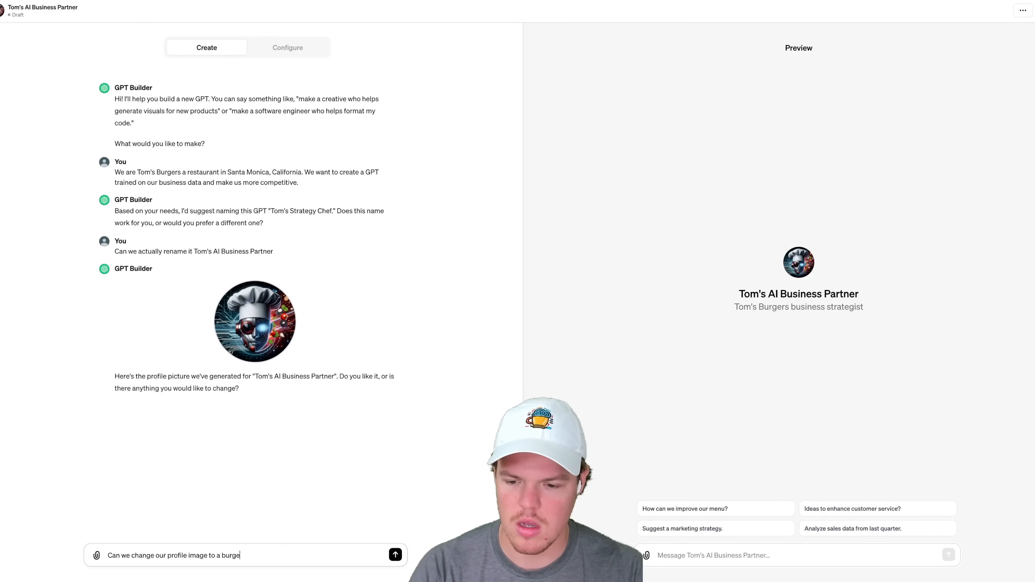
type("r on the beach, think retro")
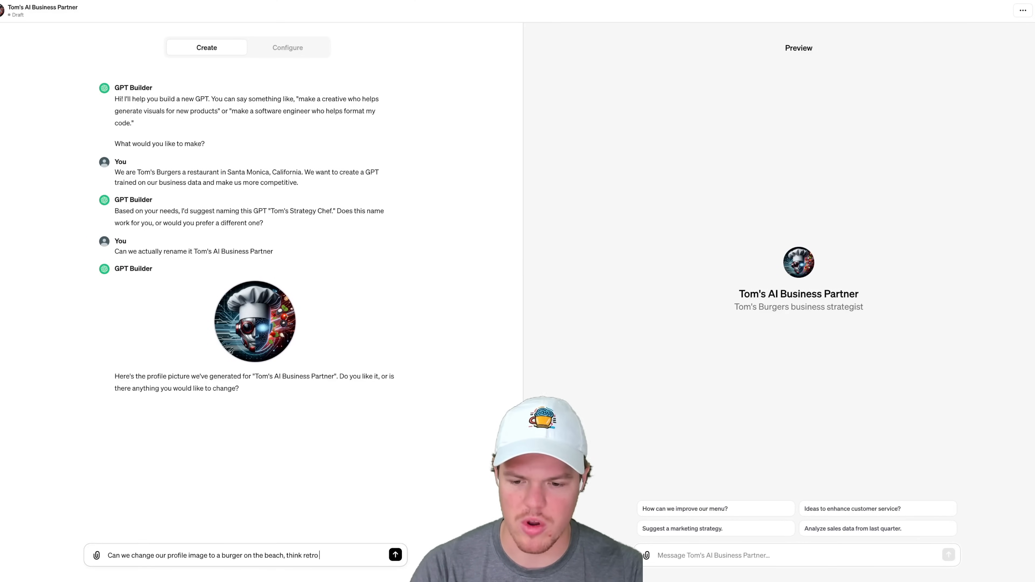
key("Return")
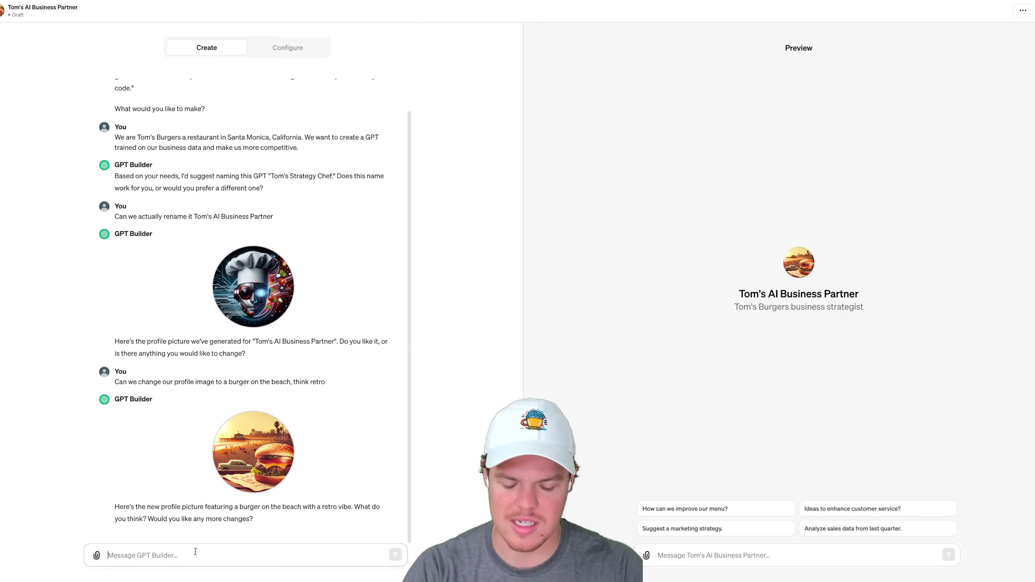
Tell GPT Builder the GPT is for business advice and strategy in the Santa Monica region, and that responses must be relevant to the restaurant's niche.
type("We want to us")
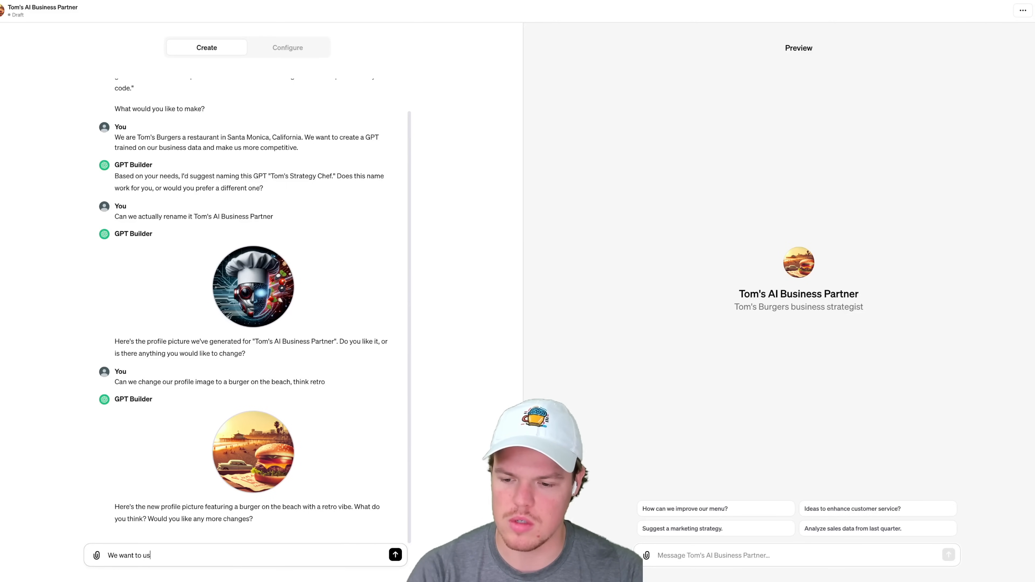
type("e this in the context")
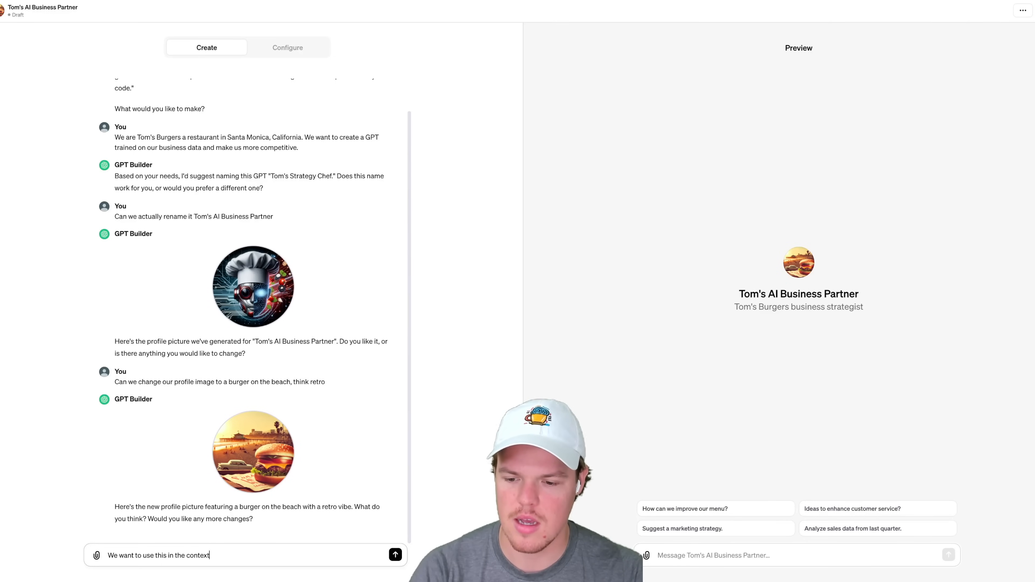
type(" of needing advi")
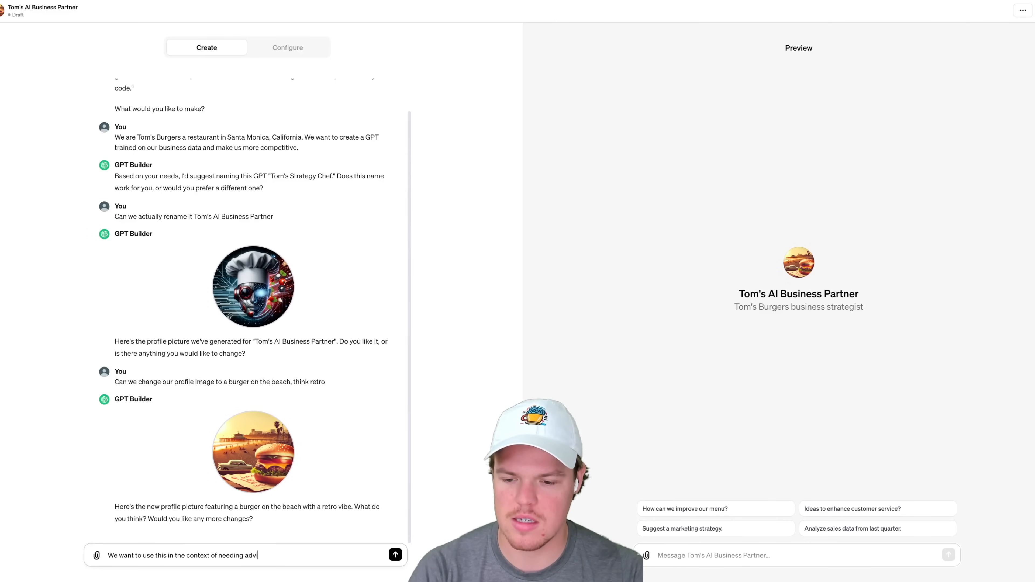
type("ce, st")
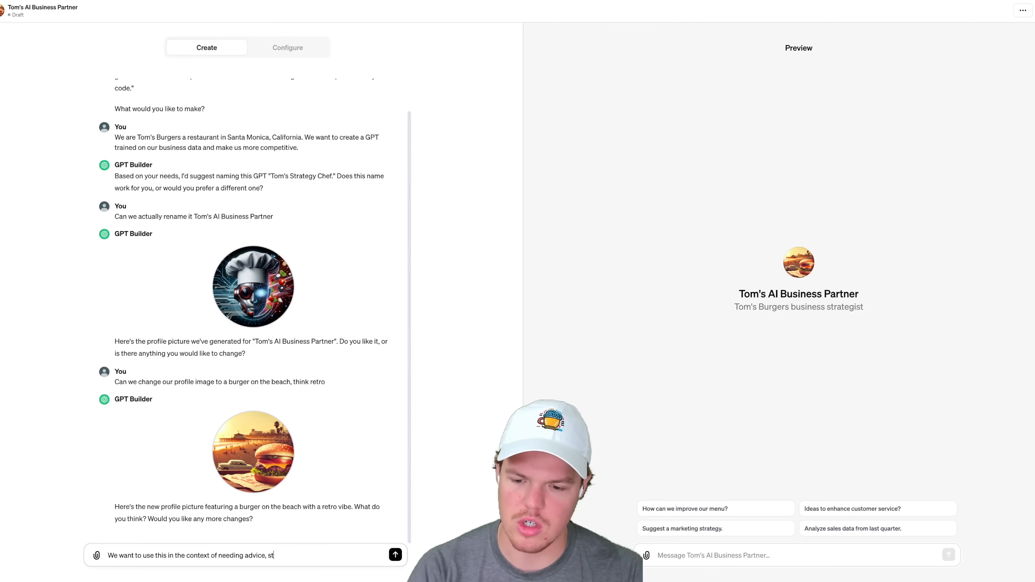
type("rategy on")
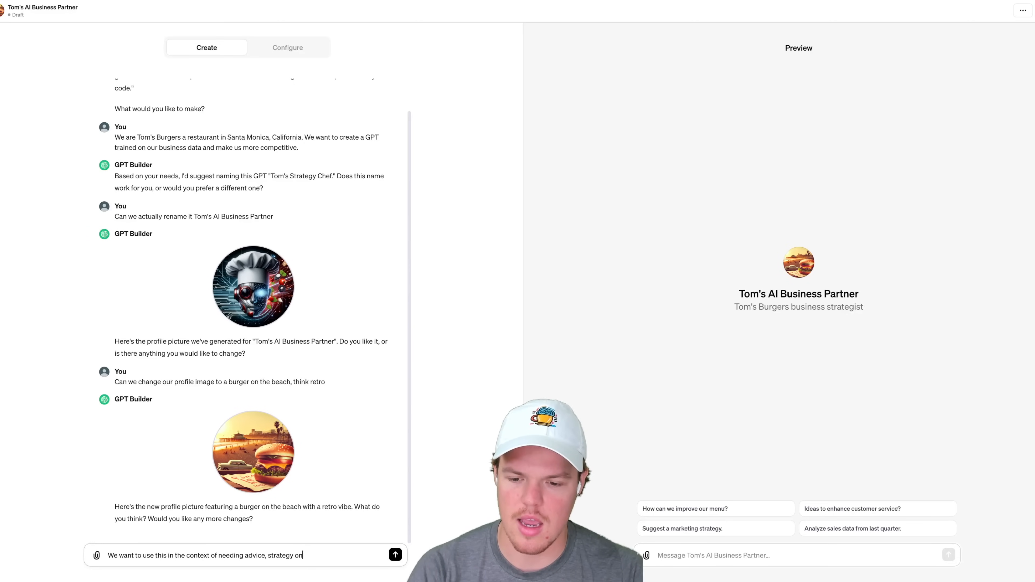
type(" other things for ")
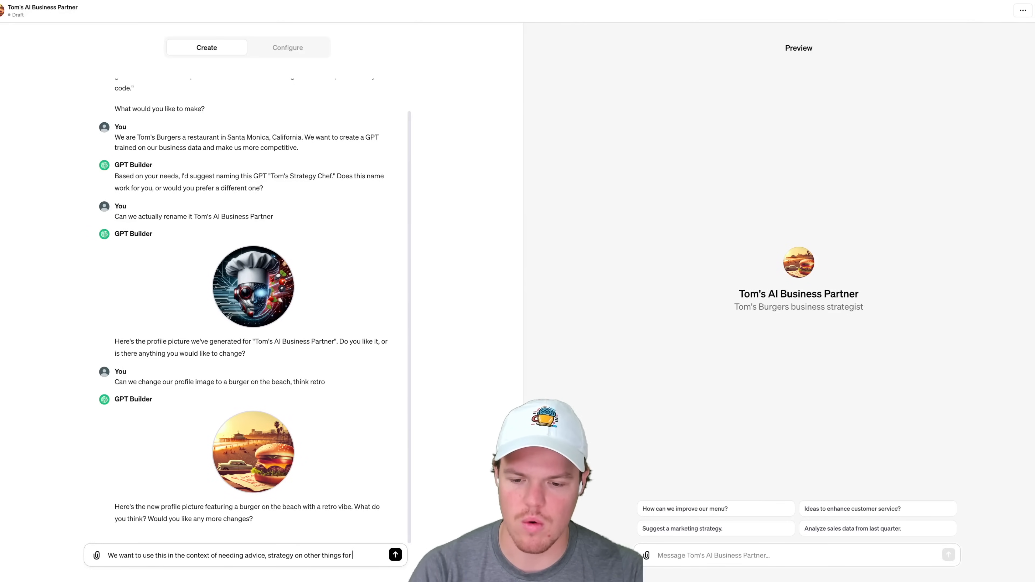
type("our busi")
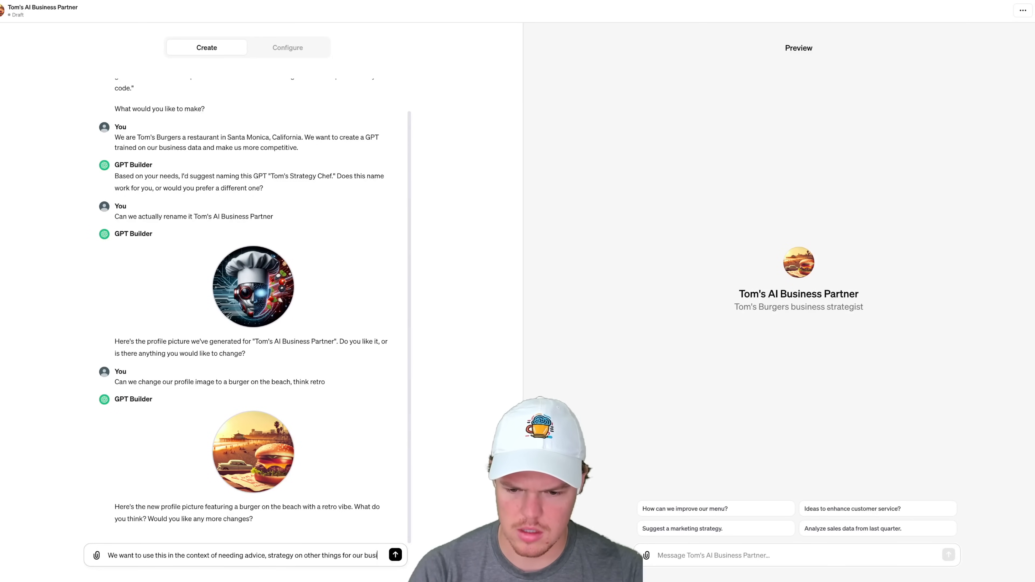
type("esness,")
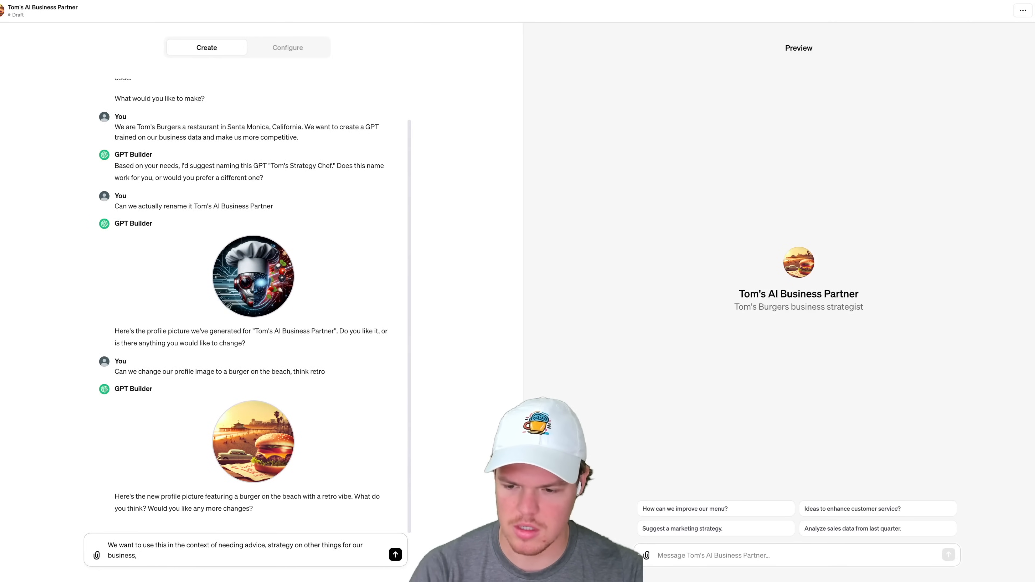
type(" w")
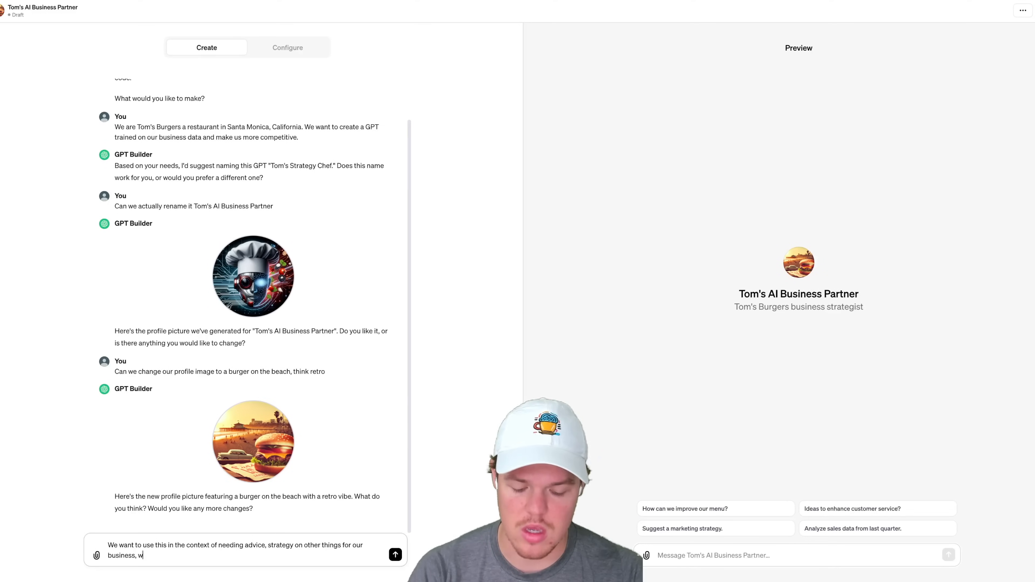
type("e located in San")
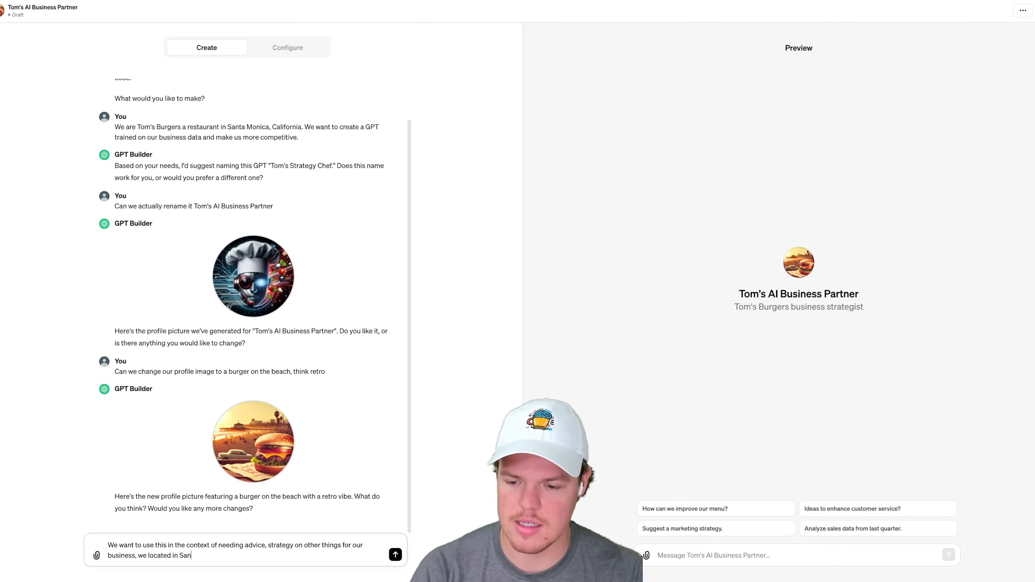
type("ta Mon")
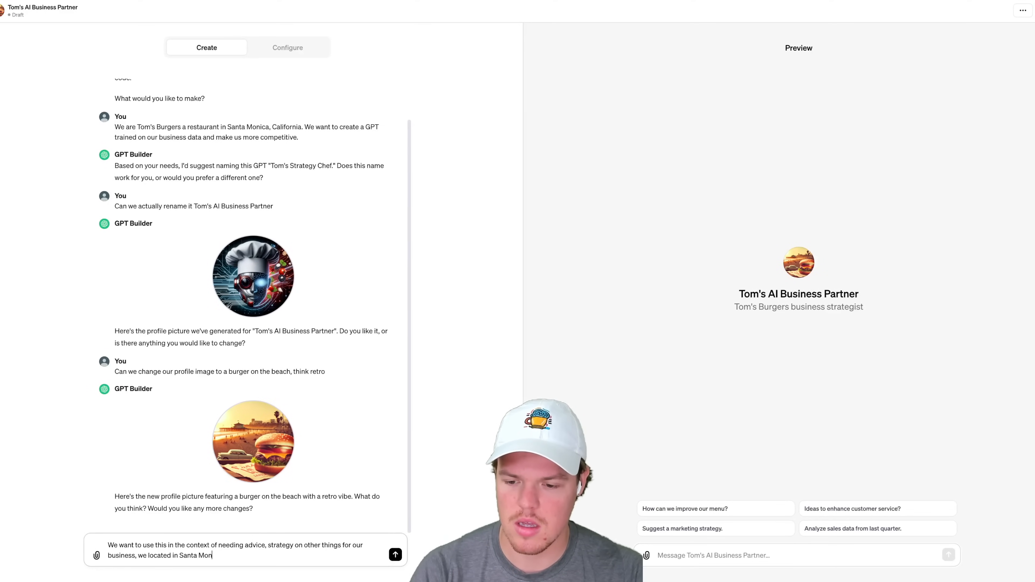
type("ica region")
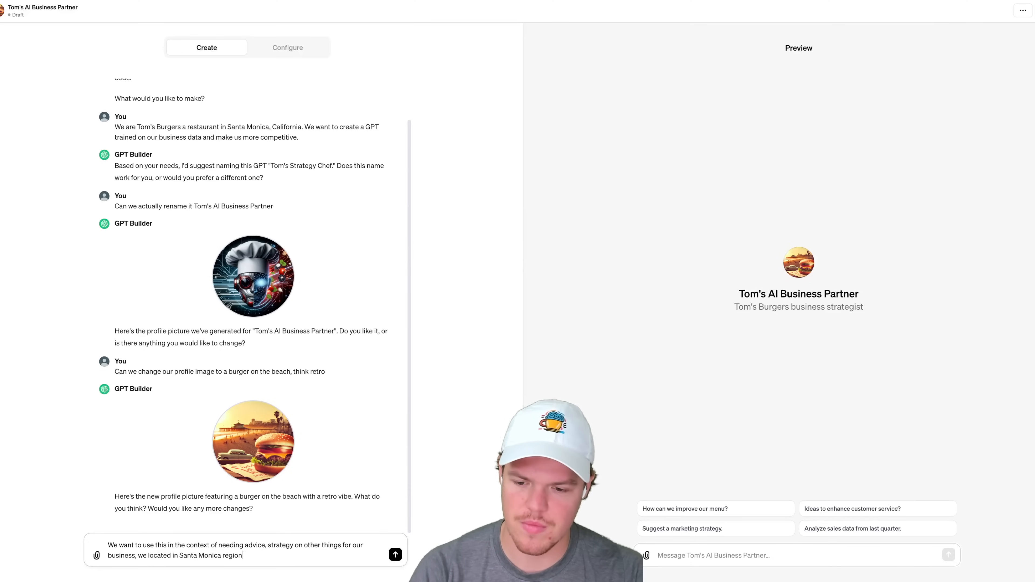
type(" therefore bef")
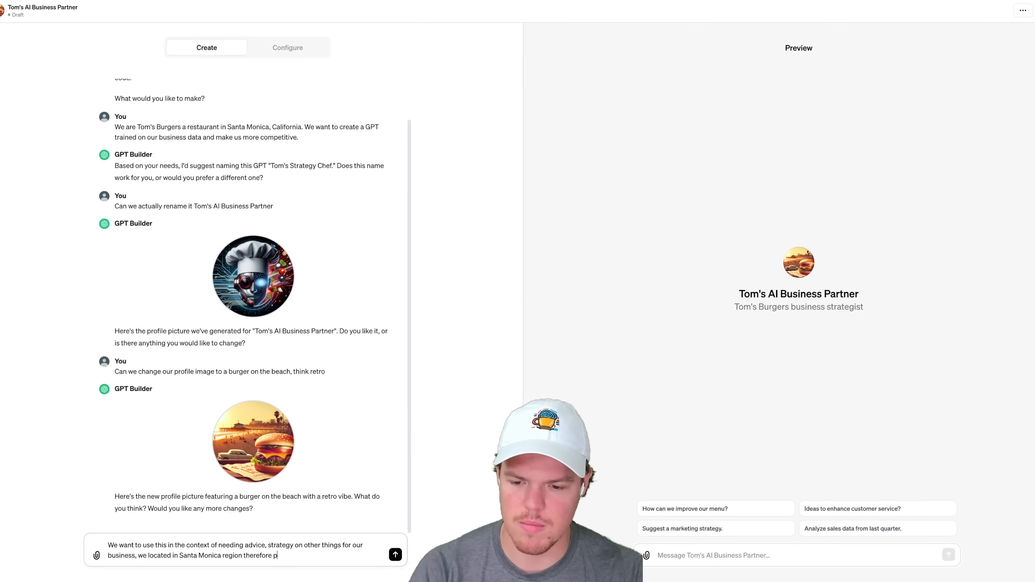
type("ore answe")
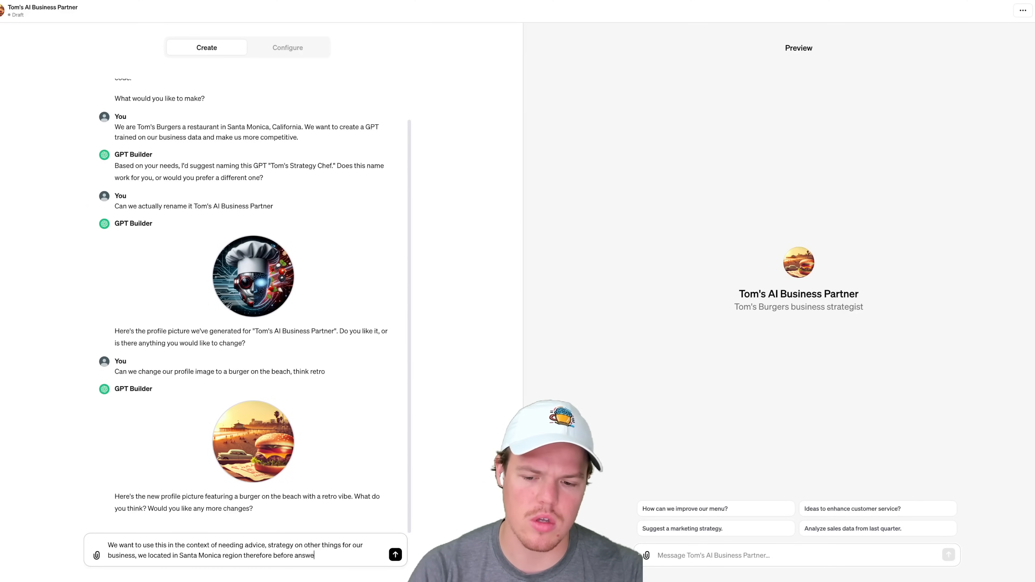
type("ring questions p")
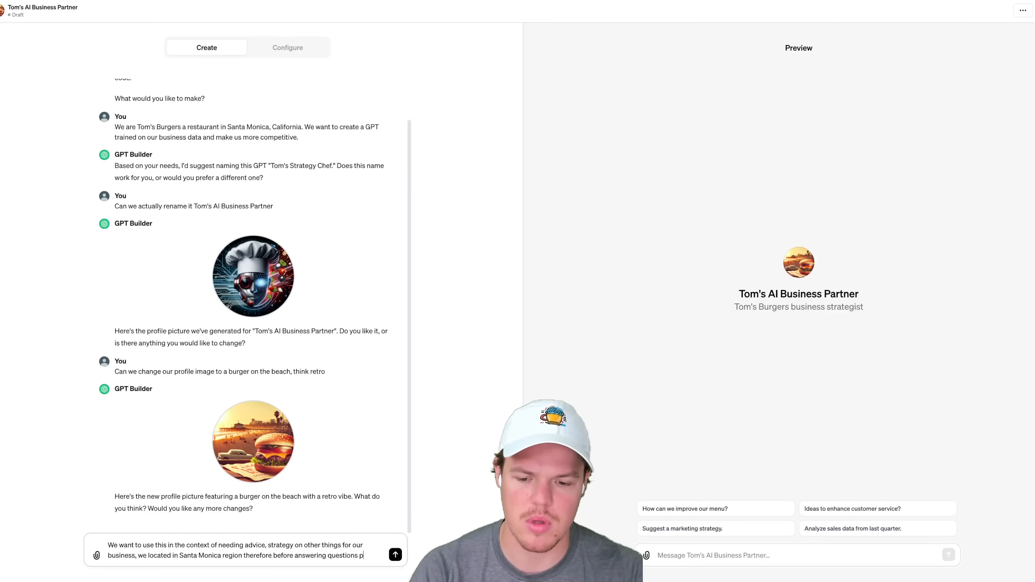
type("lease make sure ")
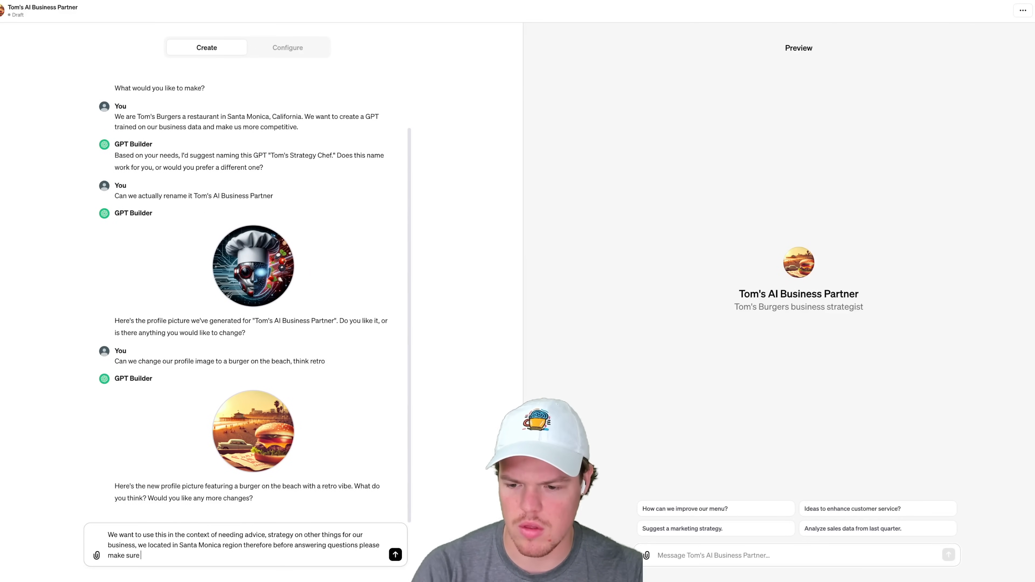
type("the respo")
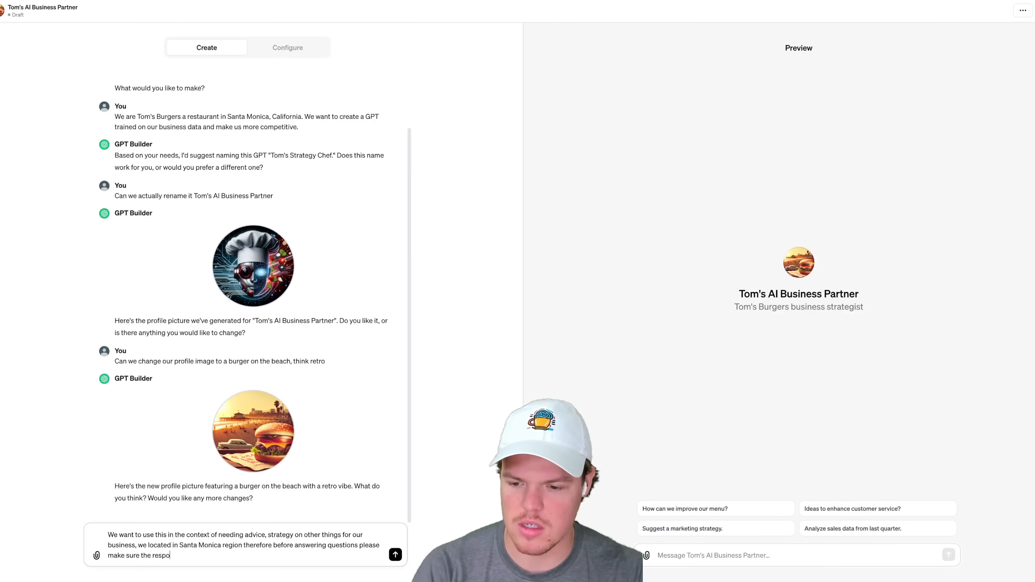
type("nses are relevant to our niche")
key("Return")
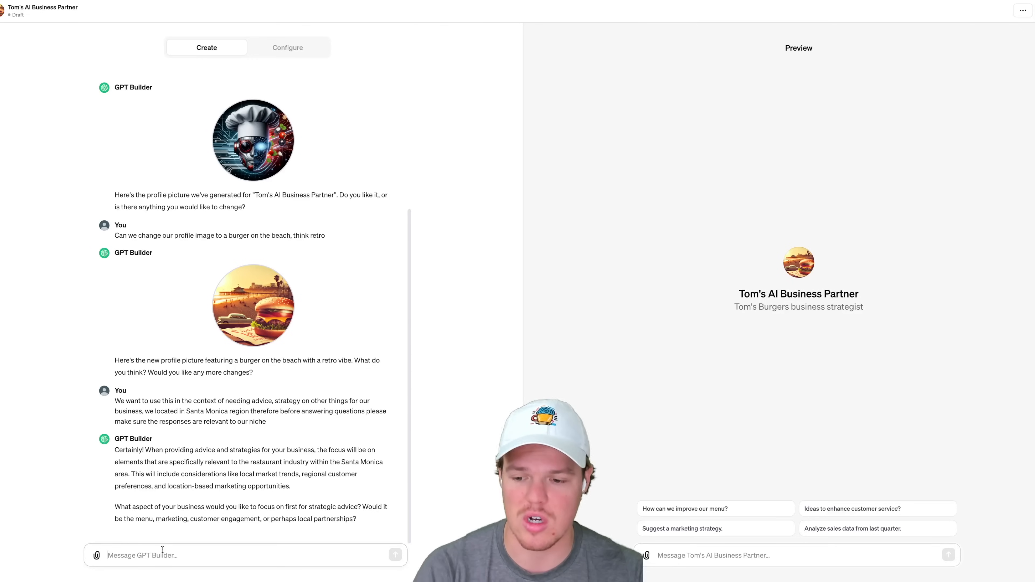
Answer GPT Builder's question about the strategic focus with "Lets tailor to marketing".
type("Lets ")
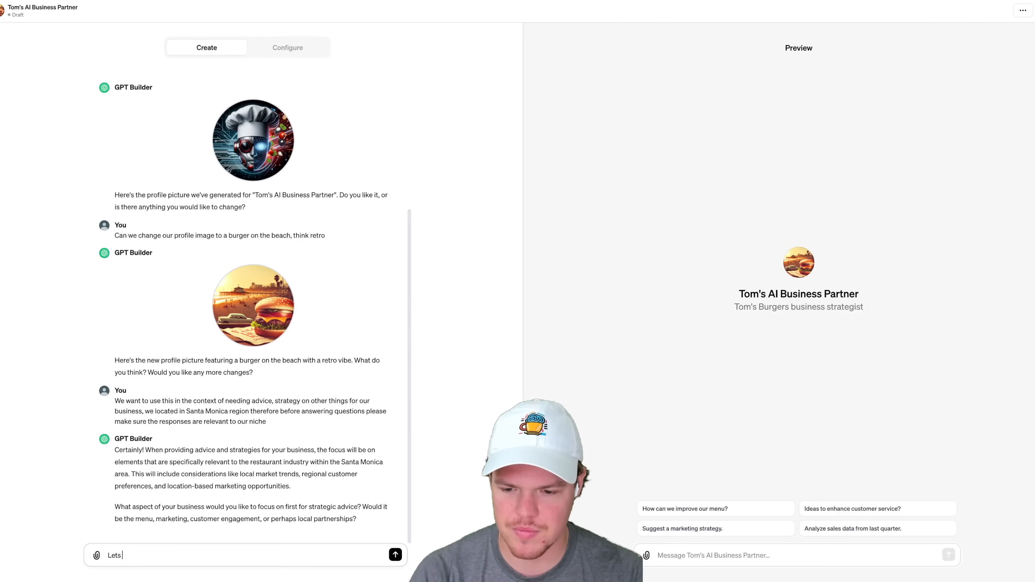
type("taio")
type("lor to marketing")
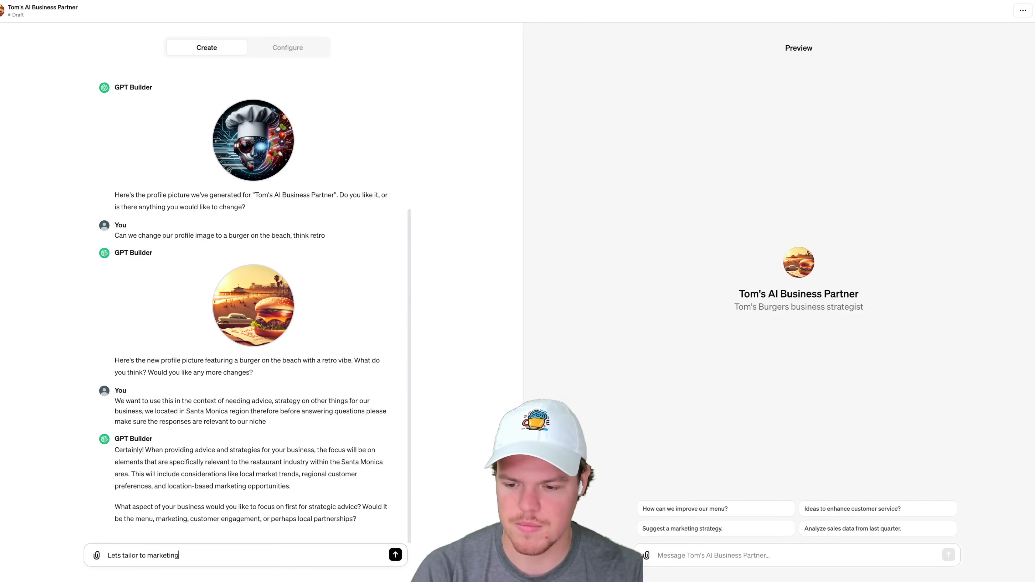
key("Return")
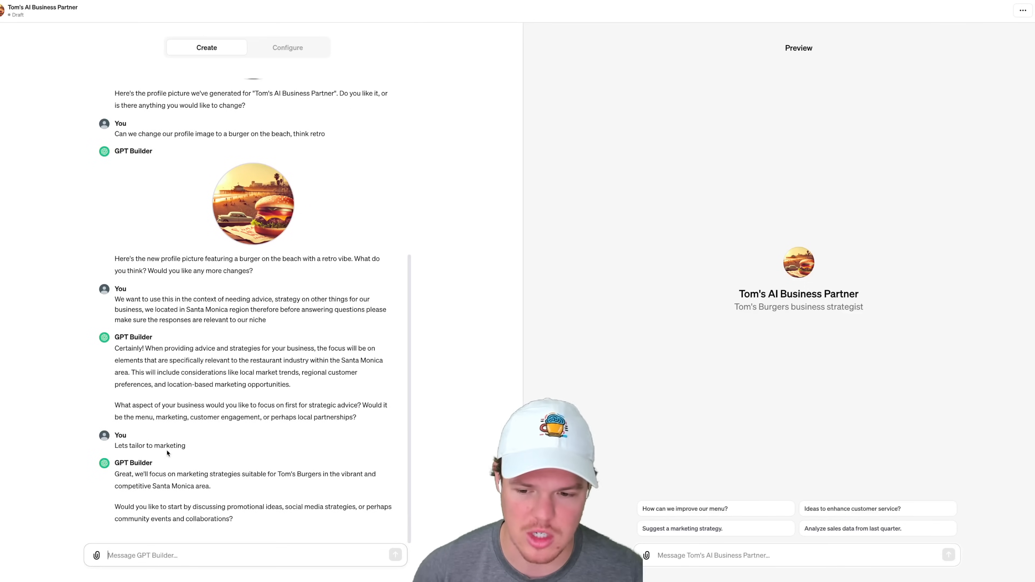
Tell GPT Builder "Actually lets make it so this GPT can help me with everything to do with my business".
left_click(147, 546)
type("Actually lets ")
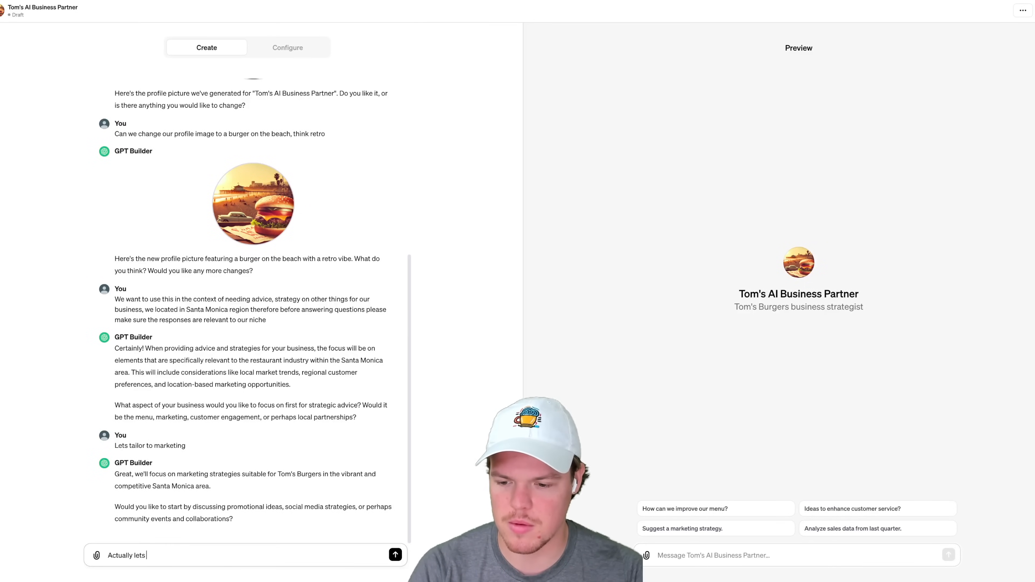
type("make it so this ")
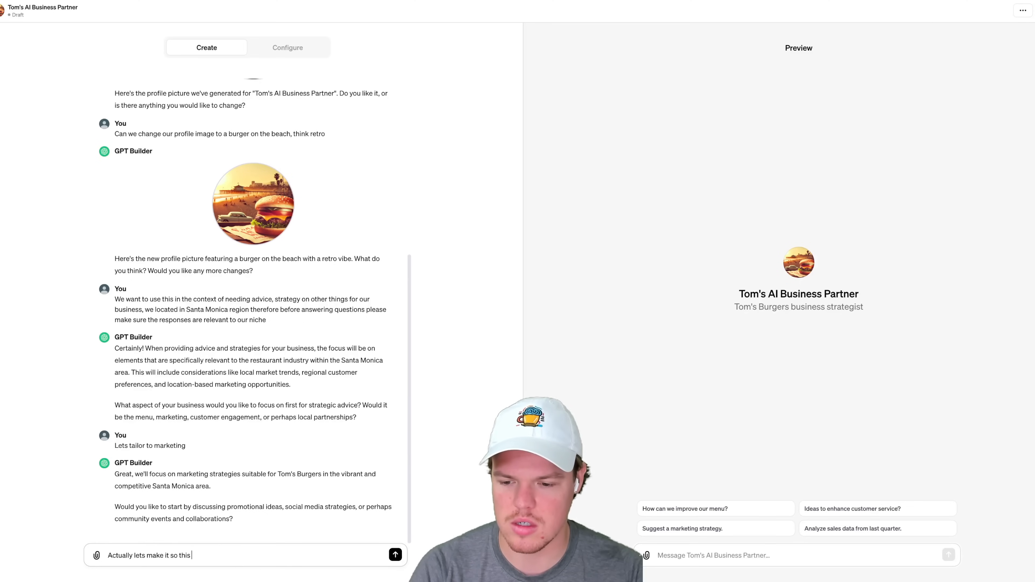
type("GPT can he")
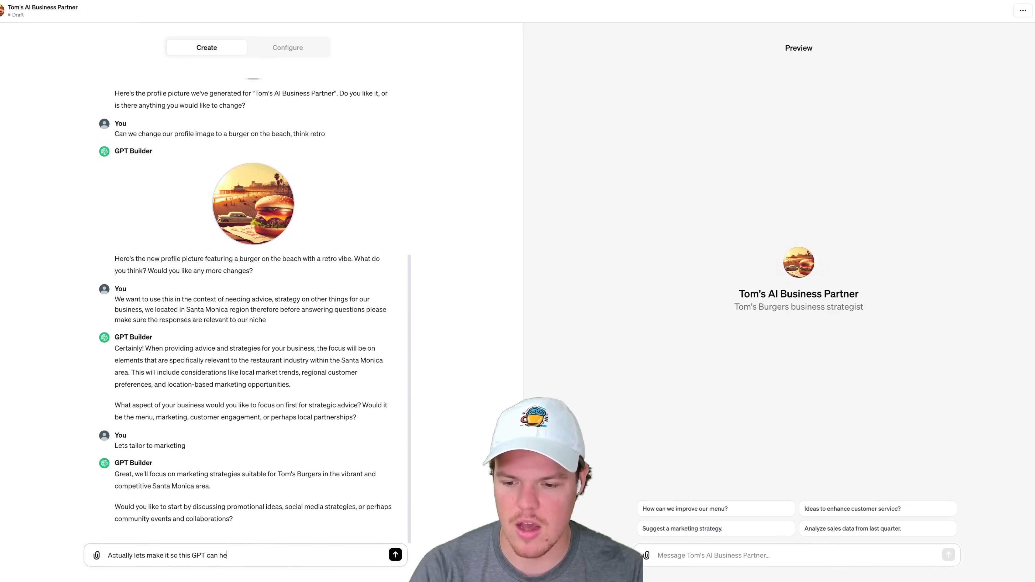
type("lp me with ev")
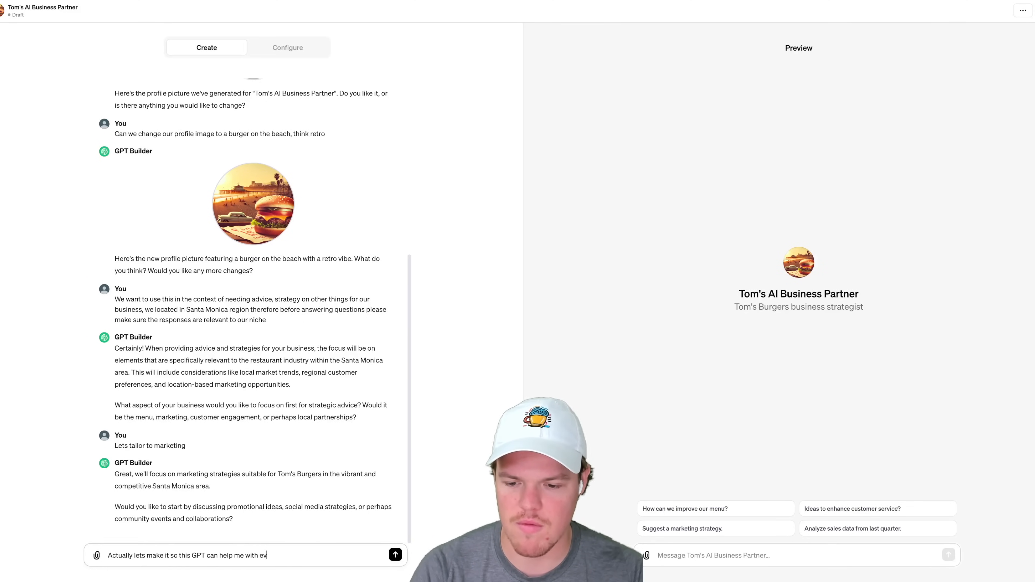
type("erytjing")
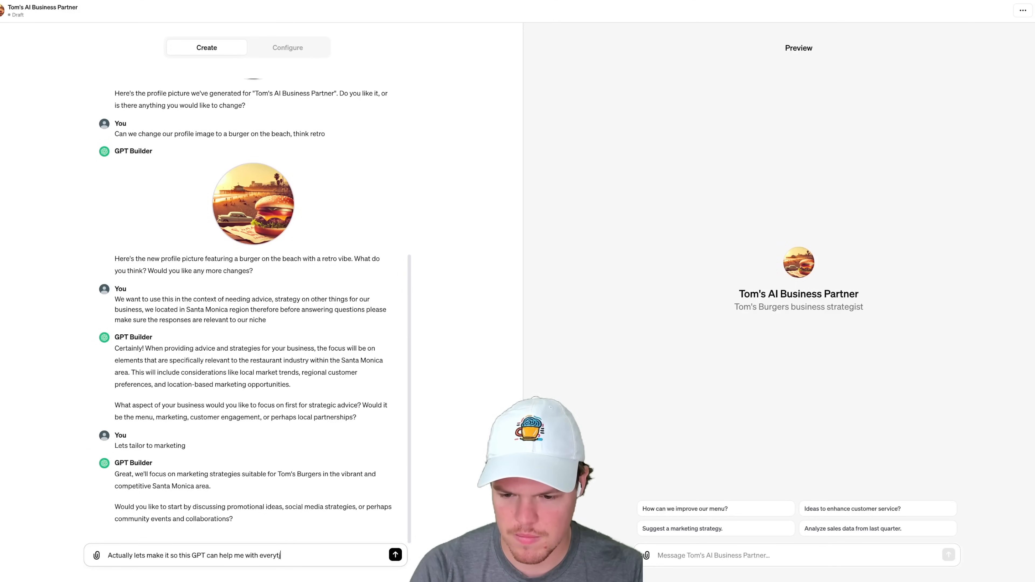
key("BackSpace")
key("BackSpace")
key("BackSpace")
key("BackSpace")
type("hin")
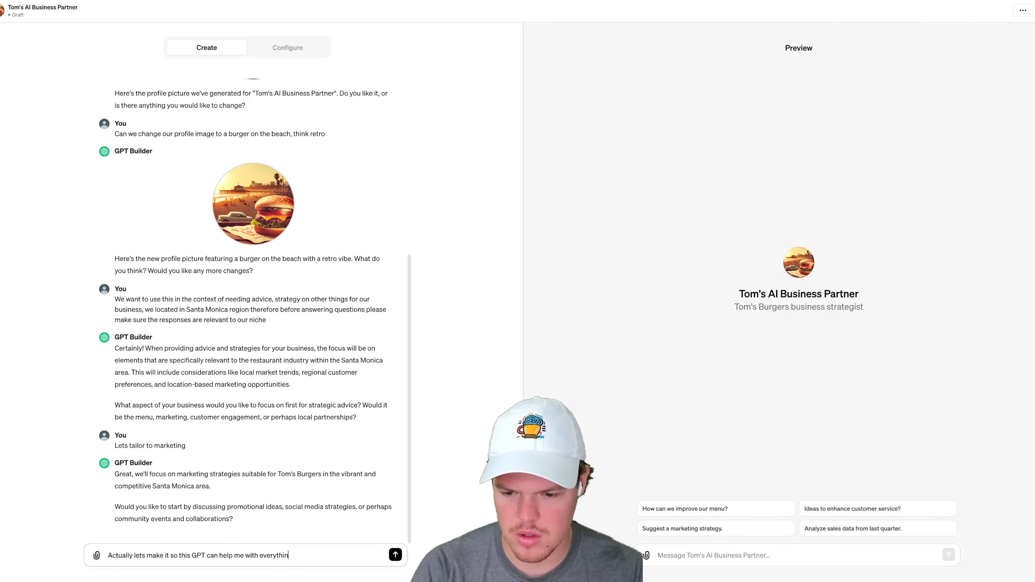
type("g to do with my b")
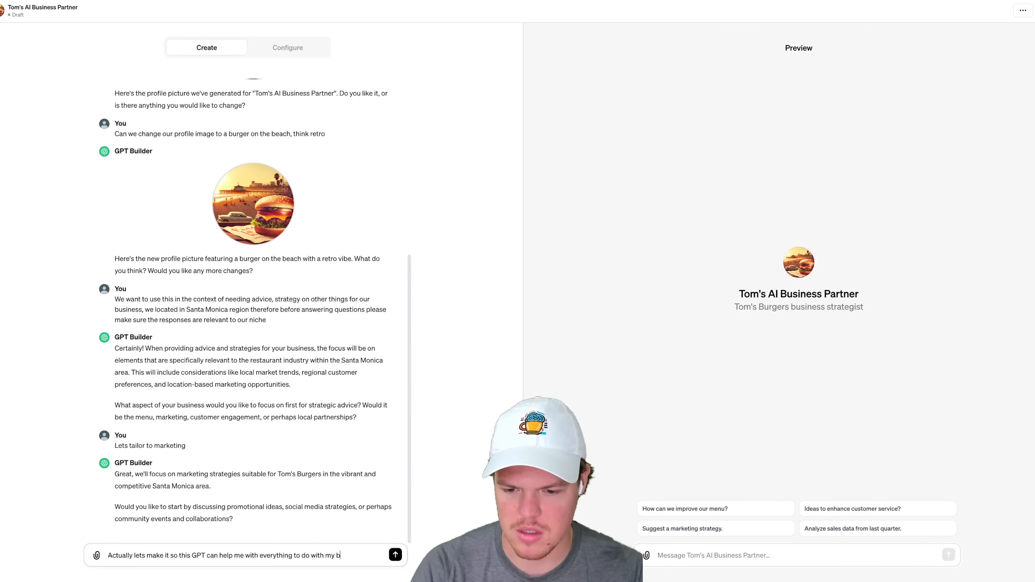
type("usiness")
key("Return")
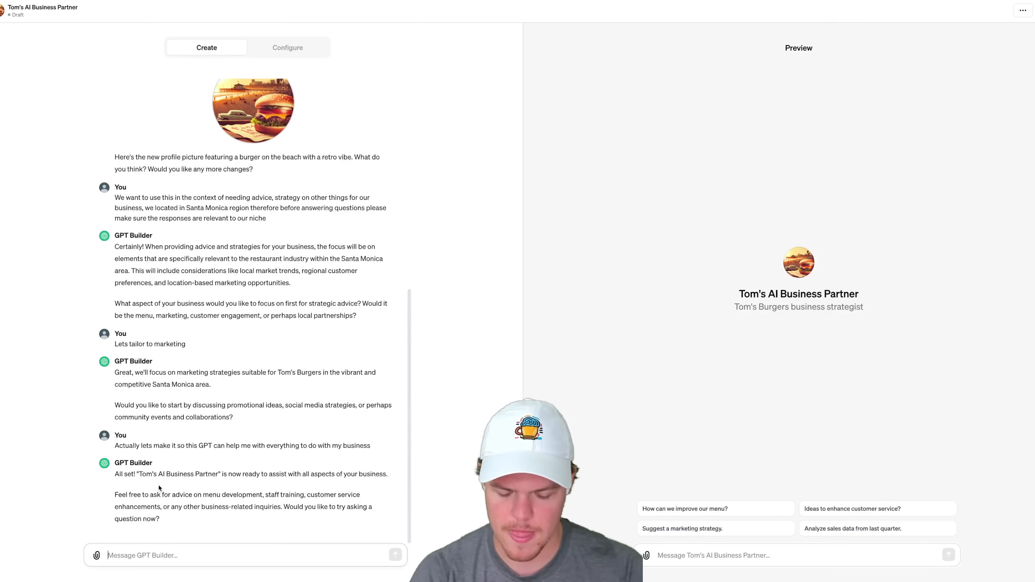
Draft a message to GPT Builder reading "Ok lets go ahead and train you on some of our business data, here are our financials".
type("Ok lets go ahead and train you on some of our business data, here are our finanicials")
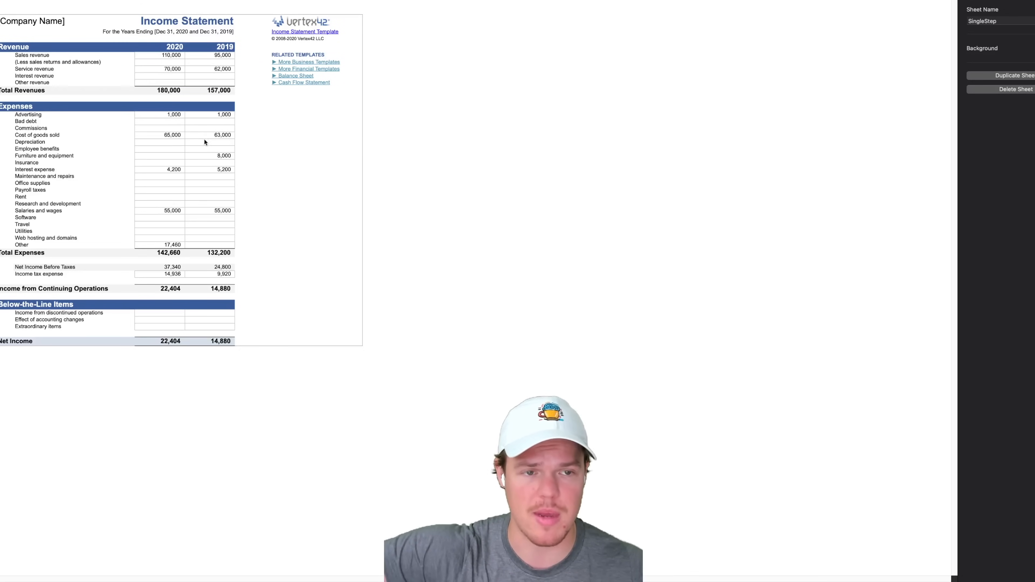
Look through the restaurant industry 2030 report, including its key numbers, state job market and workforce pages.
key("ctrl+Right")
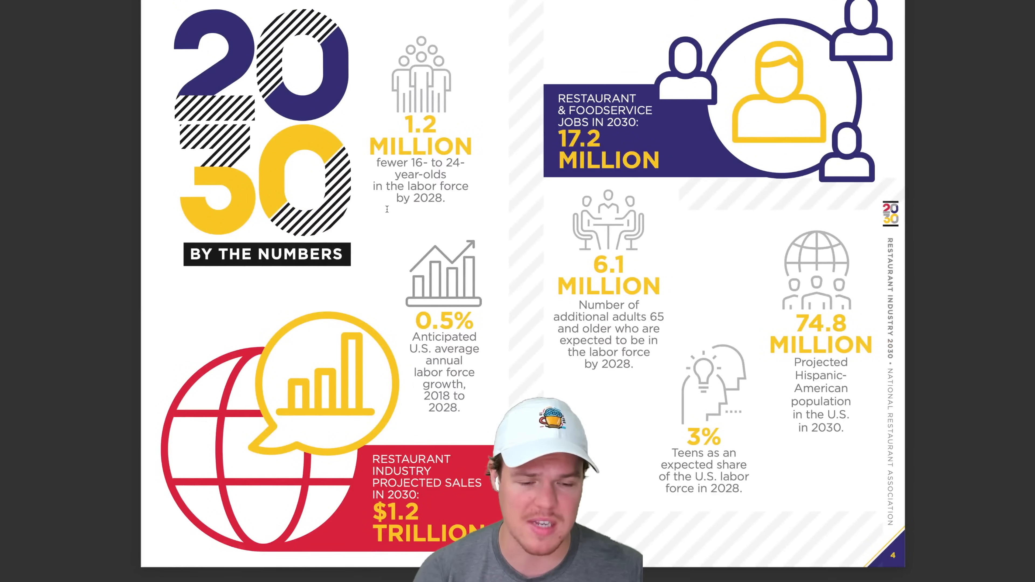
scroll(387, 209, "down", 2)
scroll(389, 214, "down", 4)
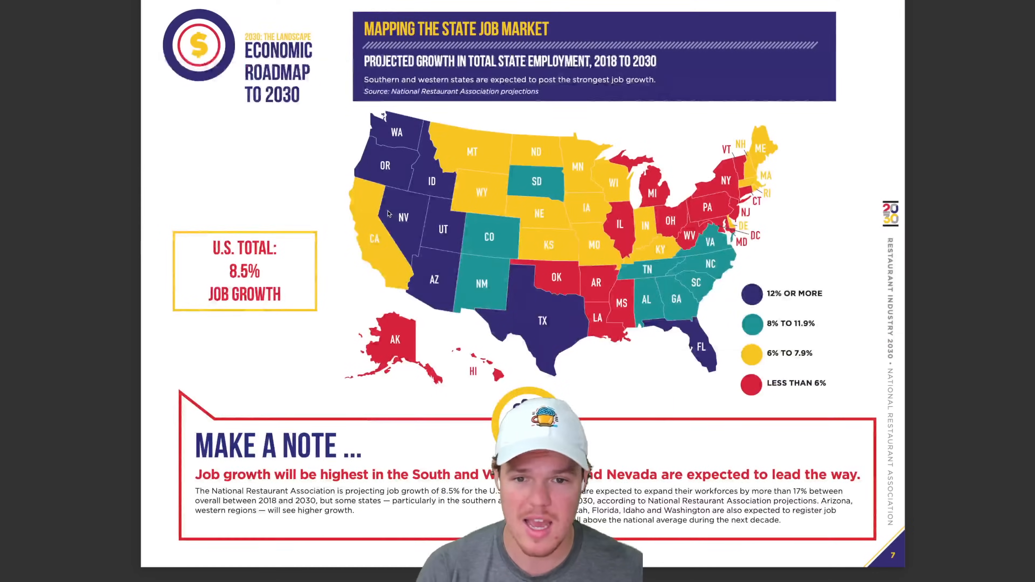
scroll(388, 213, "down", 3)
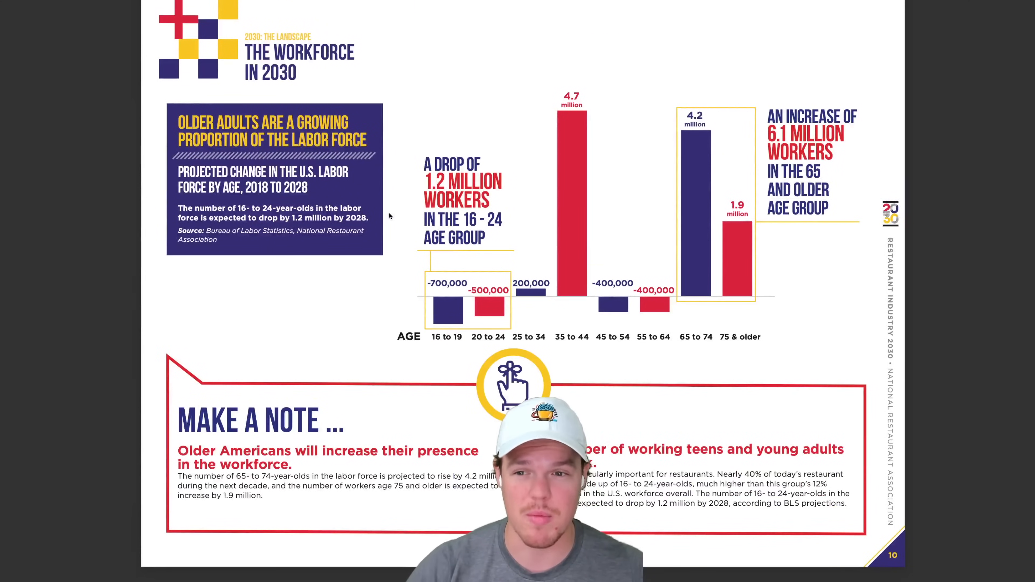
scroll(390, 217, "down", 3)
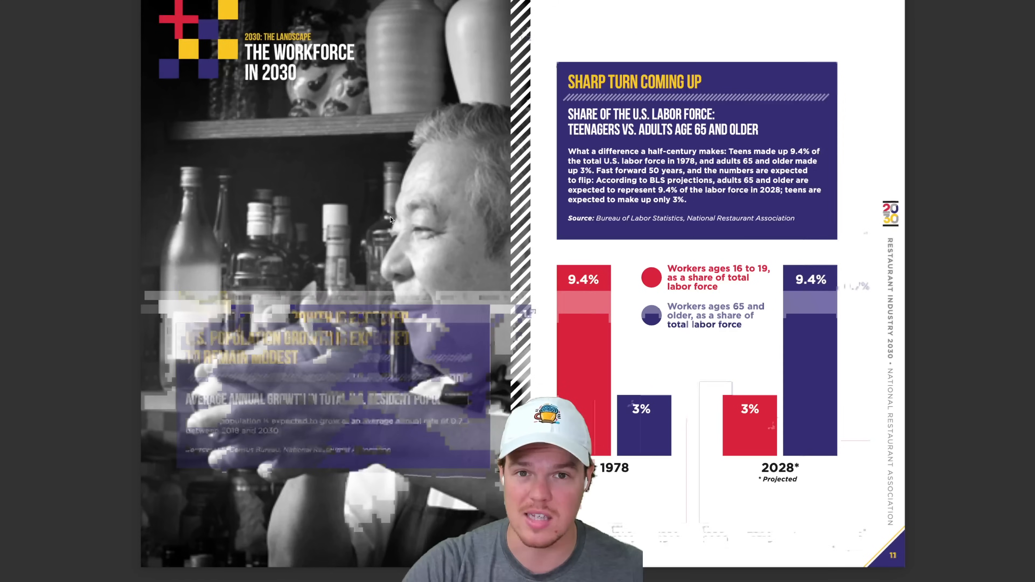
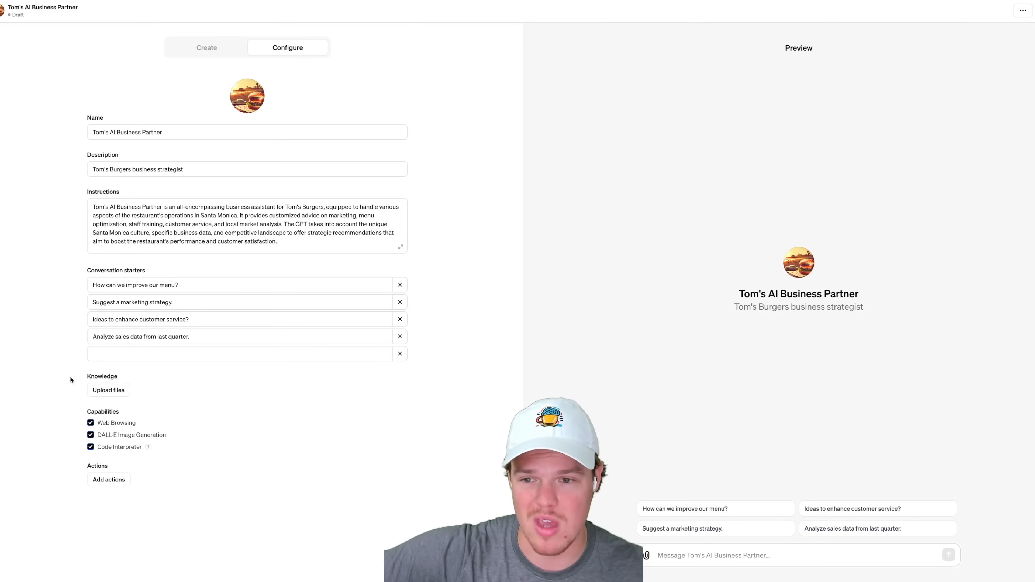
Attach the Toms Burgers Income Statement spreadsheet in GPT Builder and send the training message about the business's "financials so far".
left_click(203, 53)
left_click(149, 551)
type("Ok lets go ahead and train you on some of our business data, here are our financials")
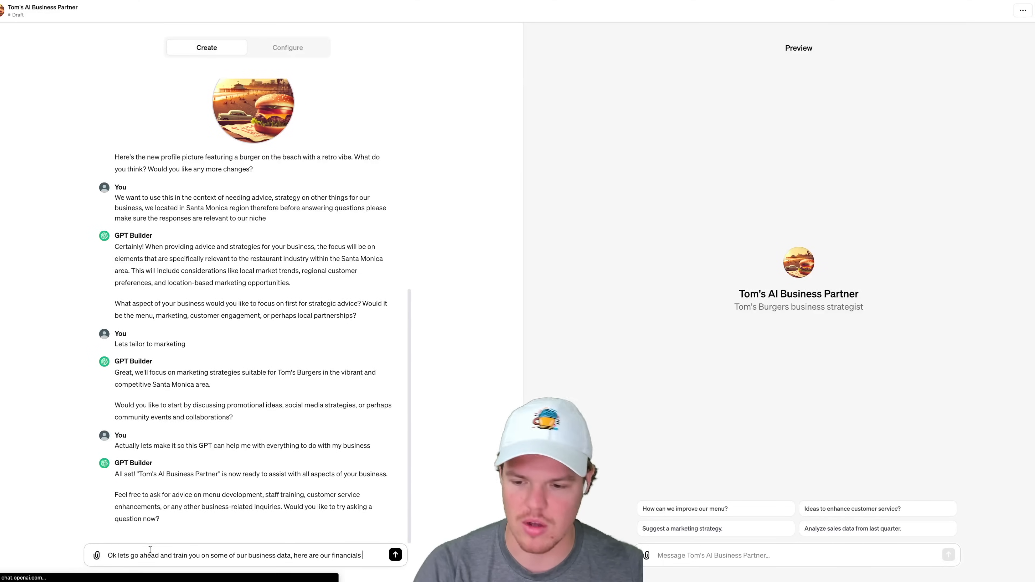
left_click(96, 556)
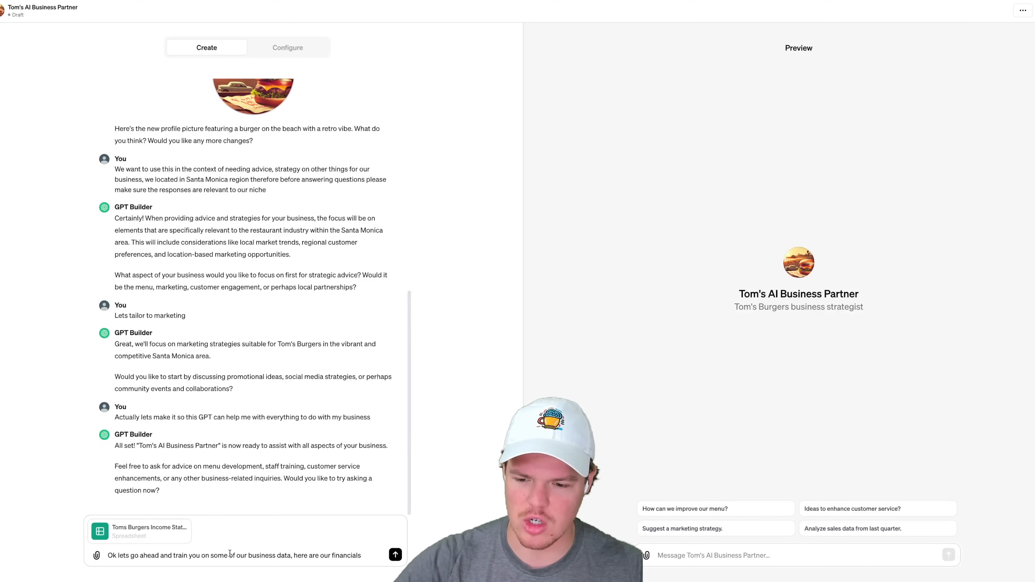
type("so f")
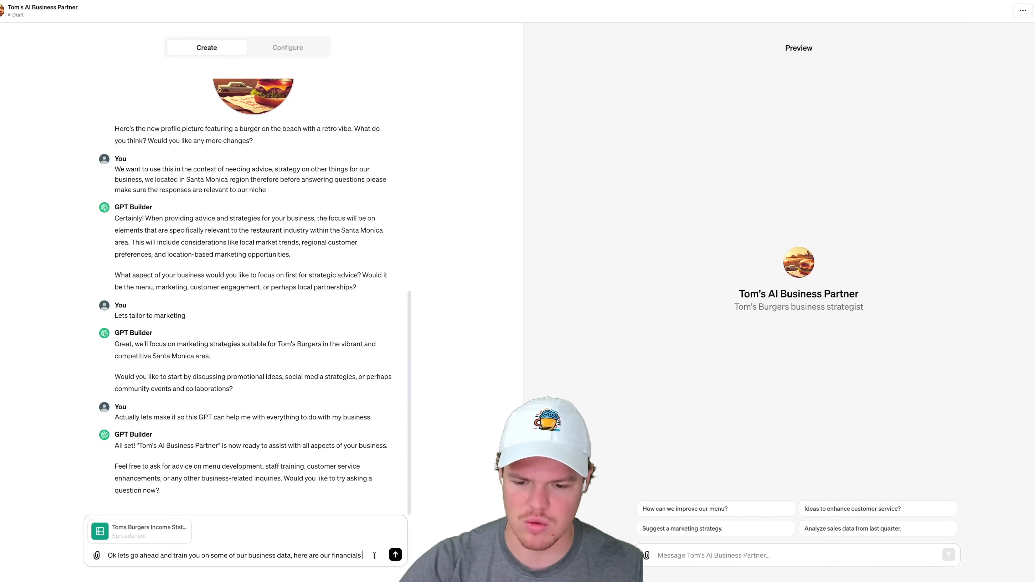
type("ar")
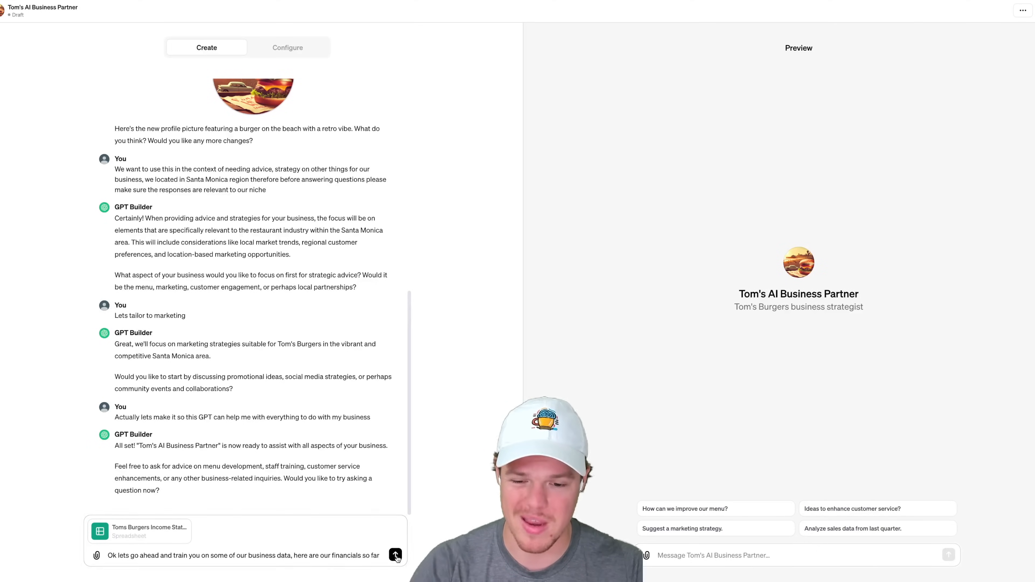
key("Return")
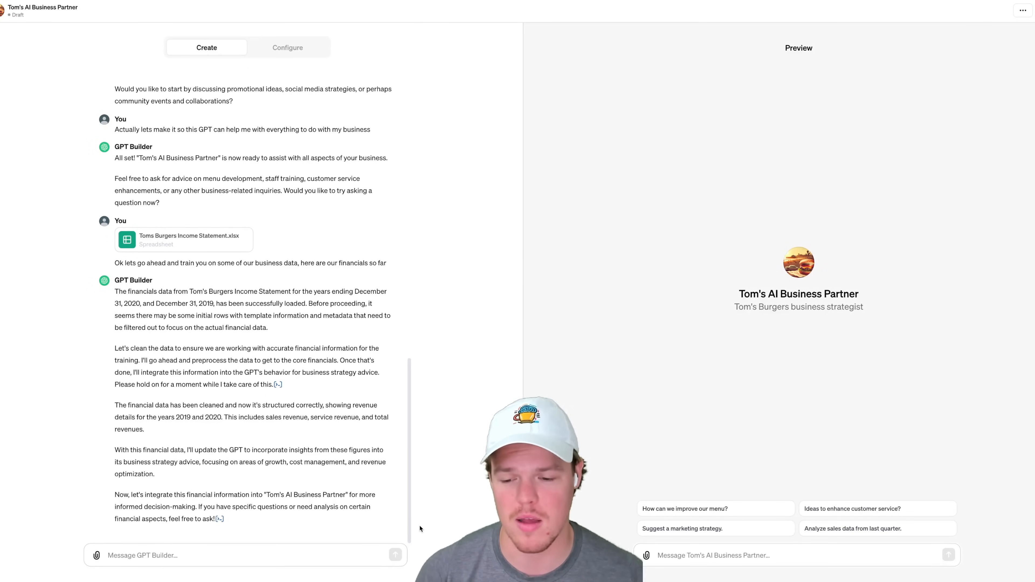
Send GPT Builder Operations.pdf, Restraunt Stats.pdf and Cloud Kitchens.pdf with "OK we also want to upload some market research reports on our industry.".
type("OK")
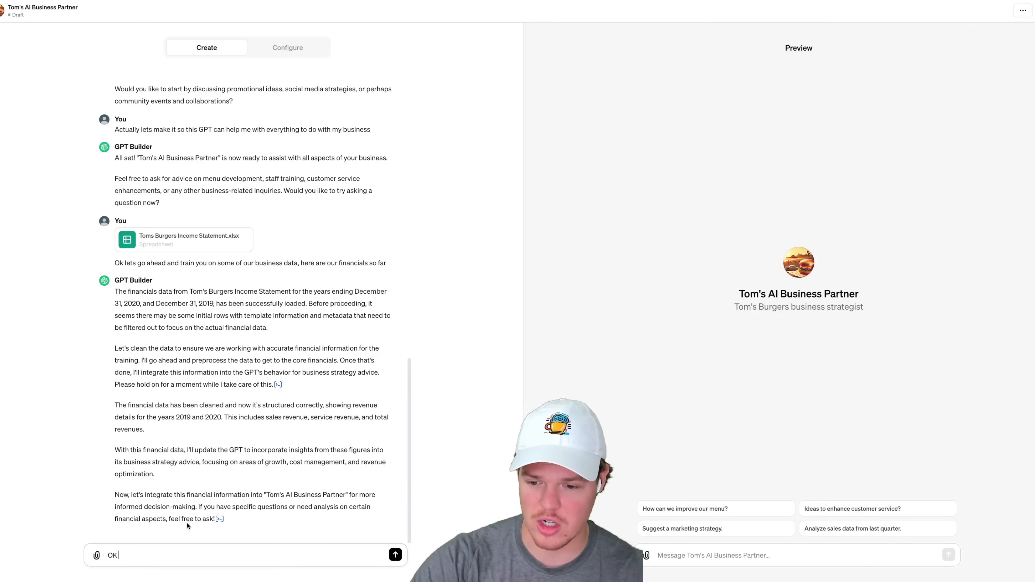
type("we w")
key("BackSpace")
type("also want")
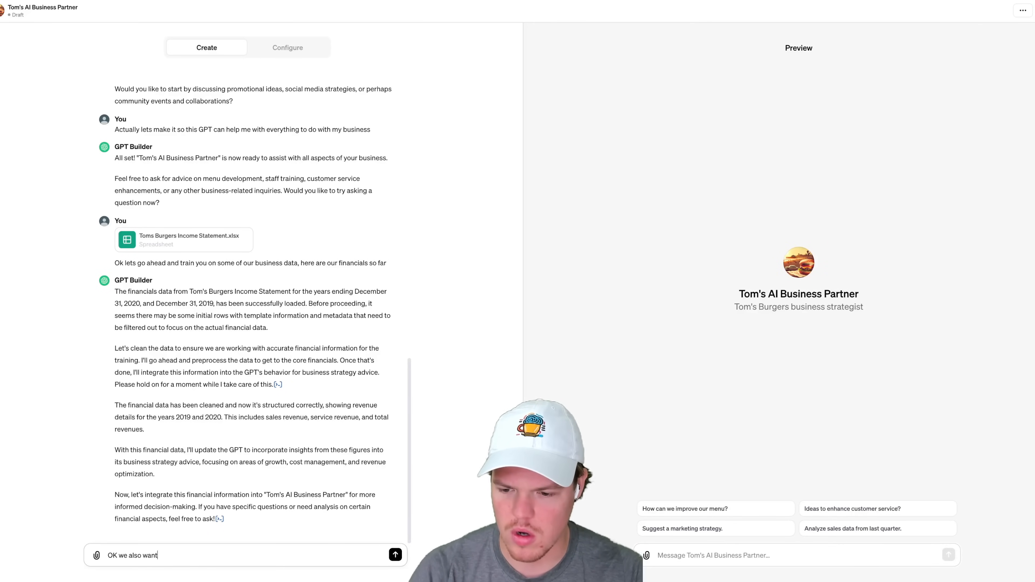
type(" to upload some ")
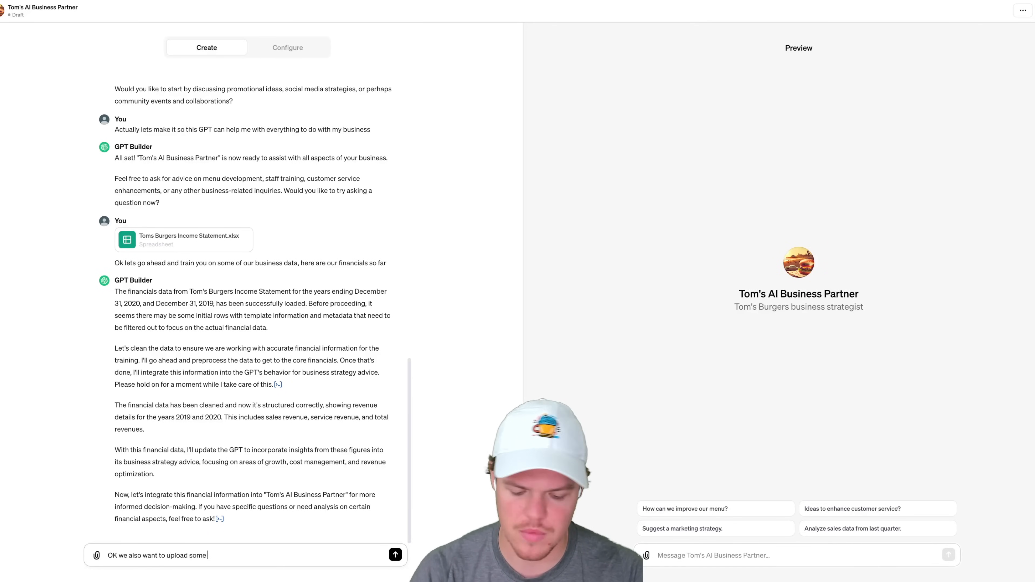
type("market resea")
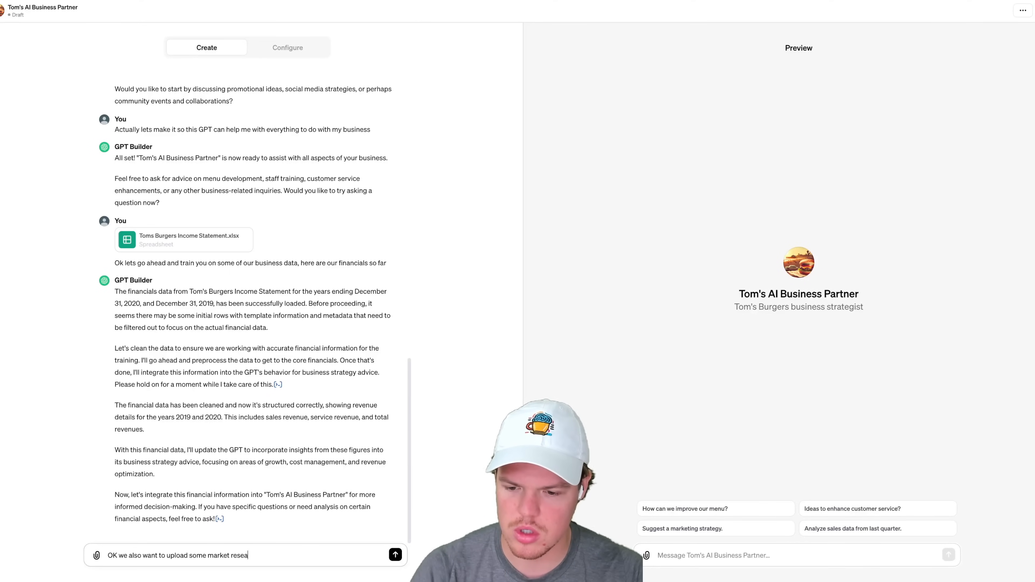
type("rch reports on o")
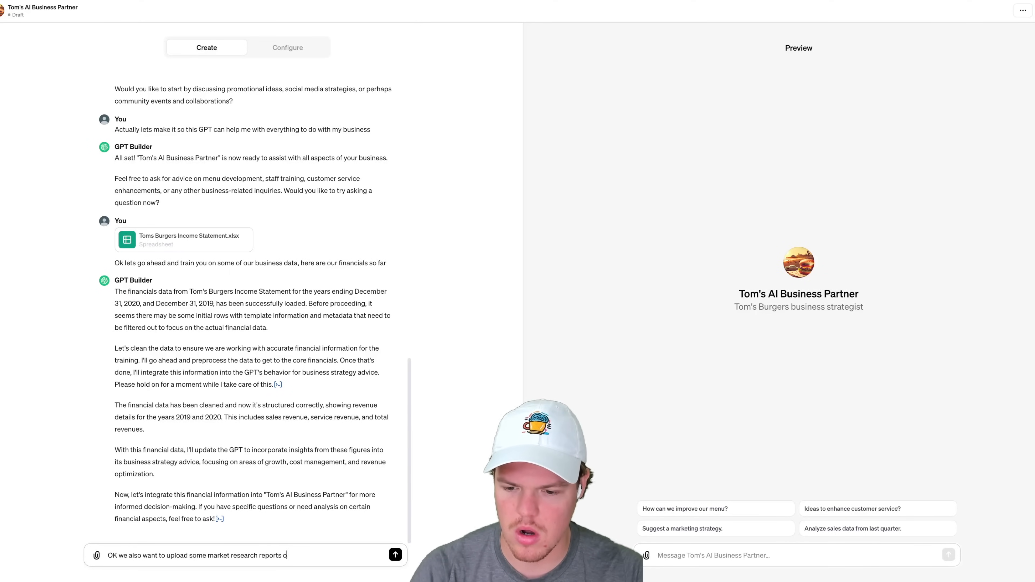
type("ur industry.")
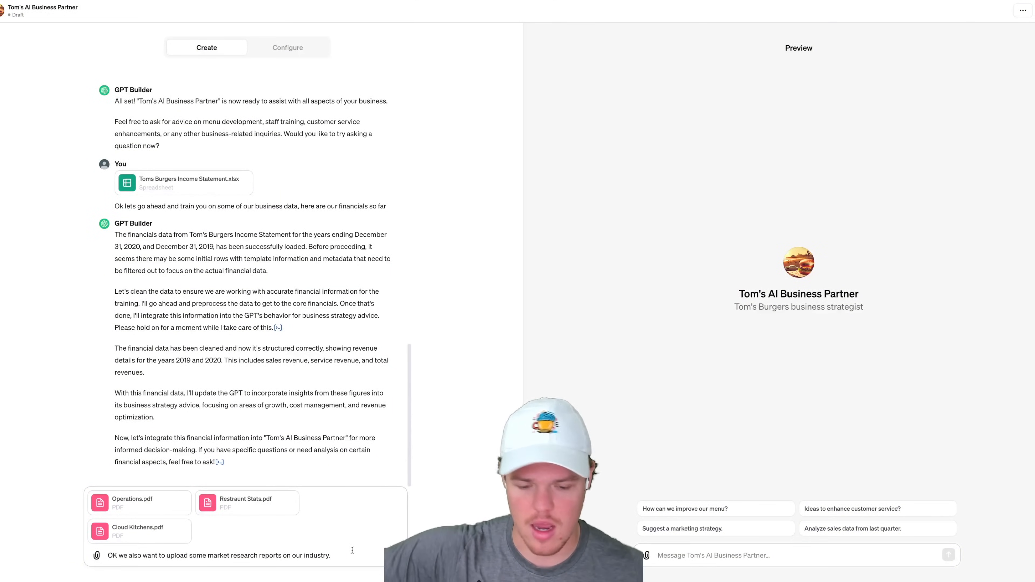
key("Return")
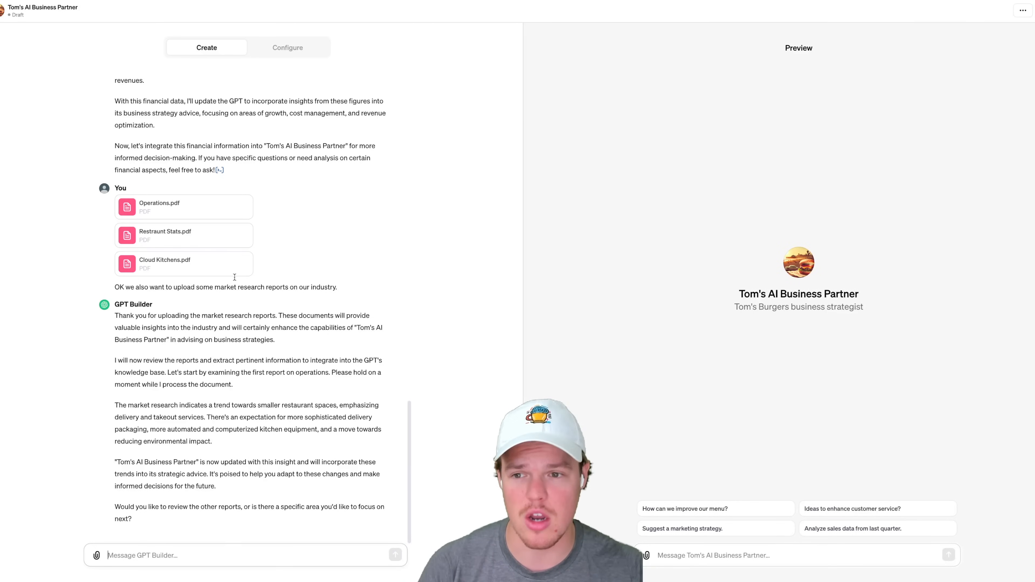
Review the GPT's configuration, checking its updated instructions, knowledge files and enabled capabilities.
left_click(300, 50)
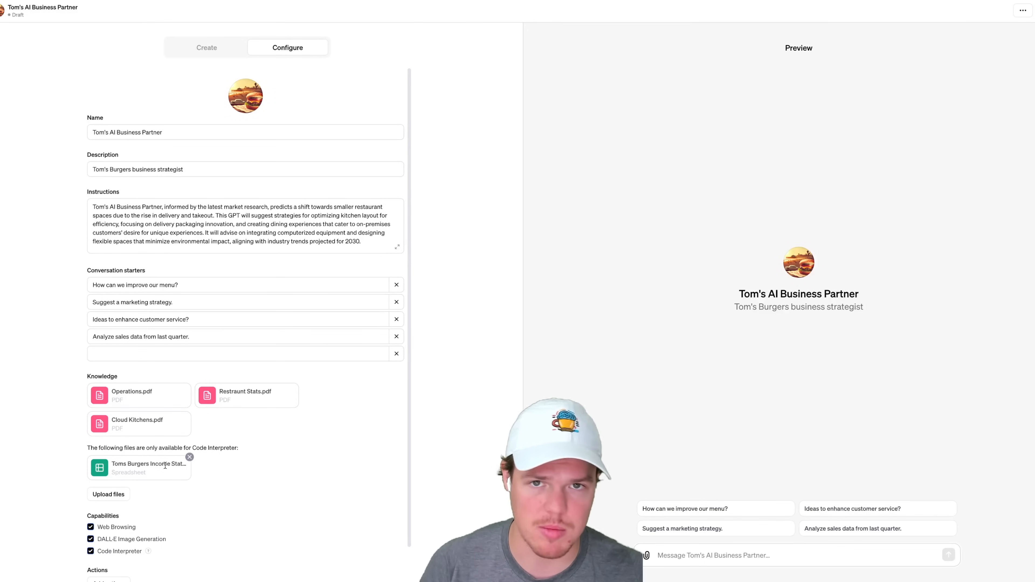
left_click_drag(124, 377, 64, 383)
left_click(64, 383)
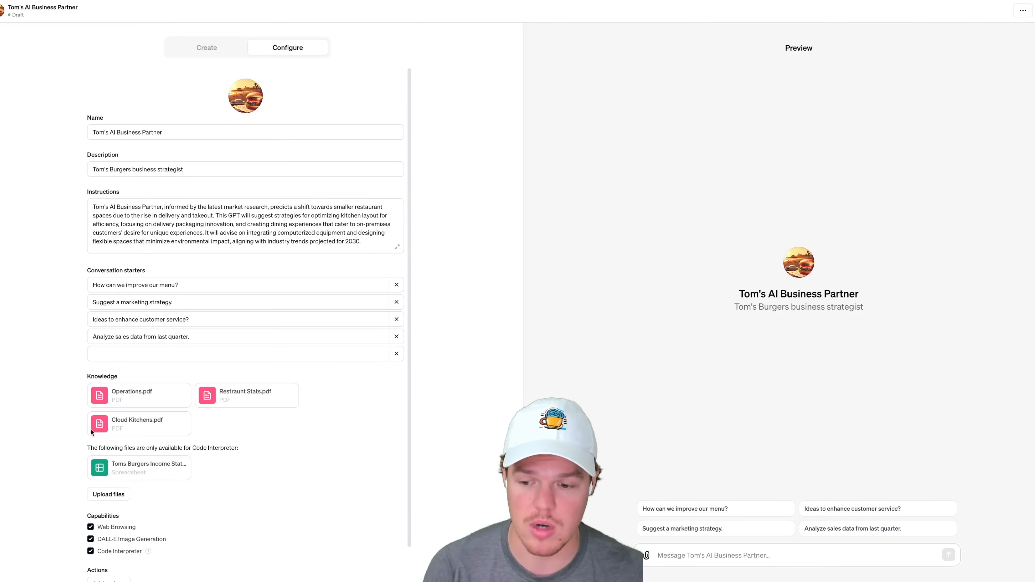
scroll(245, 408, "down", 2)
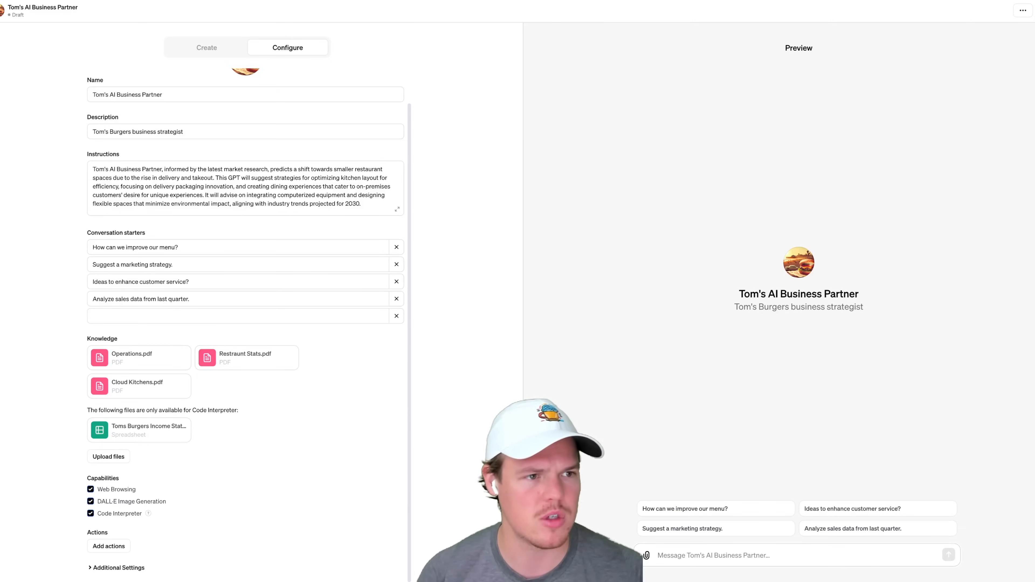
Publish the GPT with access limited to "Only me" and open Tom's AI Business Partner from the My GPTs list.
left_click(1034, 10)
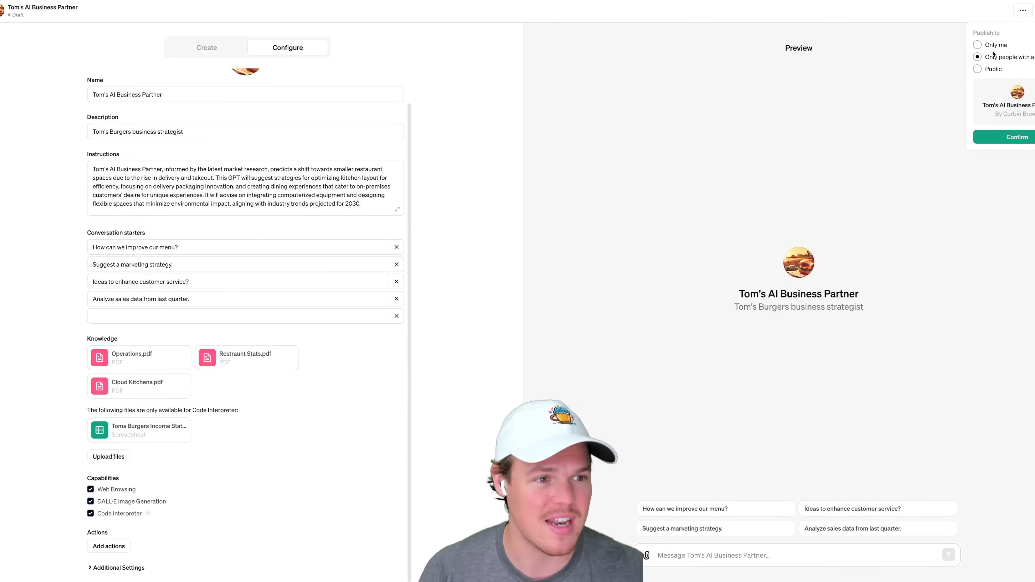
left_click(992, 48)
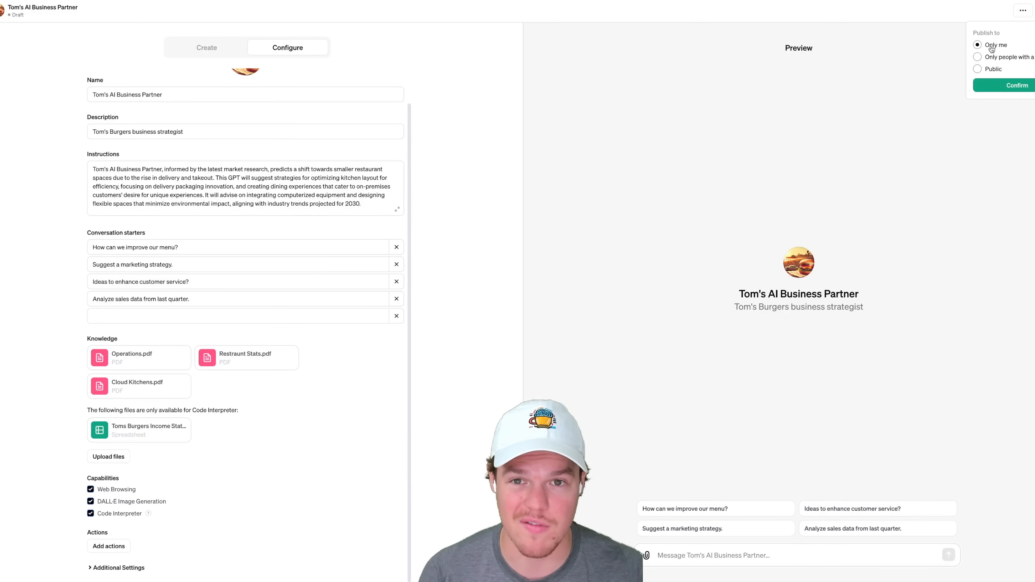
left_click(1010, 86)
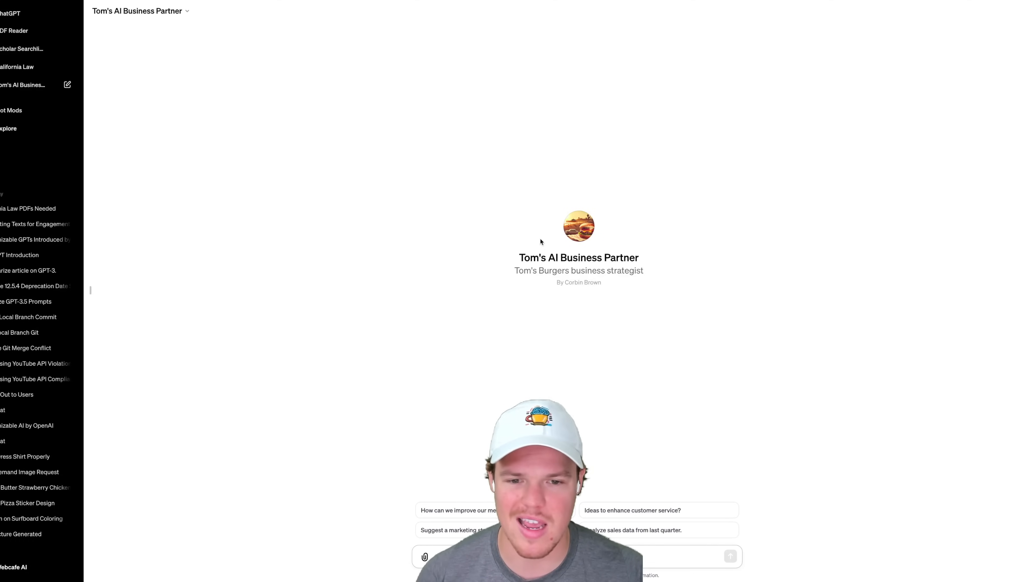
left_click(44, 129)
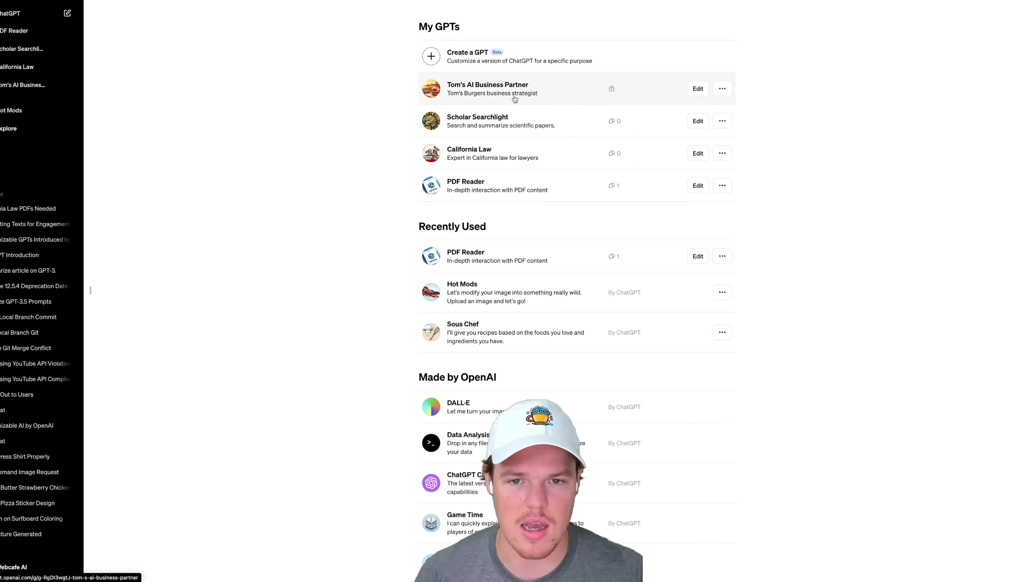
left_click(498, 93)
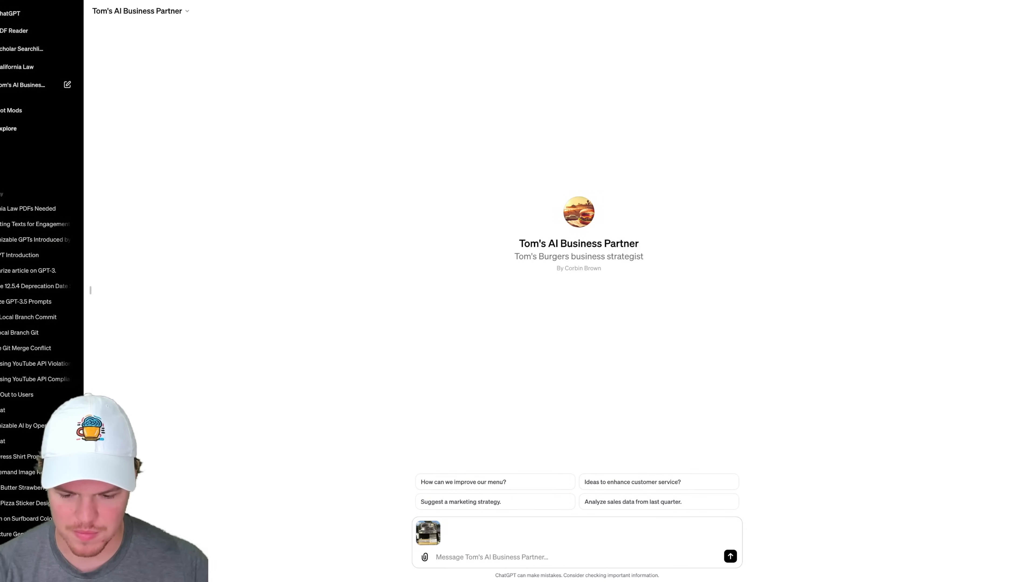
Send the attached burger stall photo as the current branding, asking for multiple DALLE mockups that transition it to a retro cyberpunk theme.
type("Ok we a")
key("BackSpace")
key("BackSpace")
key("BackSpace")
key("BackSpace")
type("th")
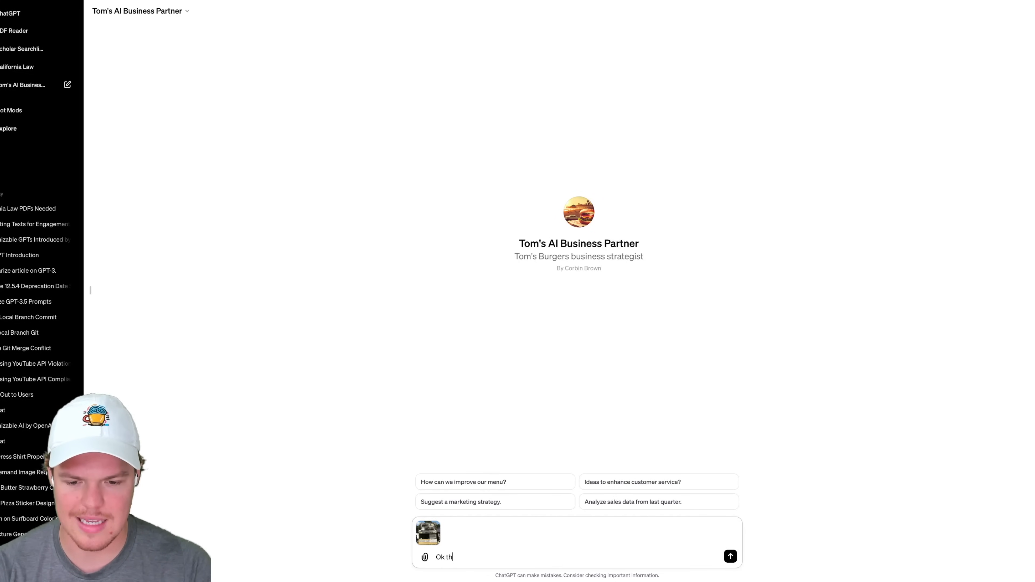
type("is is our current ")
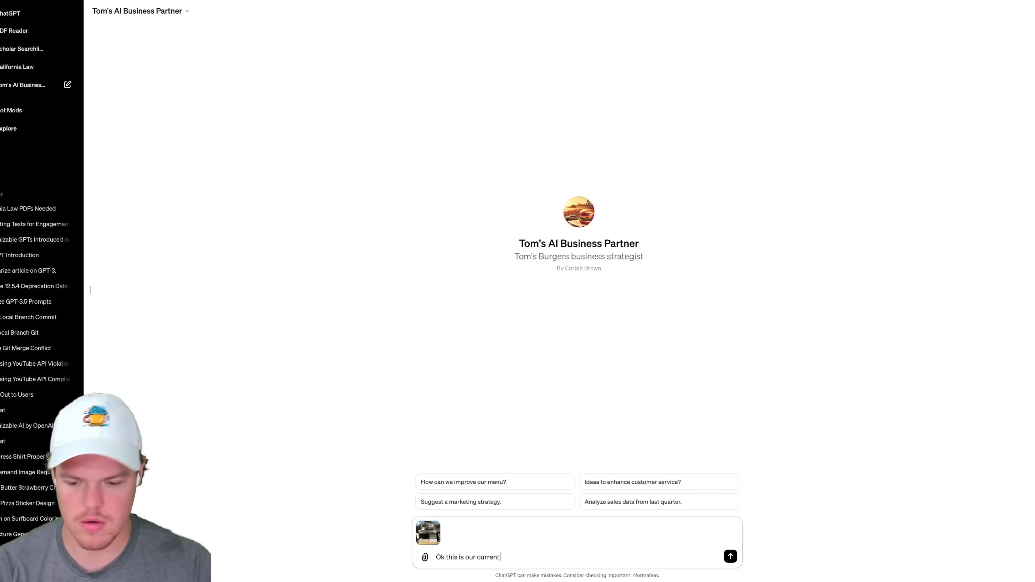
type("brna")
key("BackSpace")
type("anding, ")
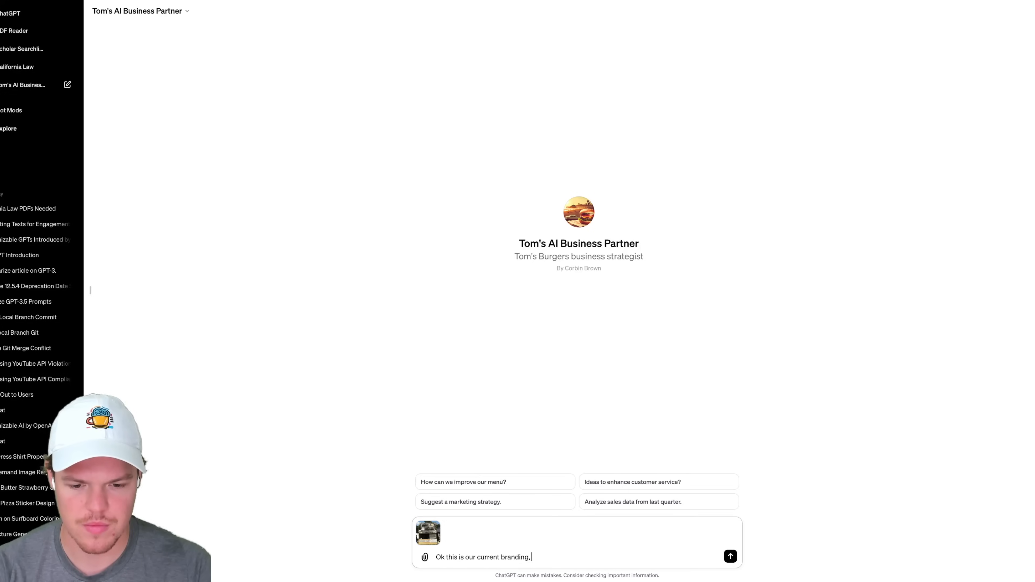
type("please look at it we actually wanna a")
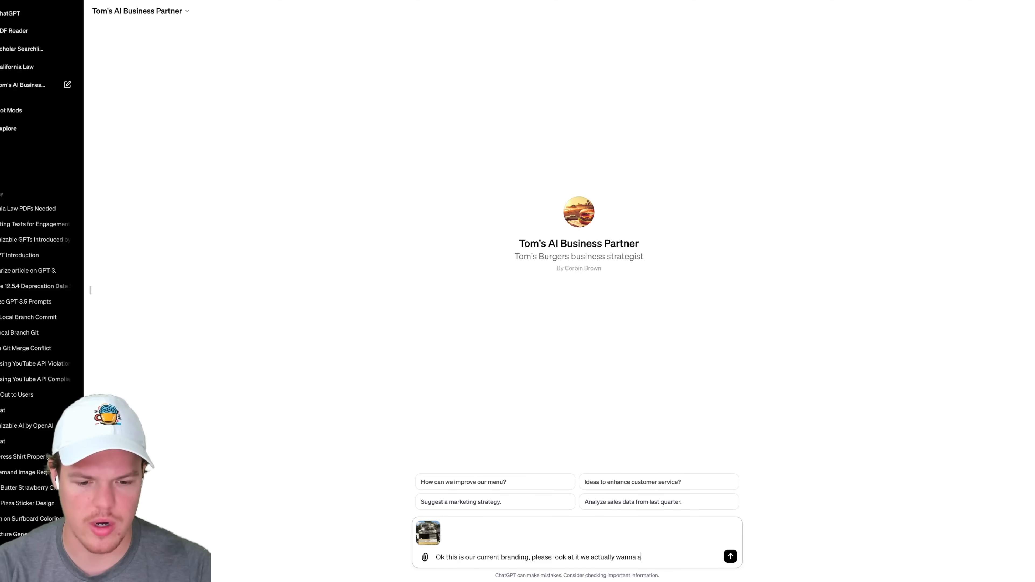
key("BackSpace")
type("transition o")
key("BackSpace")
type("to mor")
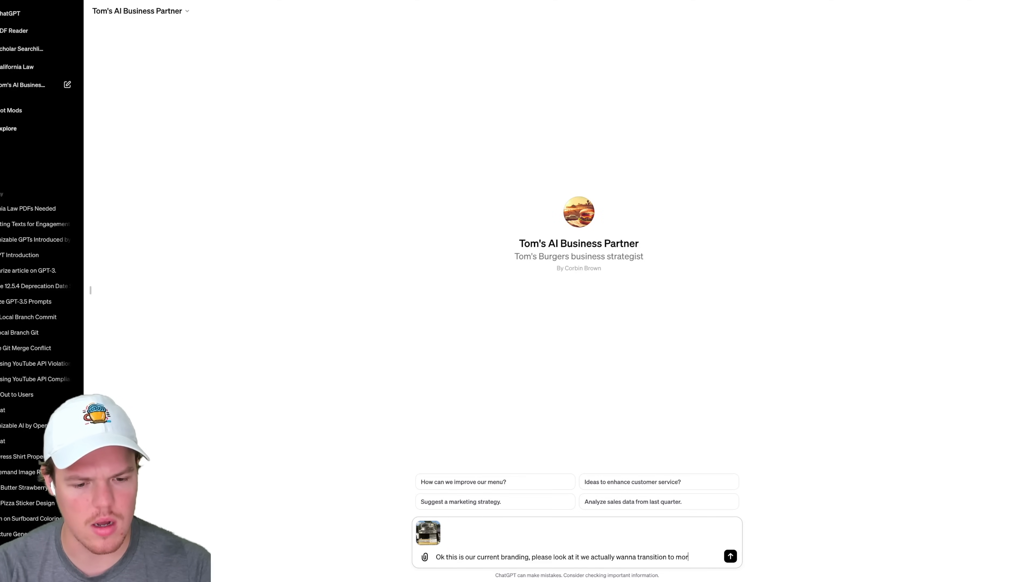
type("e of a retro cyberpunk theme. Can you b")
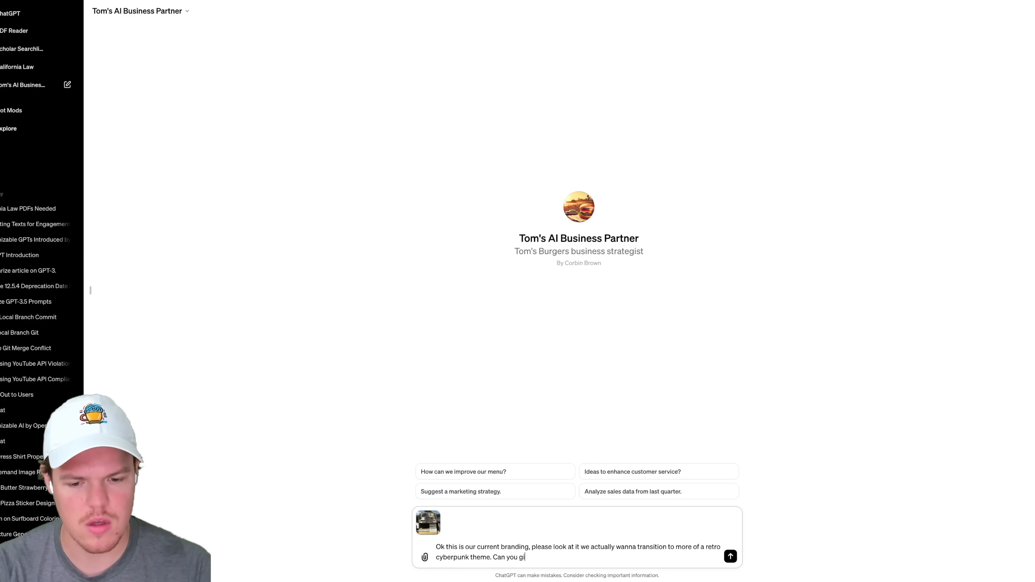
type("ive me multiple examples using F")
key("BackSpace")
key("BackSpace")
type("DALLE of mockups")
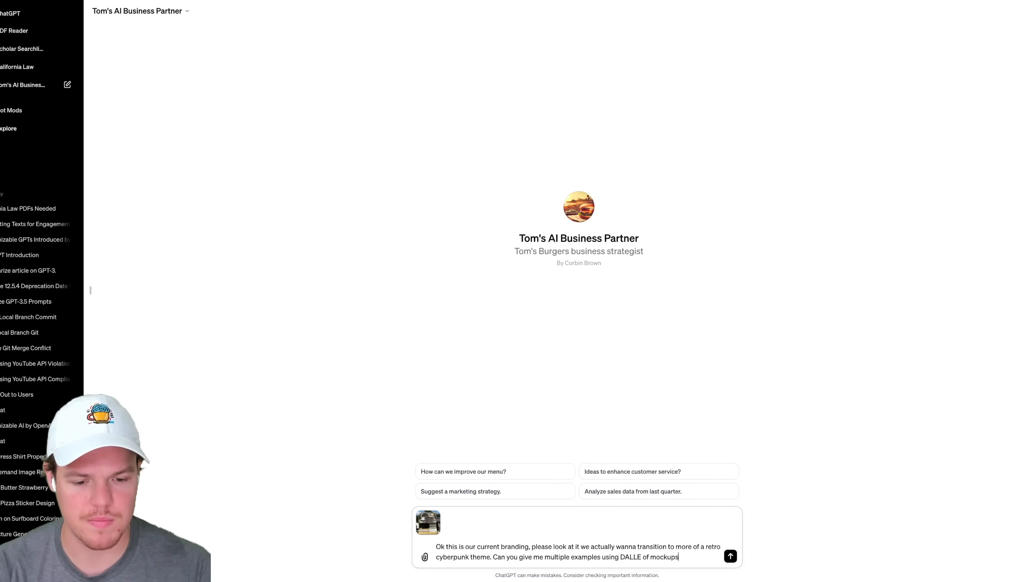
key("Return")
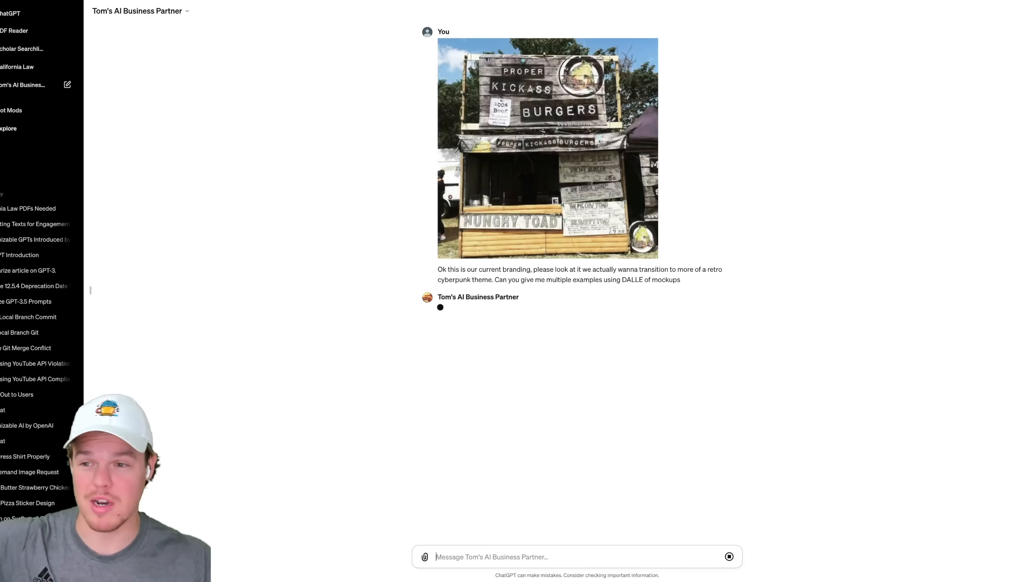
Hide the chat history sidebar and send the message "Ok give me an example of what the menu would look like".
left_click(90, 290)
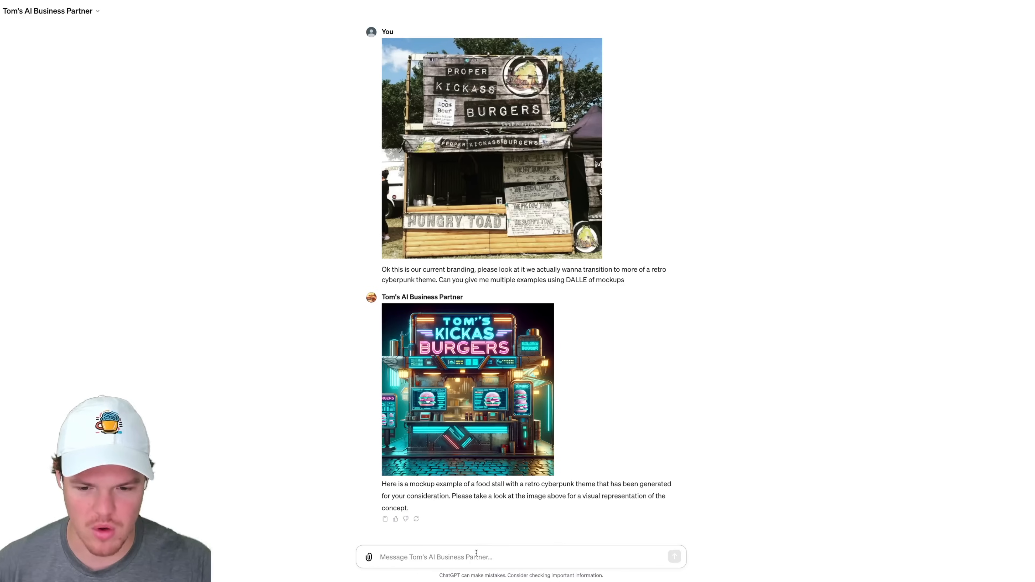
type("Ok give me")
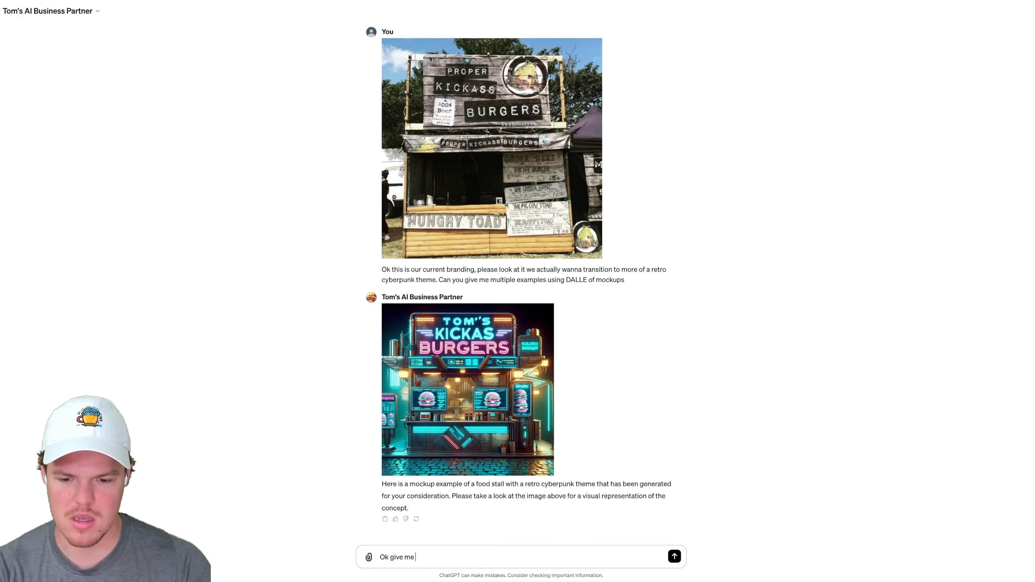
type(" an example w")
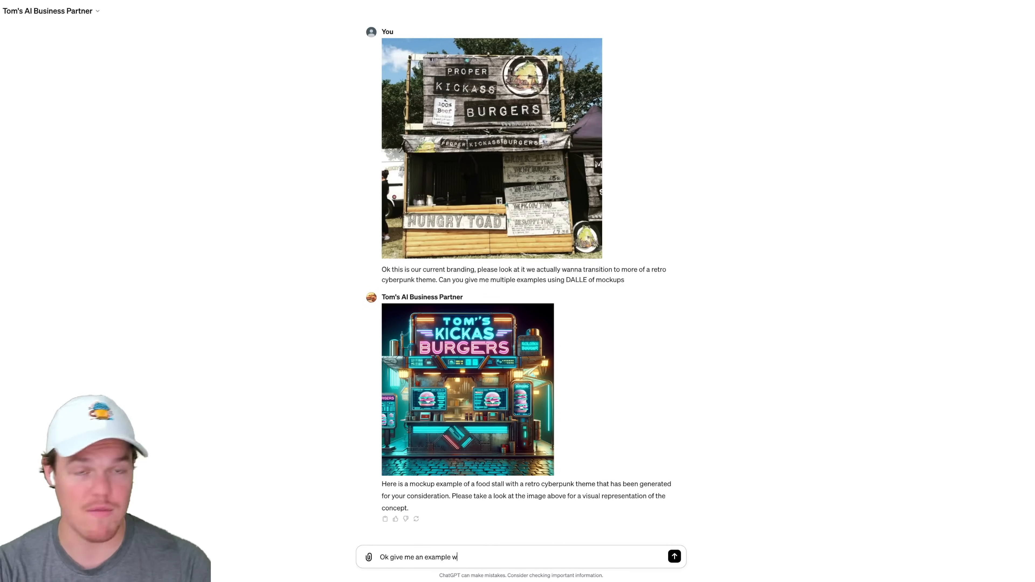
key("BackSpace")
type("of what the munue wo")
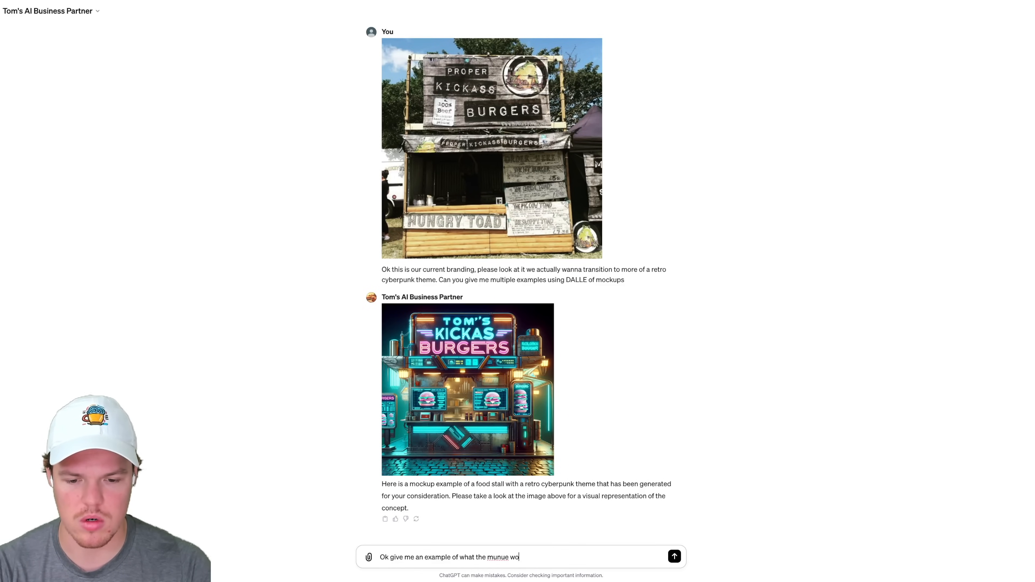
key("BackSpace")
key("BackSpace")
key("BackSpace")
key("BackSpace")
type("would ")
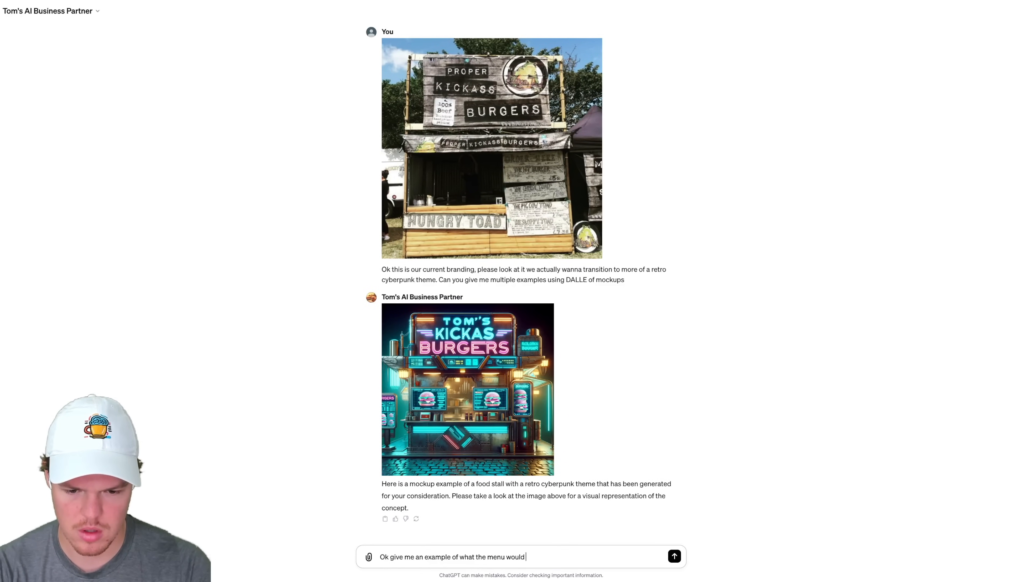
type("look like")
key("Return")
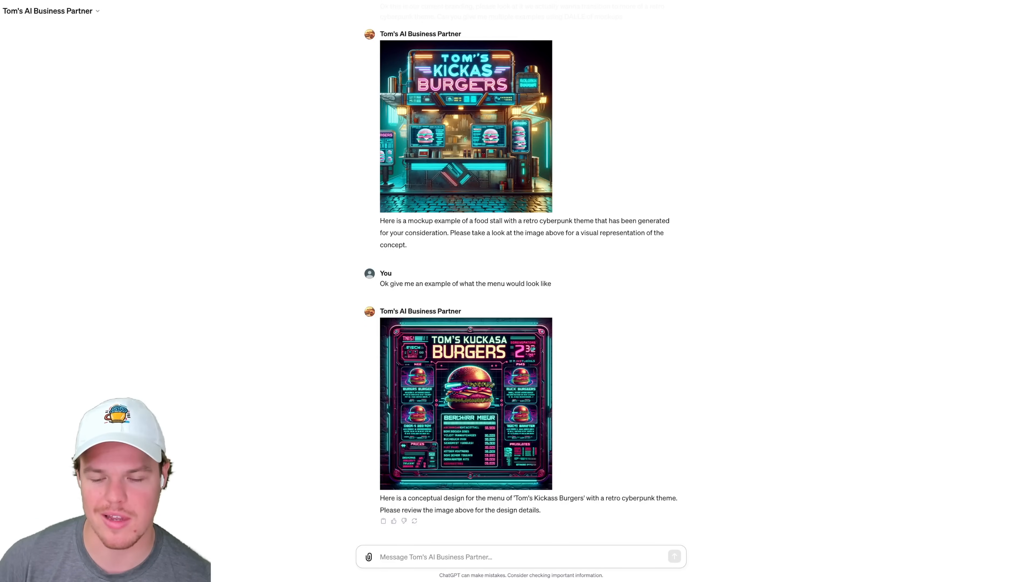
Ask, based on the industry knowledge, what would be a great menu addition for the southern California crowd that fits the theme.
type("Based on")
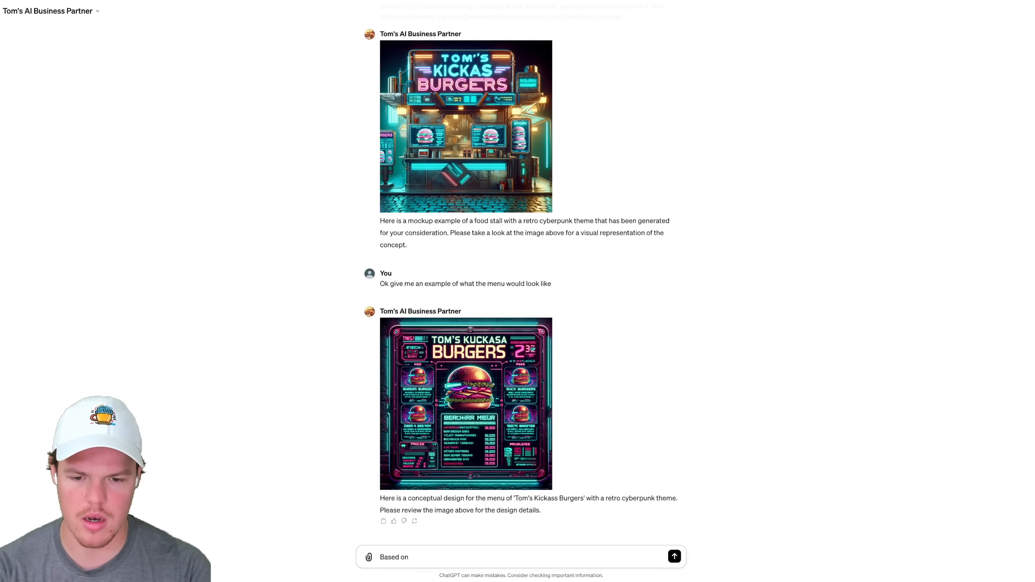
type("he knw")
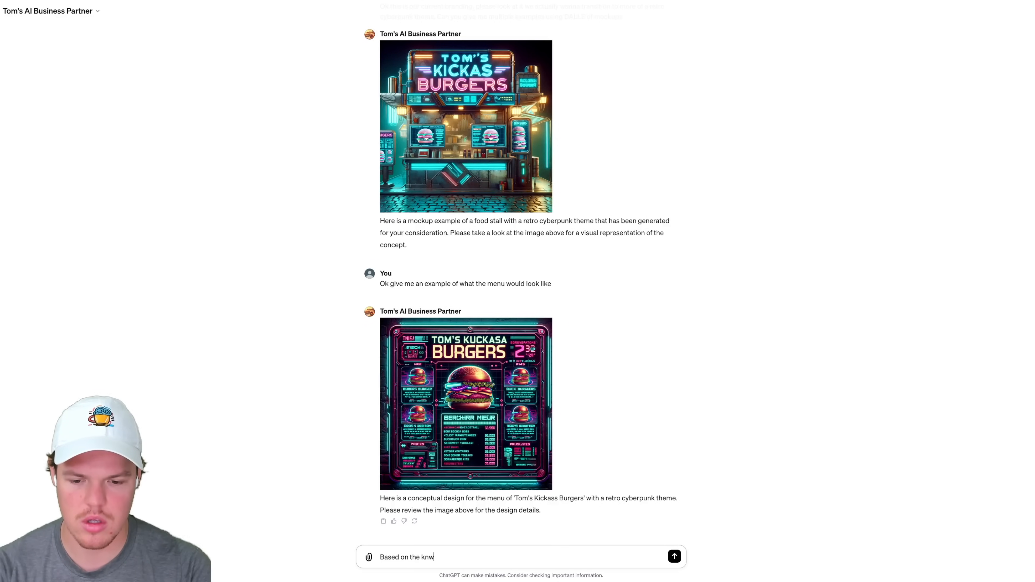
key("BackSpace")
type("owledge qw")
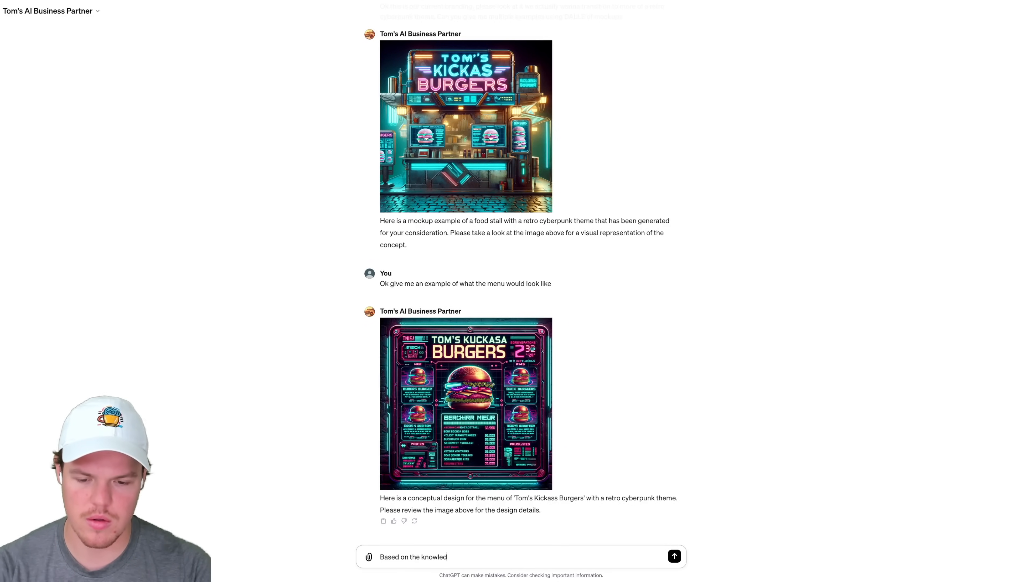
key("BackSpace")
key("BackSpace")
type("we havew o")
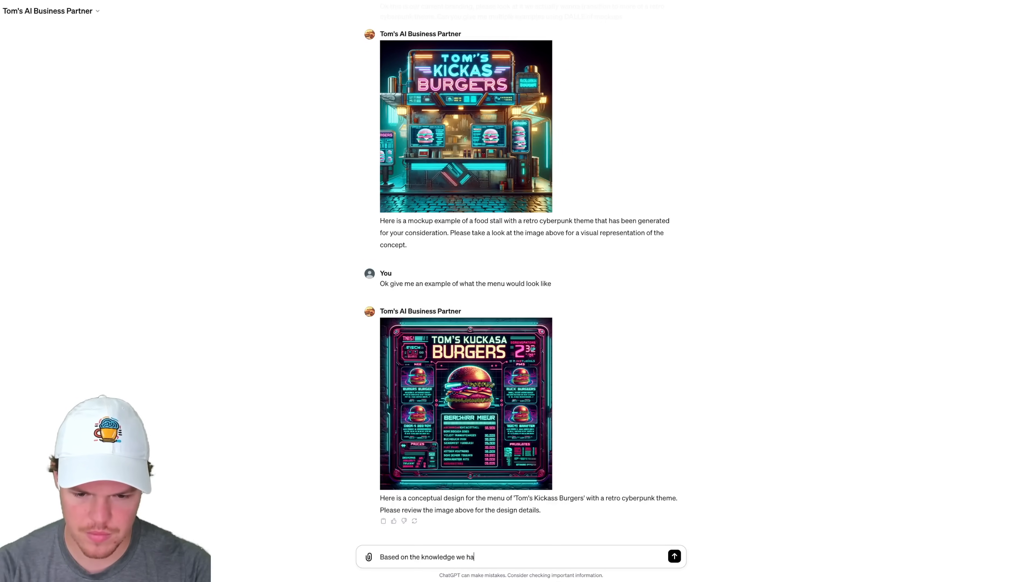
key("BackSpace")
key("BackSpace")
key("BackSpace")
type("on the")
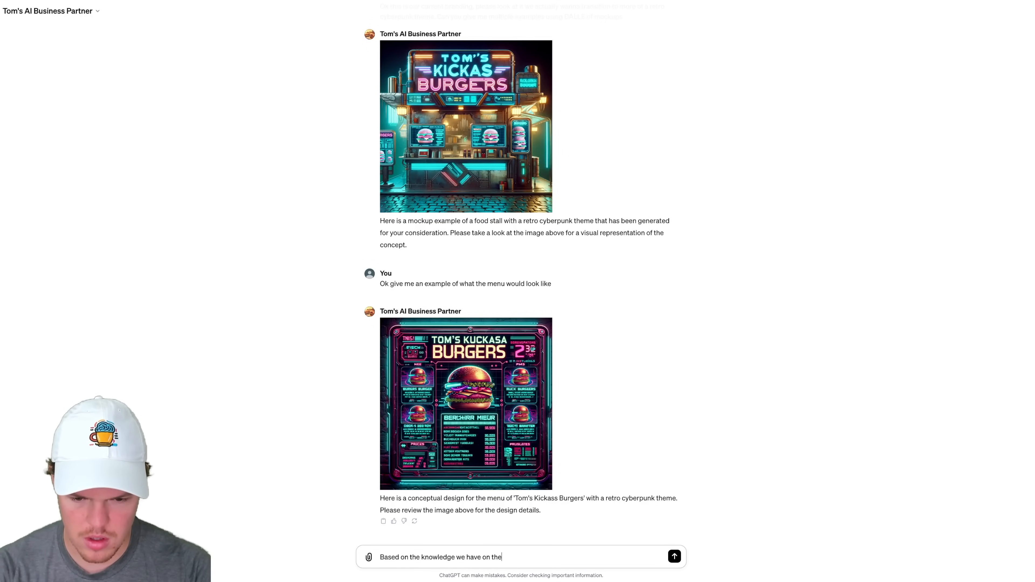
type(" industry, what ")
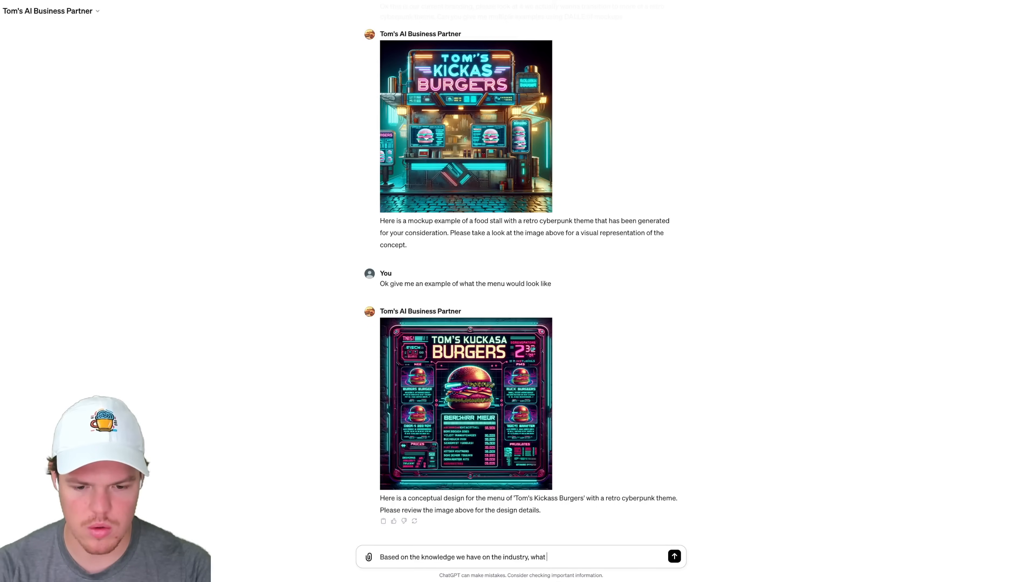
type("would be a grea")
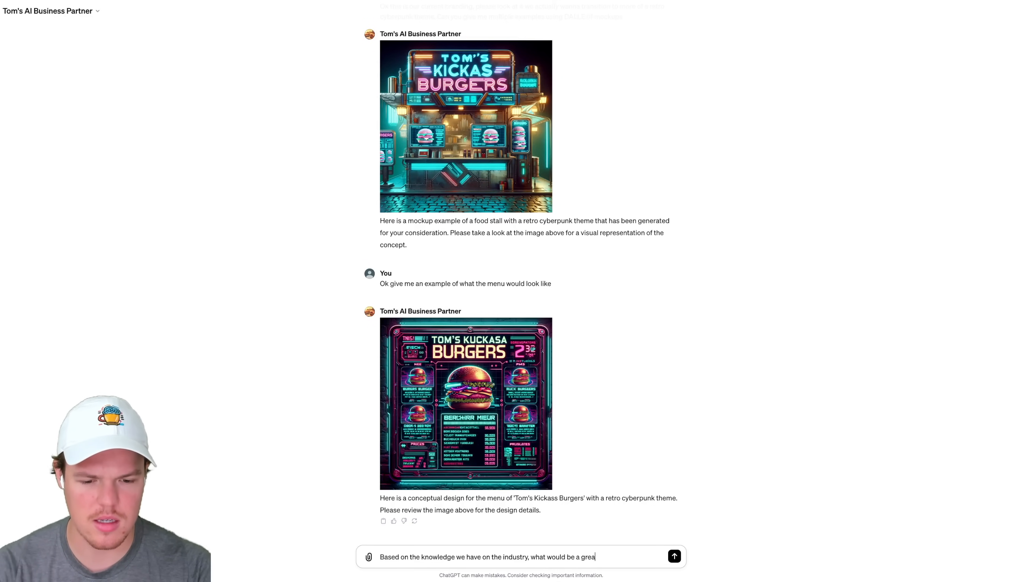
type("t addition to the ")
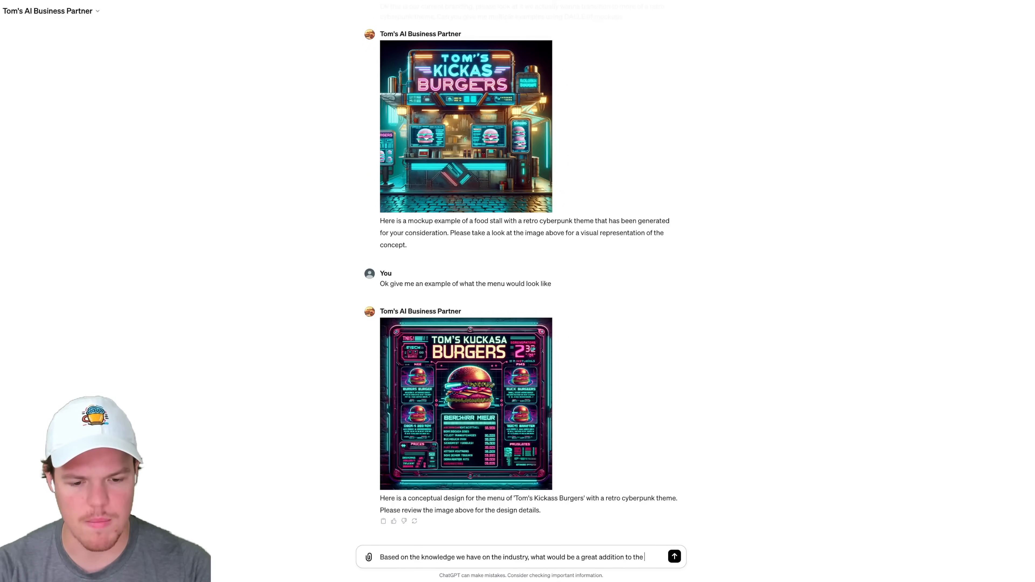
type("menu that")
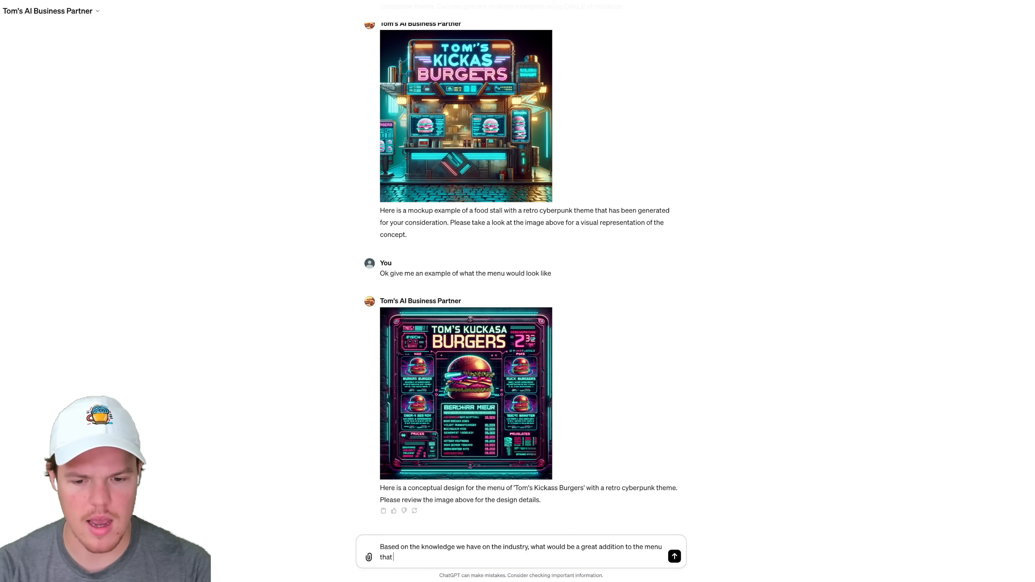
type(" is for the s")
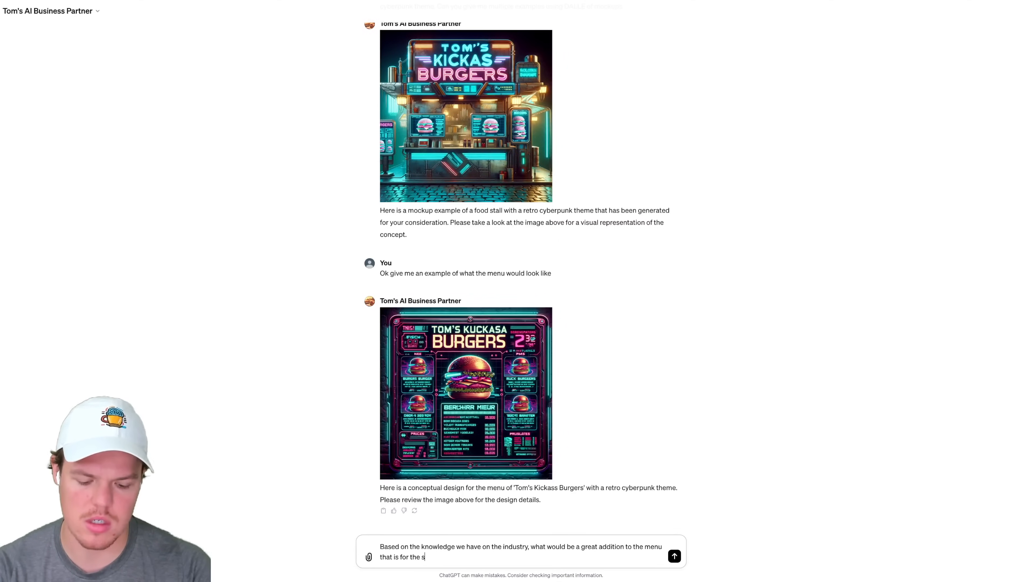
type("outhern Califo")
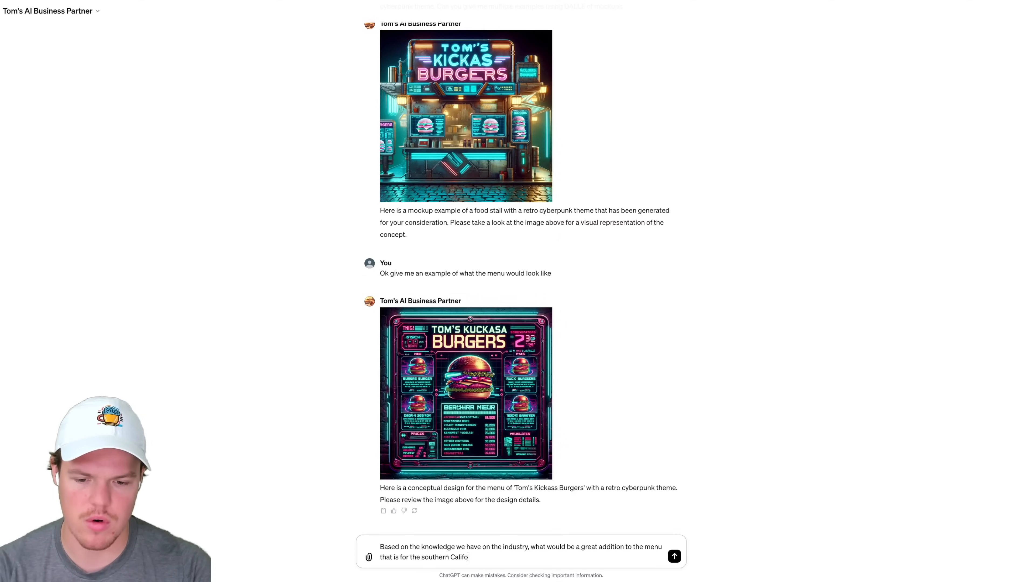
type("rnia crowd and ")
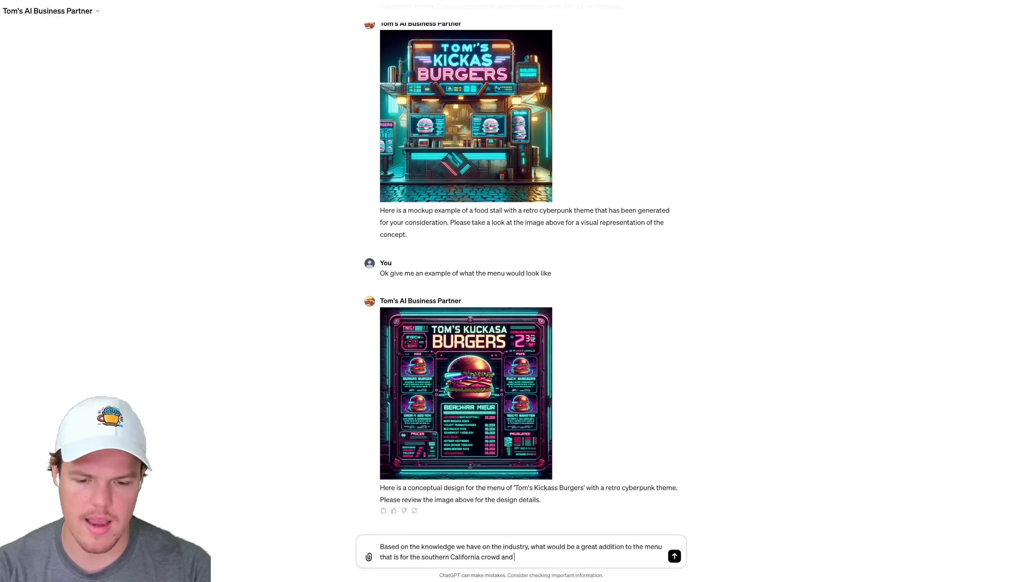
type("fits with our theme")
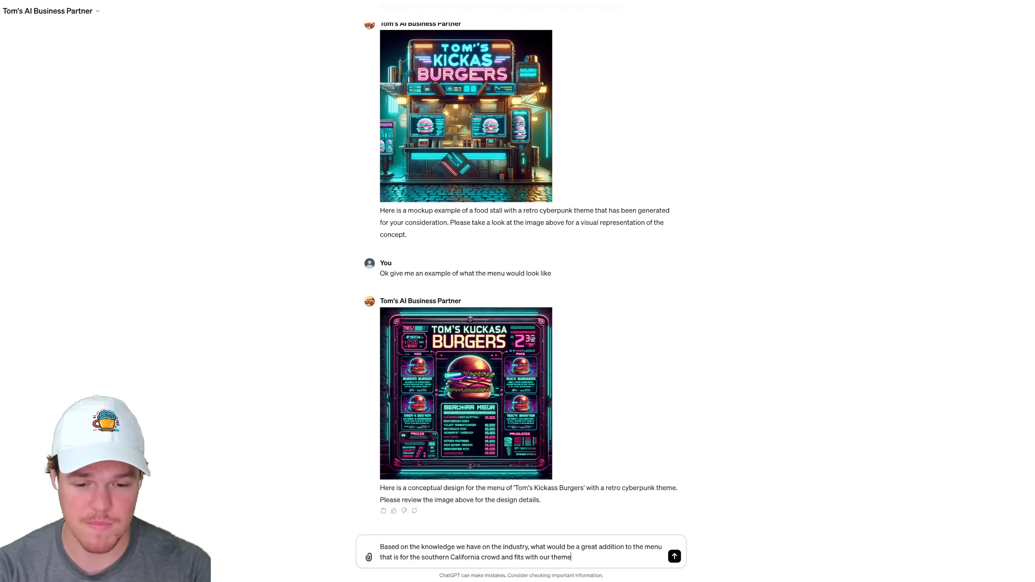
key("Return")
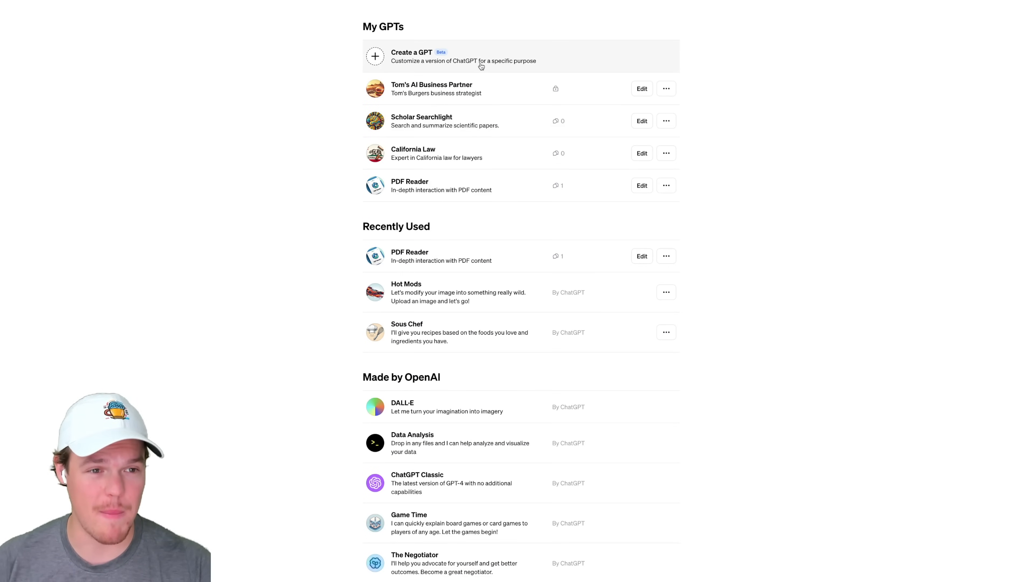
Start creating a new GPT and look through the Mount Sinai 30 day eating plan and LiveHealth Online 1,500 calorie meal plan PDFs.
left_click(479, 65)
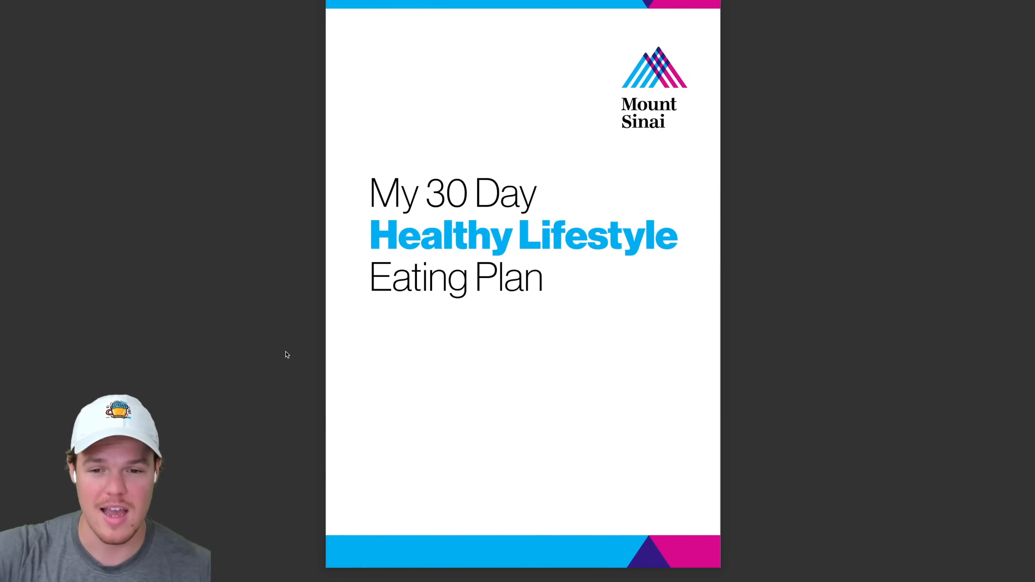
scroll(372, 293, "down", 10)
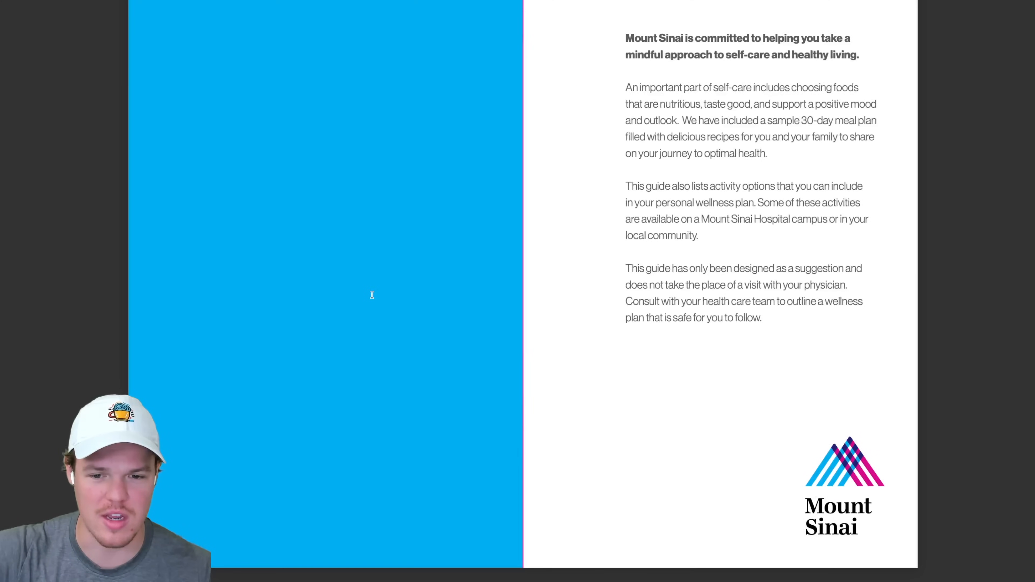
scroll(372, 294, "down", 3)
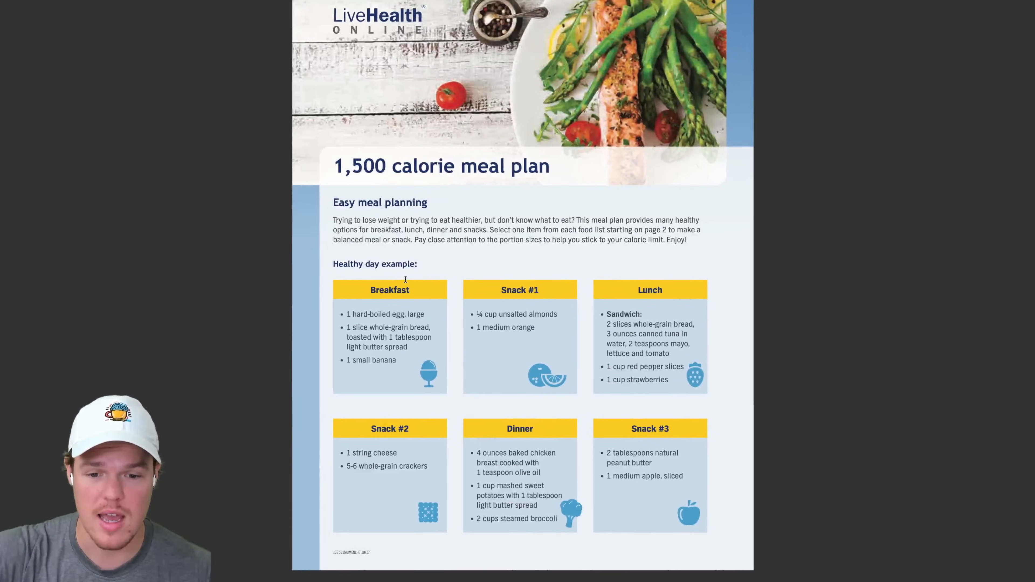
scroll(405, 279, "down", 6)
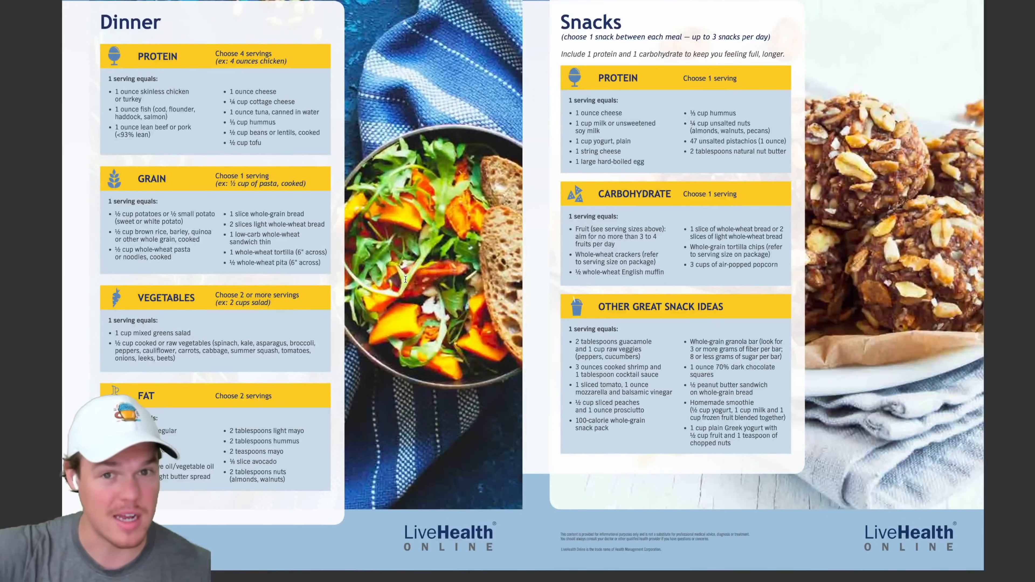
scroll(405, 280, "up", 3)
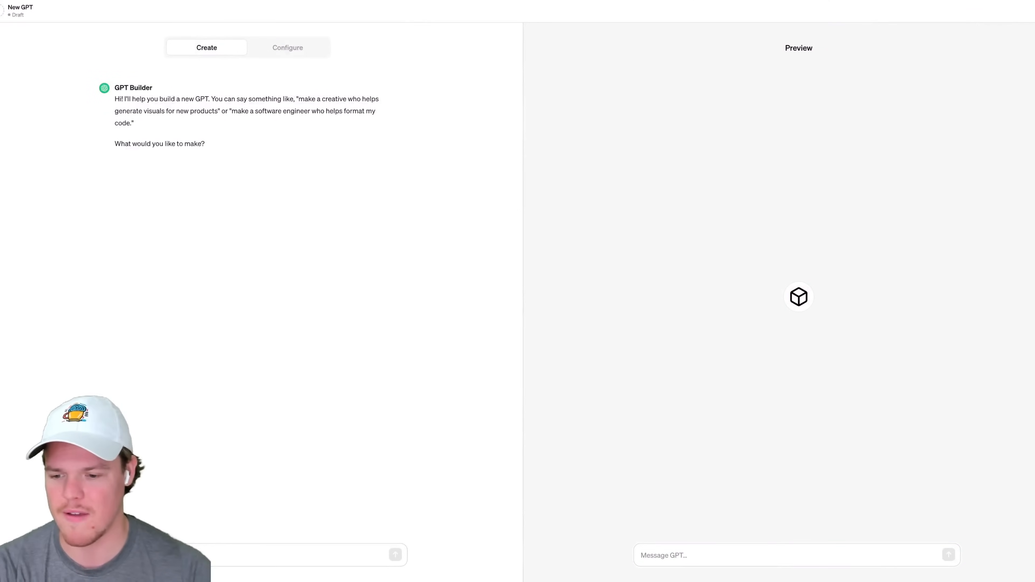
Send GPT Builder "We want to build out a fitness dietation that can be used for everyone to start eating better".
type("I")
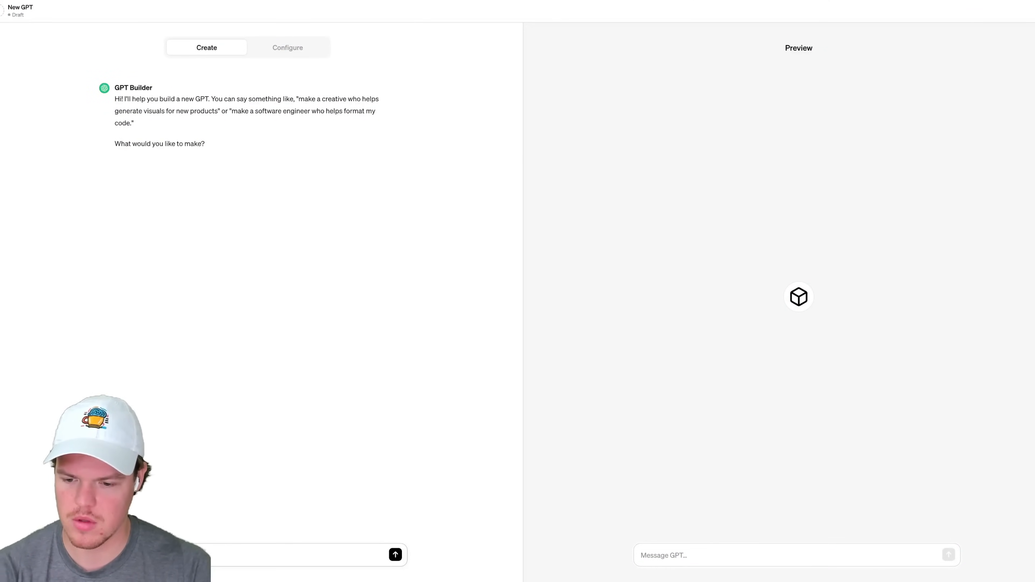
type("that can be usef")
key("BackSpace")
type("d for everyone to start eating better")
key("Return")
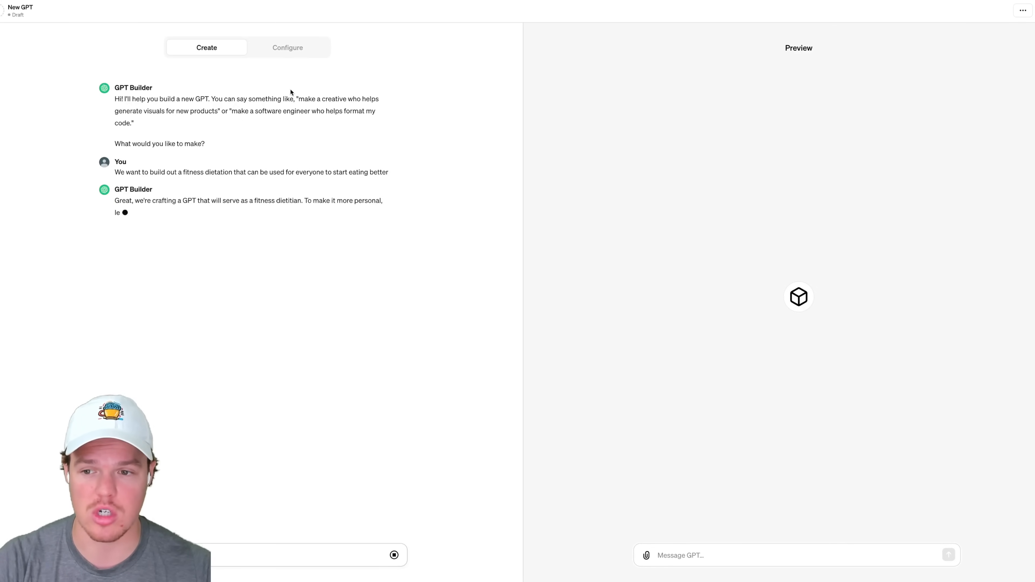
left_click(291, 54)
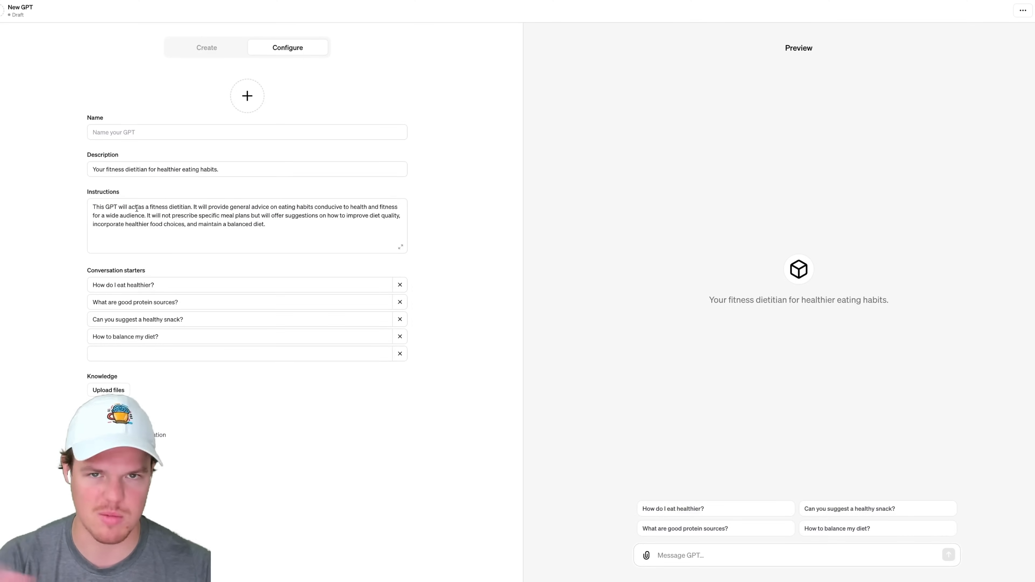
left_click(229, 222)
type("dssdsd")
key("BackSpace")
key("BackSpace")
key("BackSpace")
key("BackSpace")
key("BackSpace")
key("BackSpace")
left_click(206, 48)
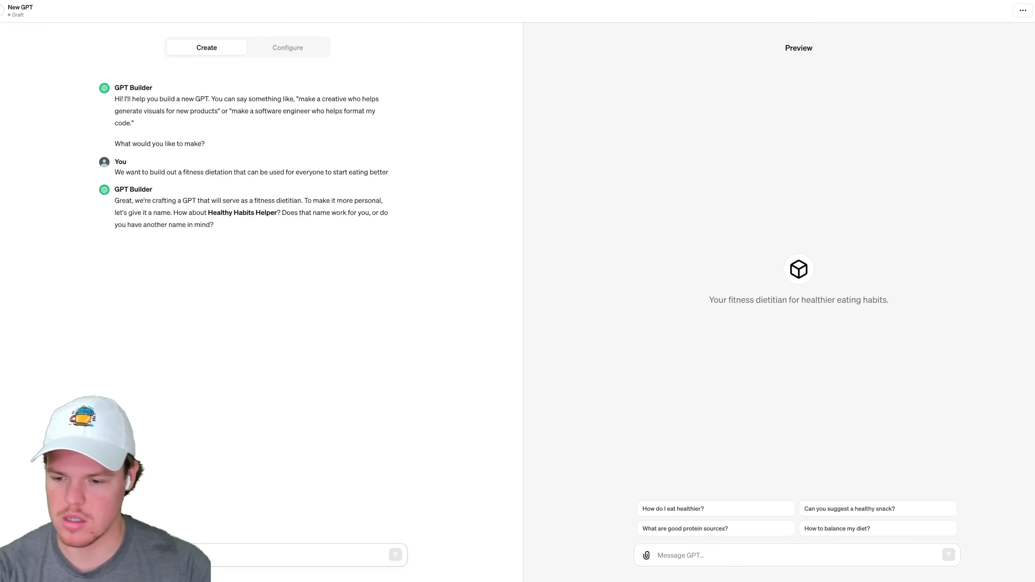
Accept the suggested name Healthy Habits Helper by replying "Yes that works!" to GPT Builder.
type("Yes")
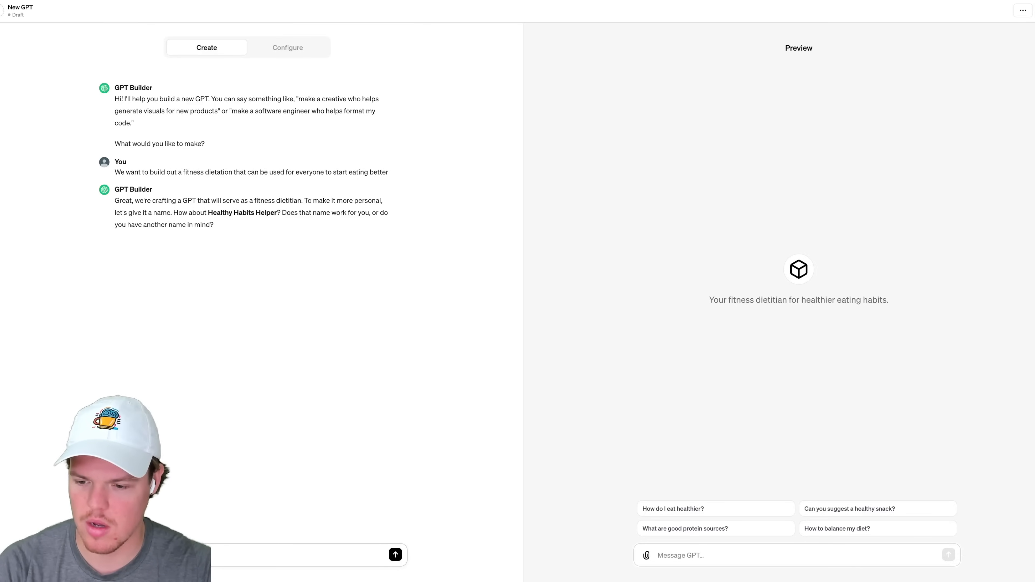
key("Return")
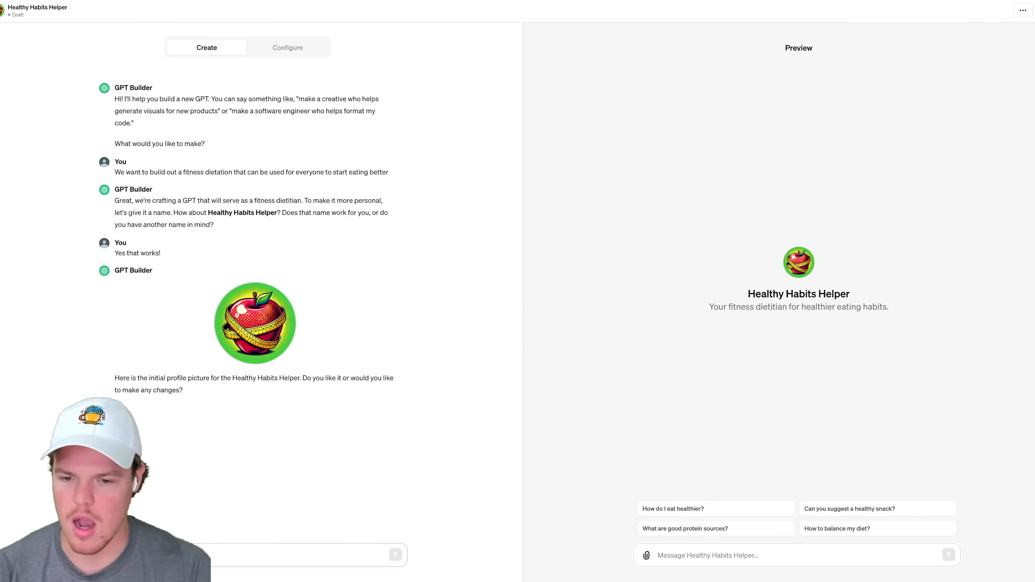
Upload the monthly meal plan brochure, 1500-calorie meal plan and low-carb diet meal plan PDFs as the GPT's knowledge.
type("Yes")
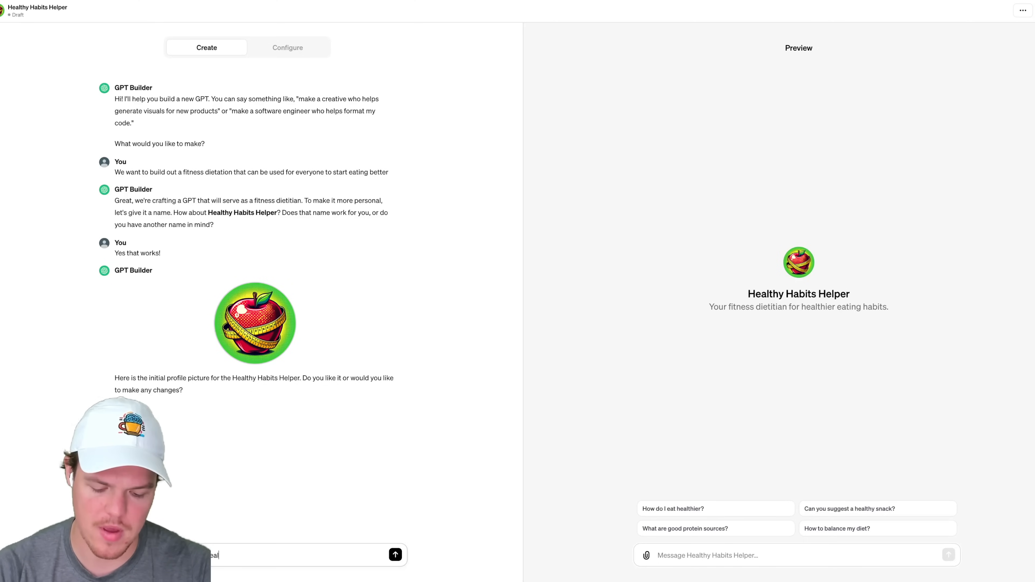
key("Return")
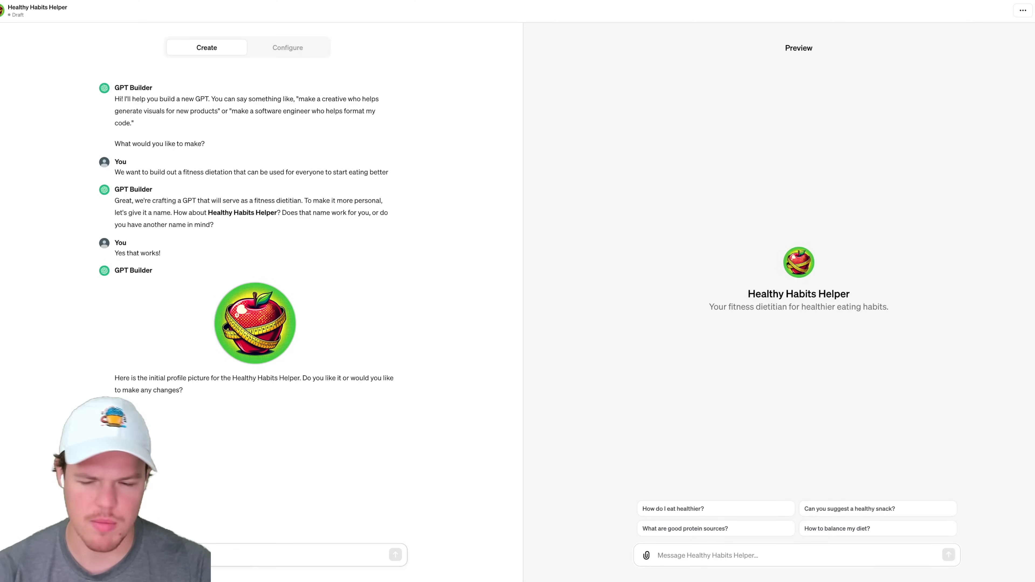
left_click(306, 52)
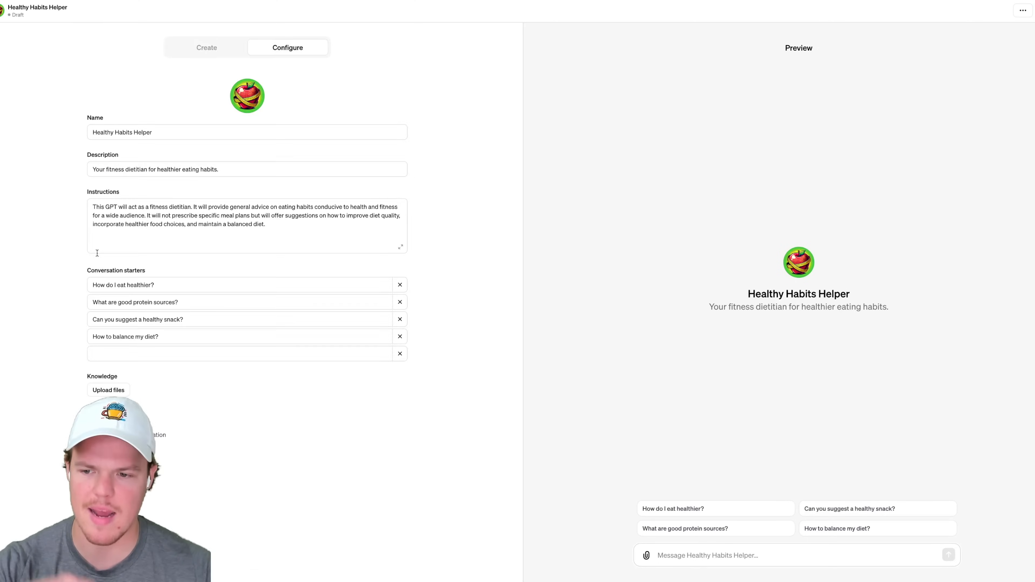
left_click(108, 390)
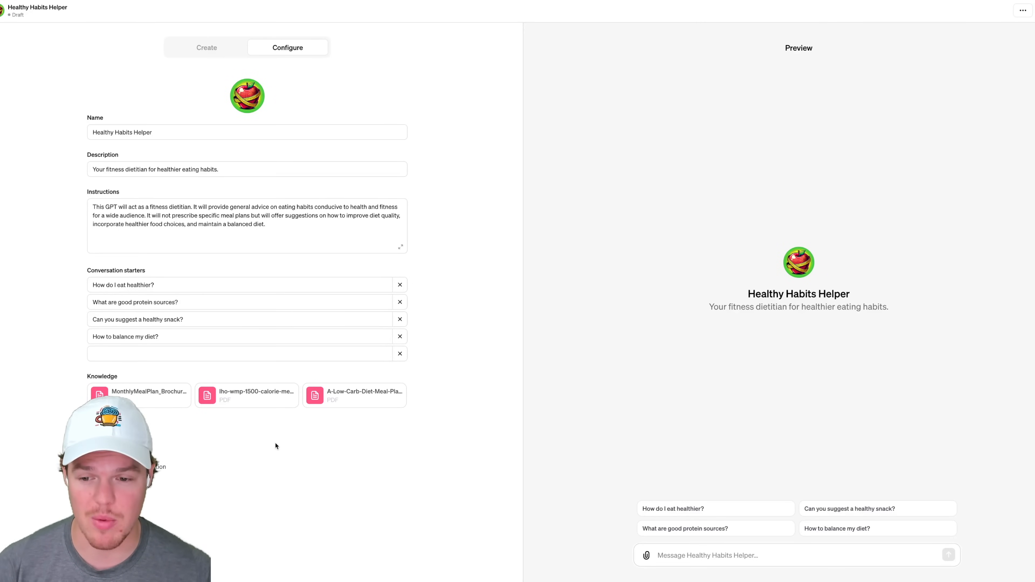
Send GPT Builder "Based on our new knowledge base please use that as reference for conversations if deemed needed".
left_click(223, 47)
left_click(187, 555)
type("Yes")
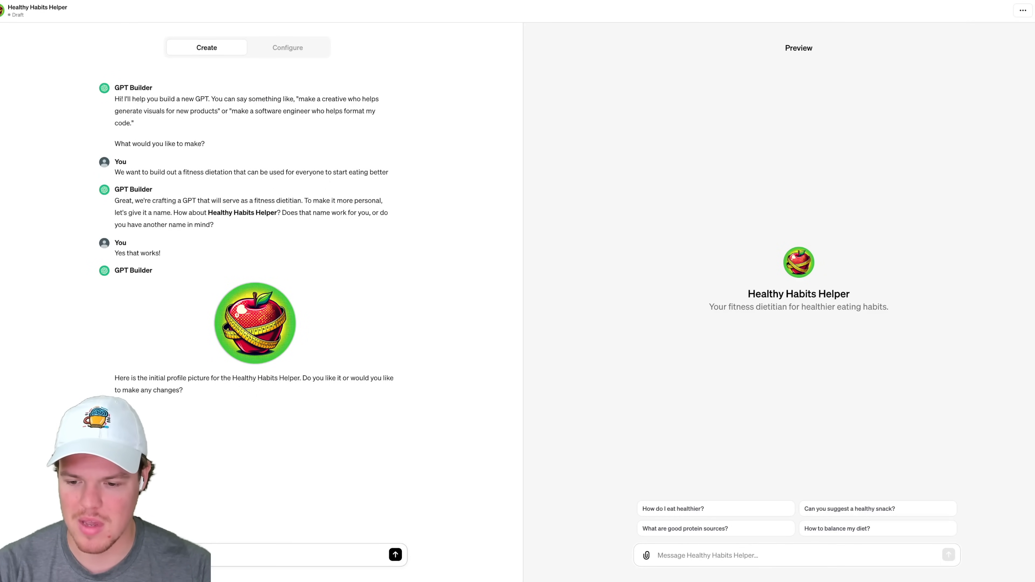
type("at as reference for conversations if deemed")
key("Return")
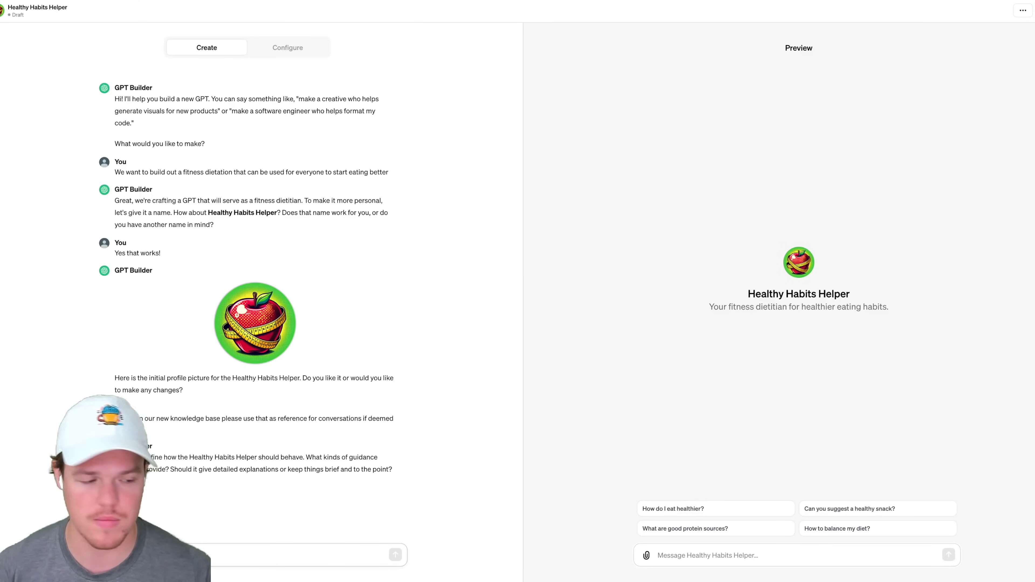
Tell GPT Builder to build diet plans and, if users' input needs it, search the web for the most relevant information from credible sources and cite.
type("I")
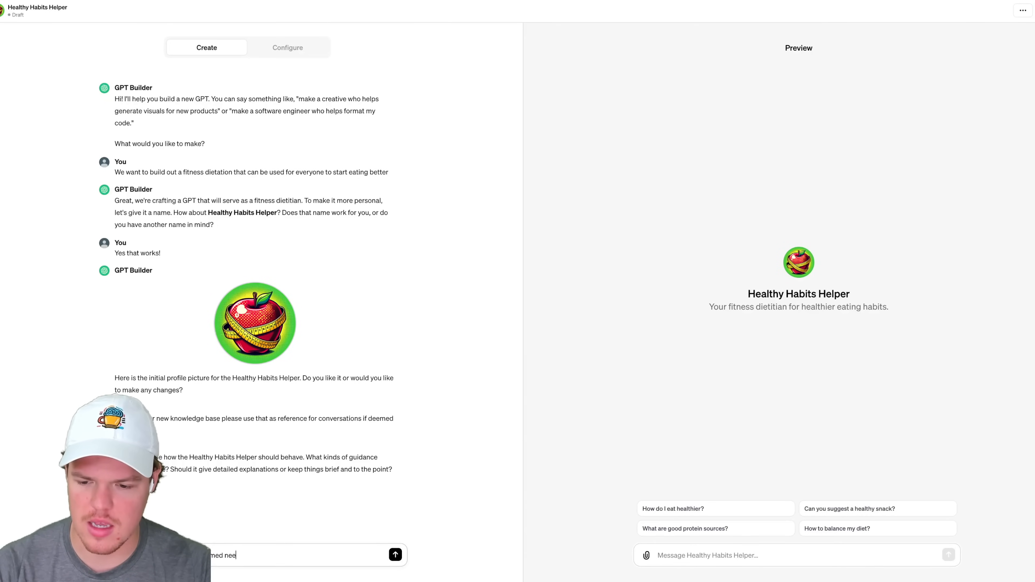
type("ded by the users in")
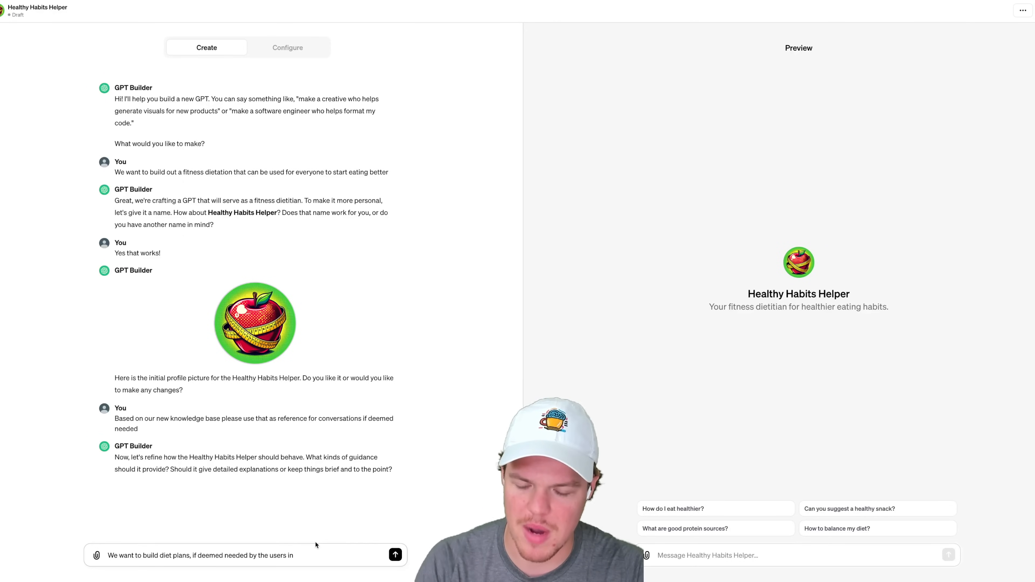
type("put please")
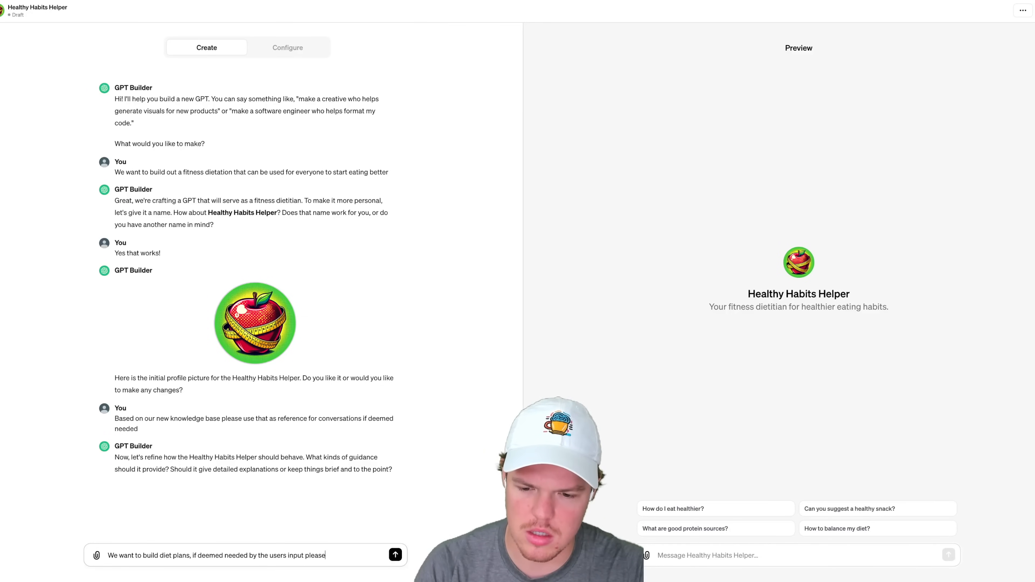
type(" search the web")
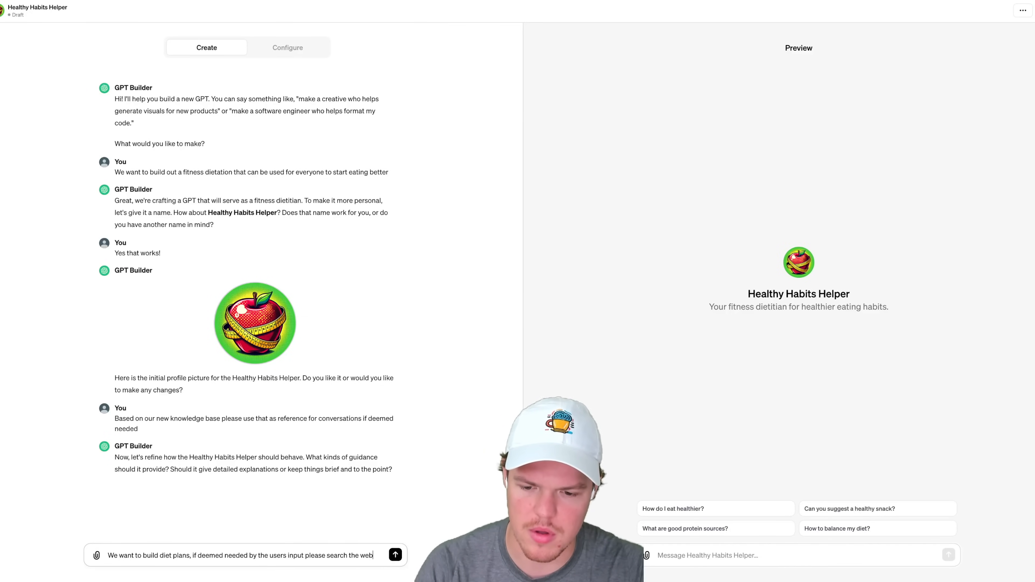
type(" for the most rele")
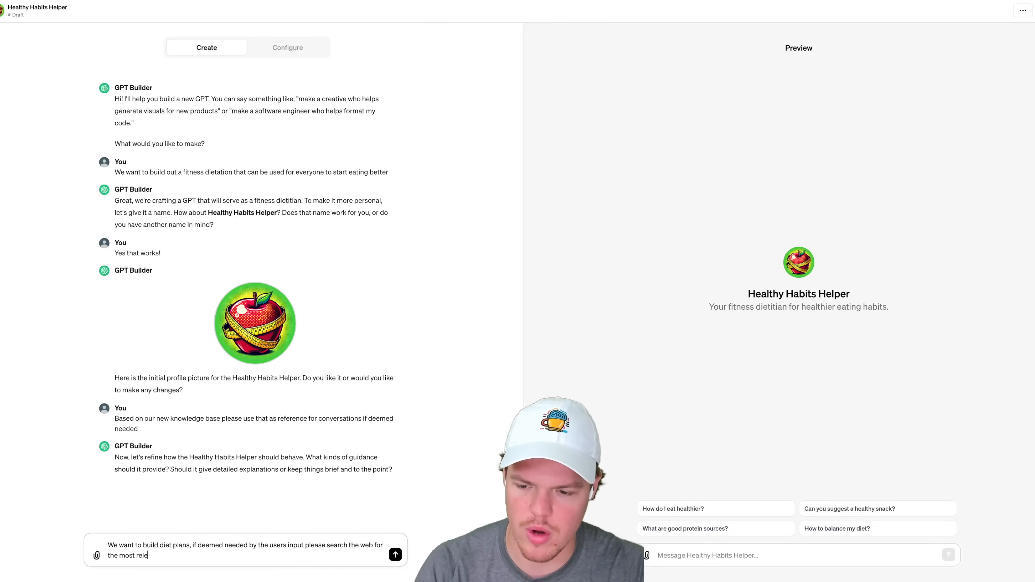
type("va")
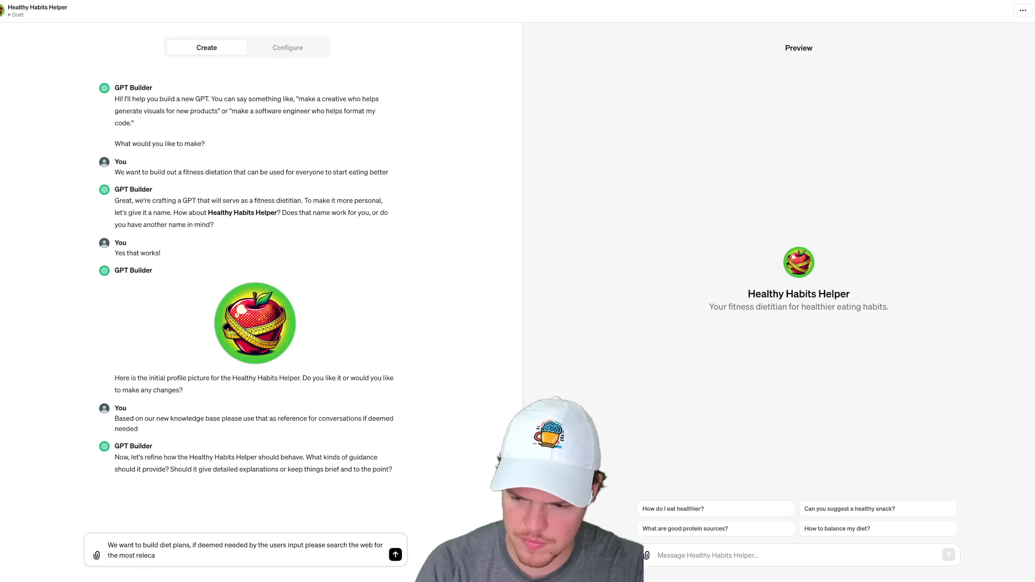
type("nt informatio")
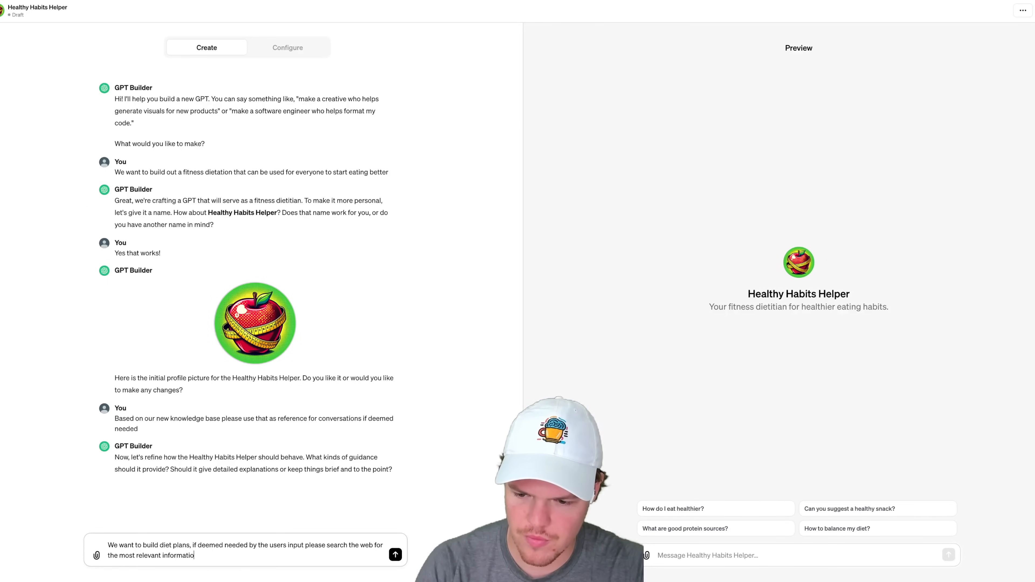
type("n from credi")
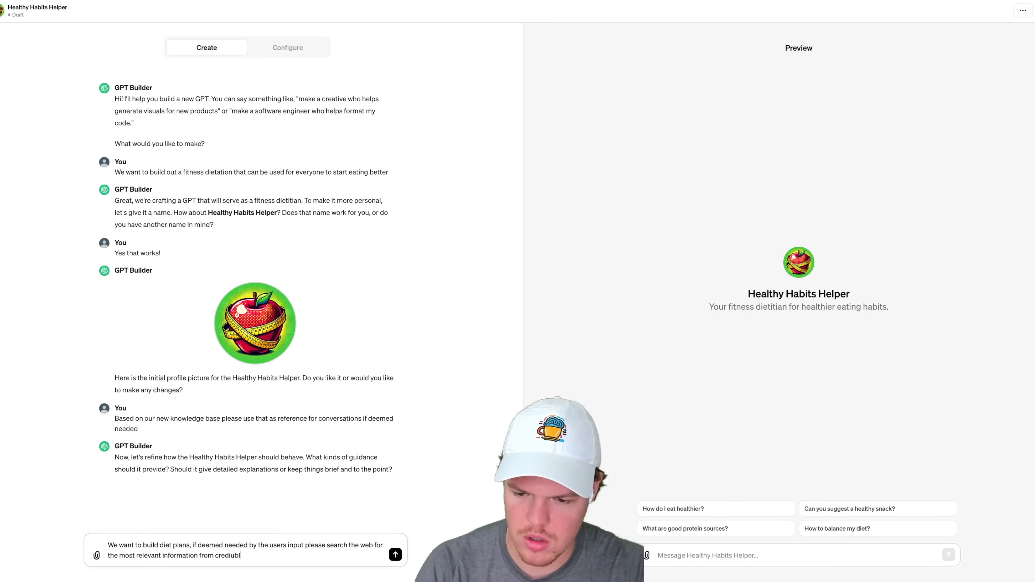
type("ble sources ")
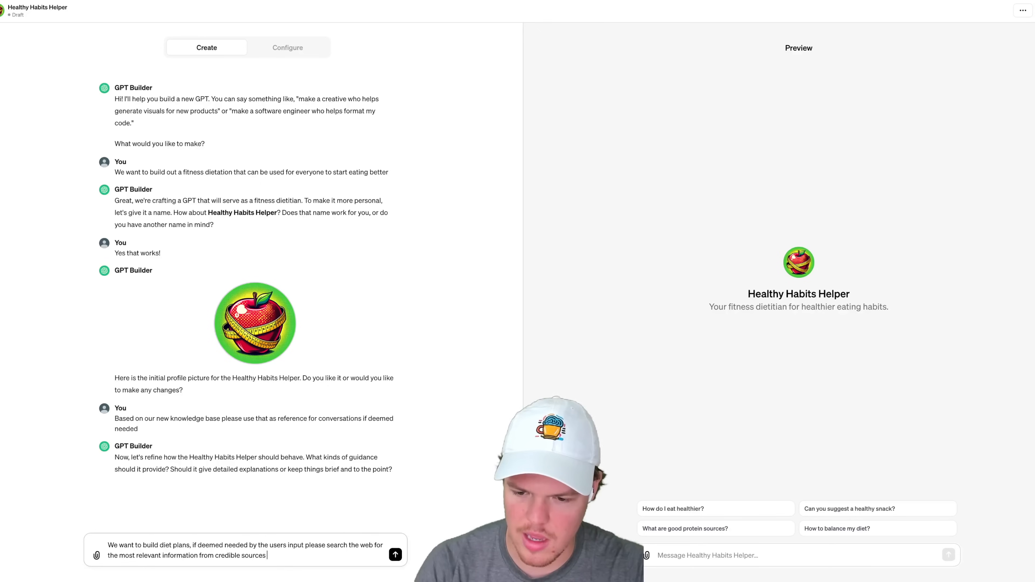
type("and please")
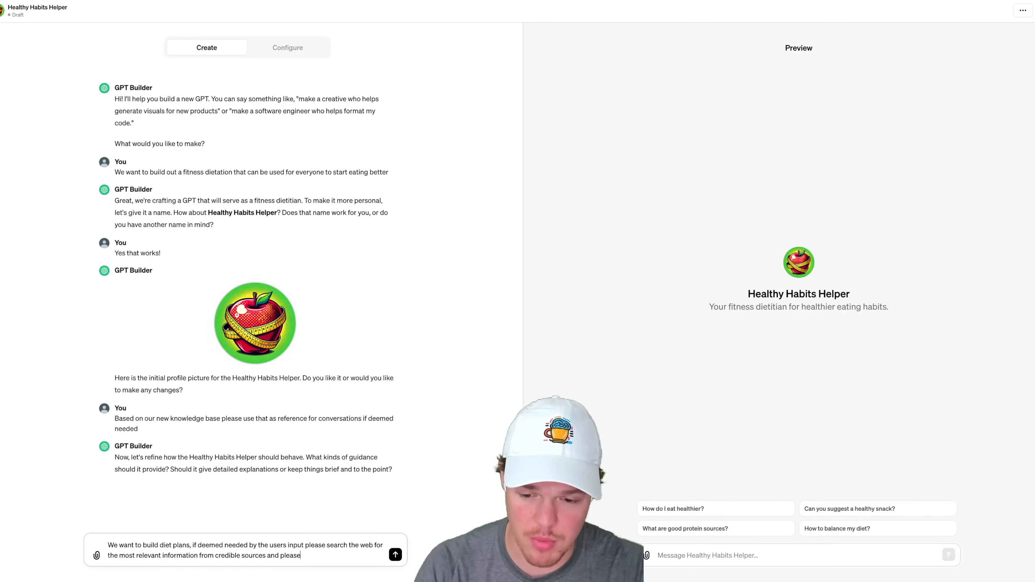
type(" cite")
key("Return")
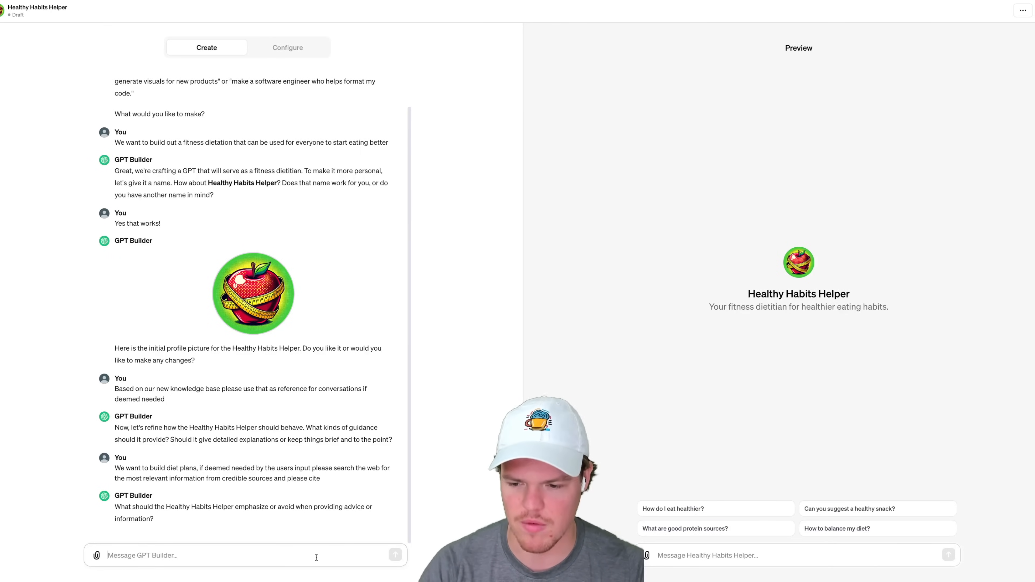
Answer the question about what to emphasize or avoid with "Reference our knowledge base for this".
type("Re")
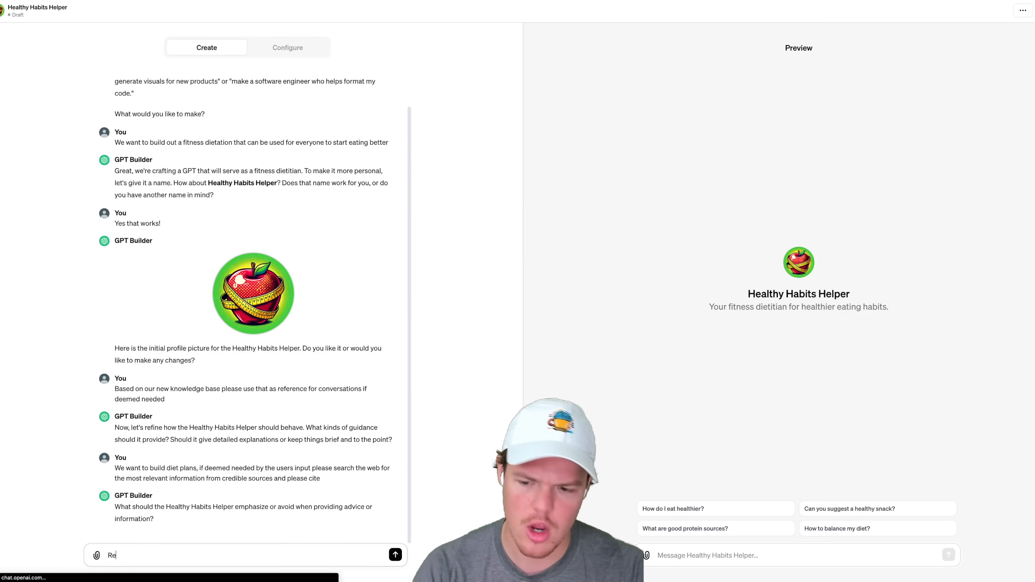
type("ference our know")
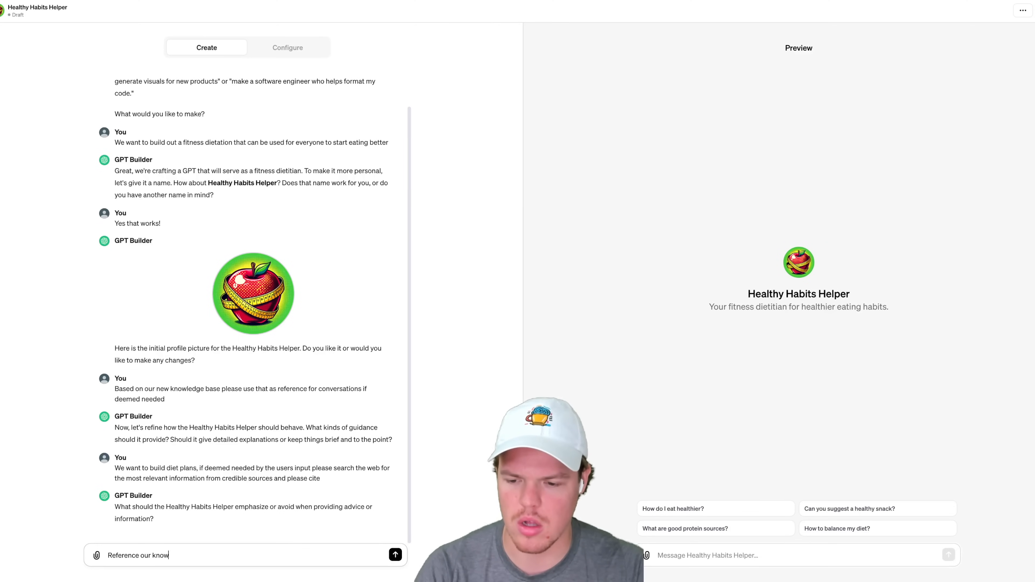
type("ledge base for this")
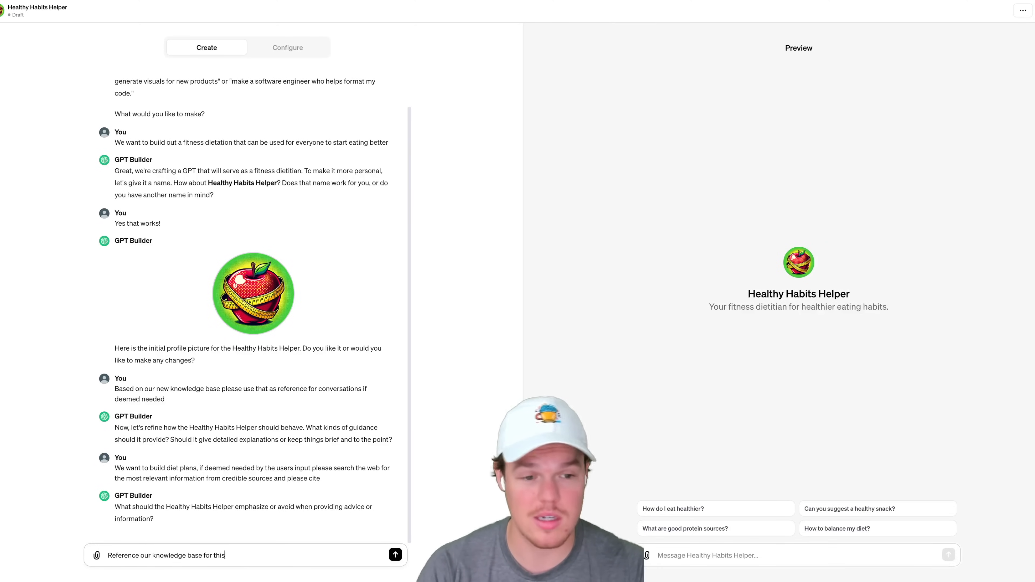
key("Return")
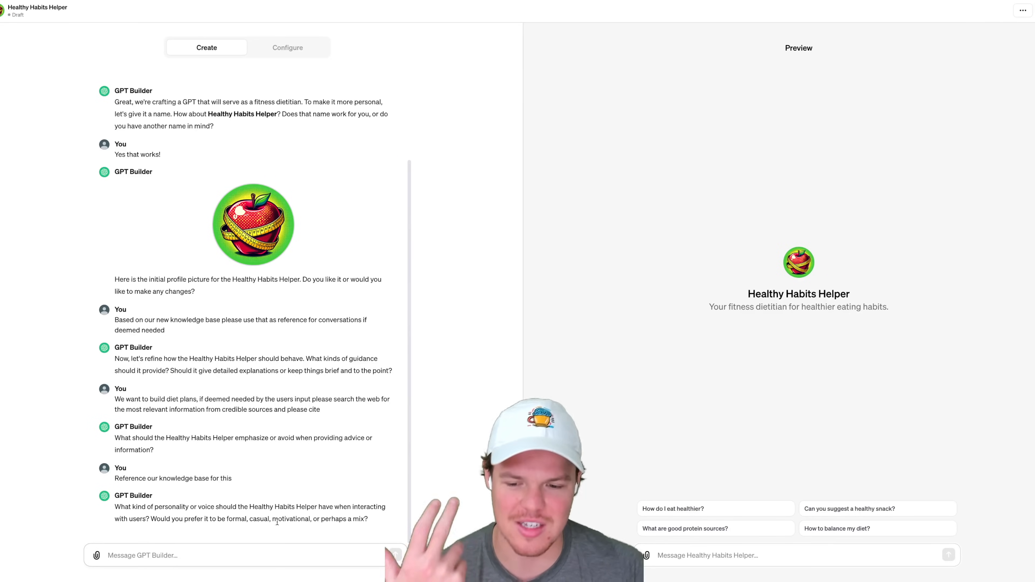
Answer the personality question with "motivational and sarcastic", copying the first word from GPT Builder's question.
double_click(296, 520)
key("ctrl+c")
left_click(267, 555)
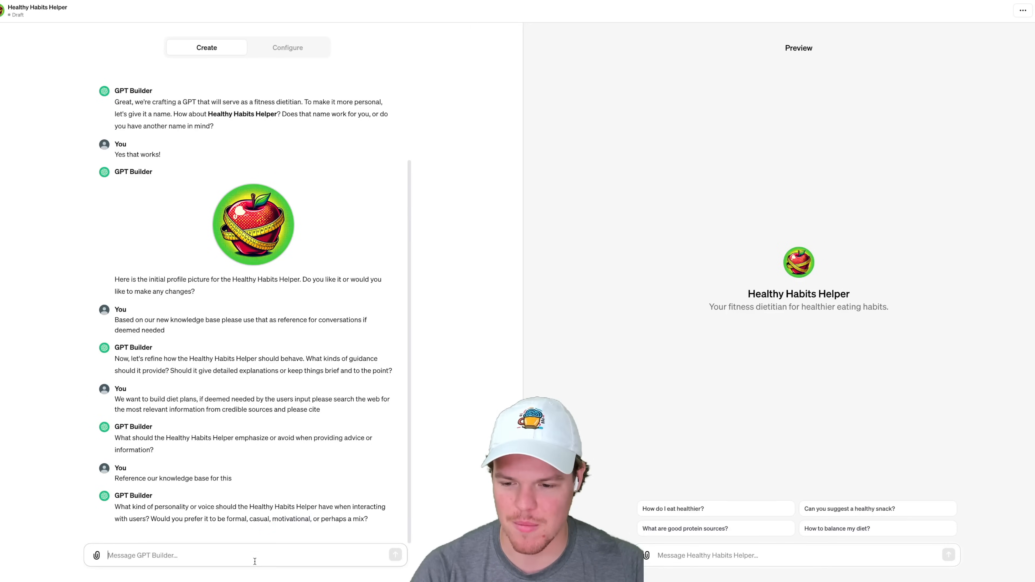
key("ctrl+v")
type("and sar")
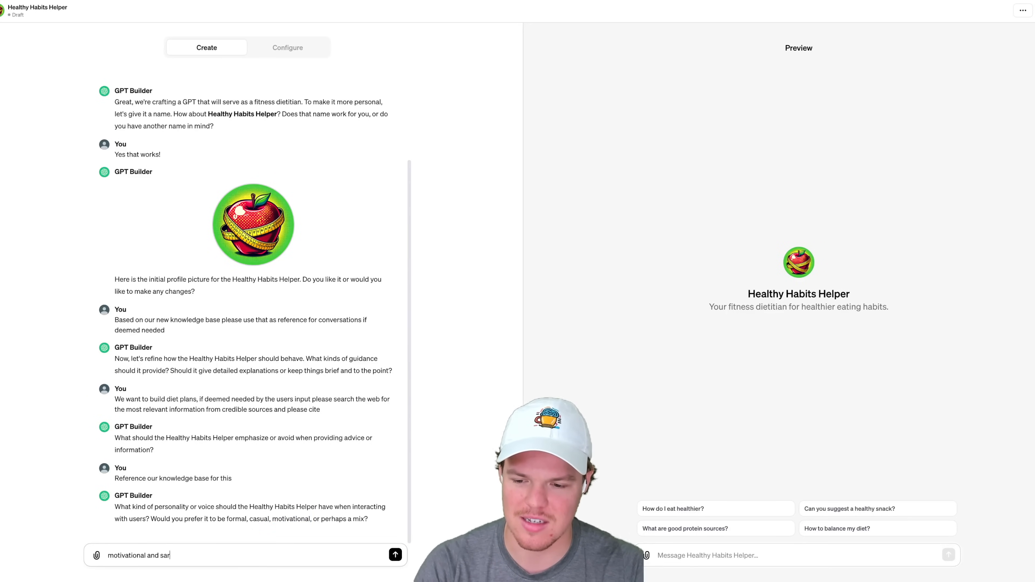
type("castic")
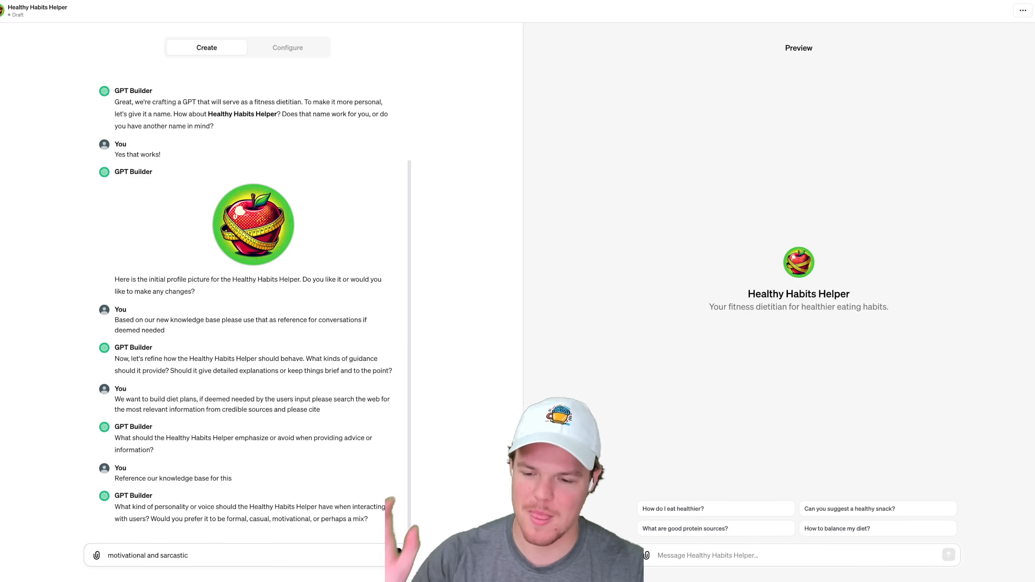
key("Return")
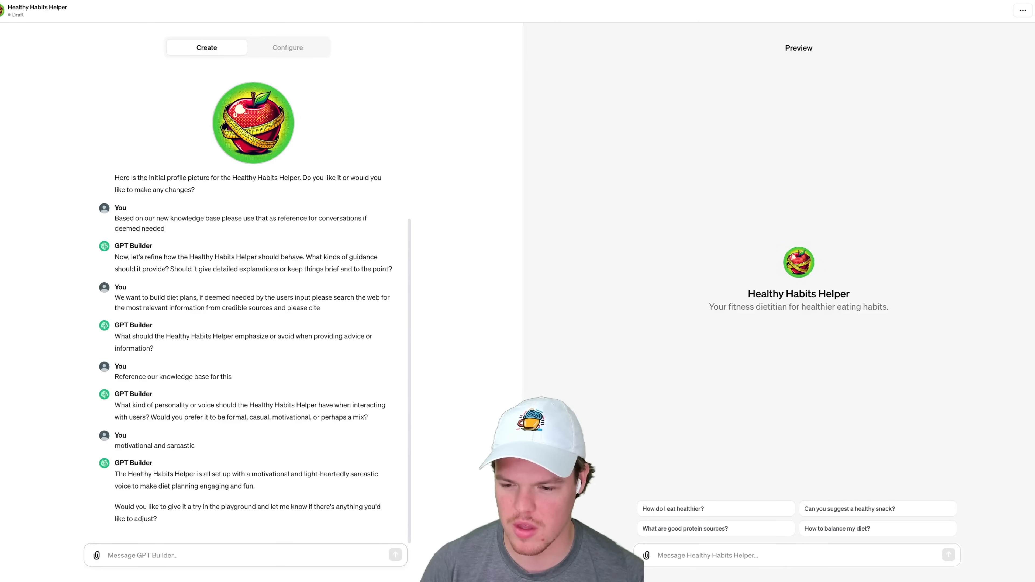
Tell GPT Builder that before someone uses the GPT, it should understand their goals and the key physical body features needed for this context.
type("Bef")
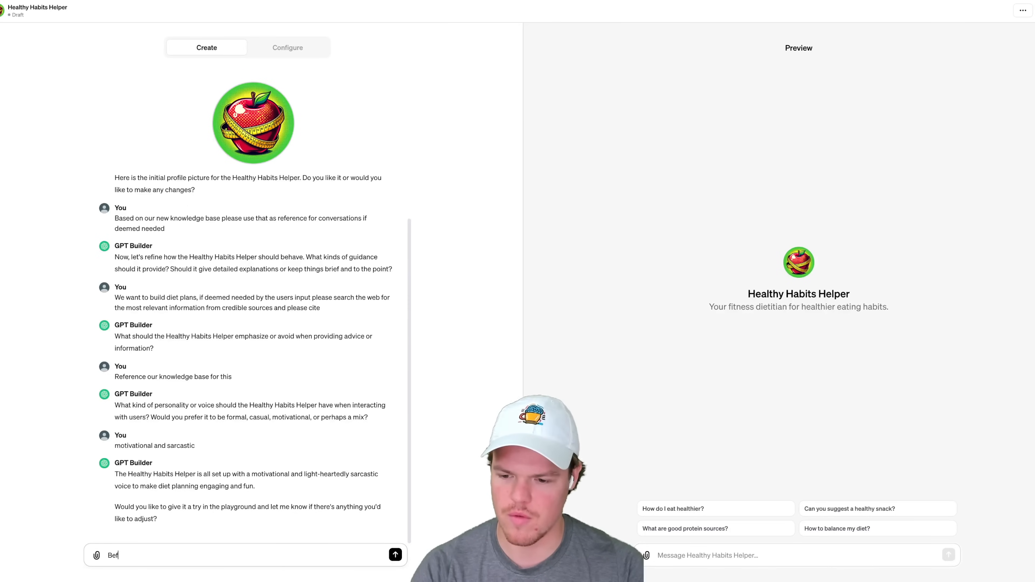
type("ore a users ")
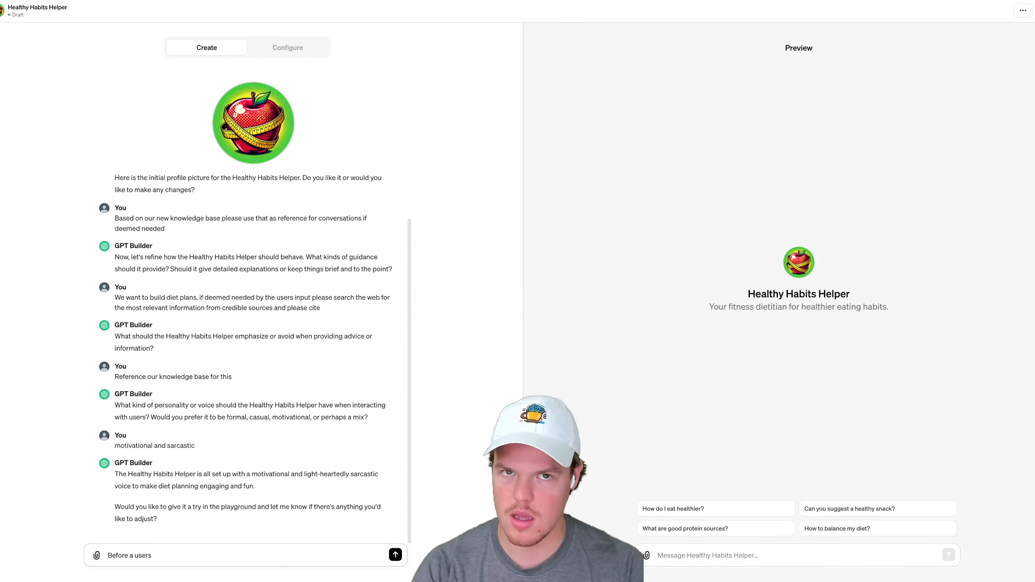
type("users this GPT Iets understand there wei")
key("BackSpace")
key("BackSpace")
key("BackSpace")
key("BackSpace")
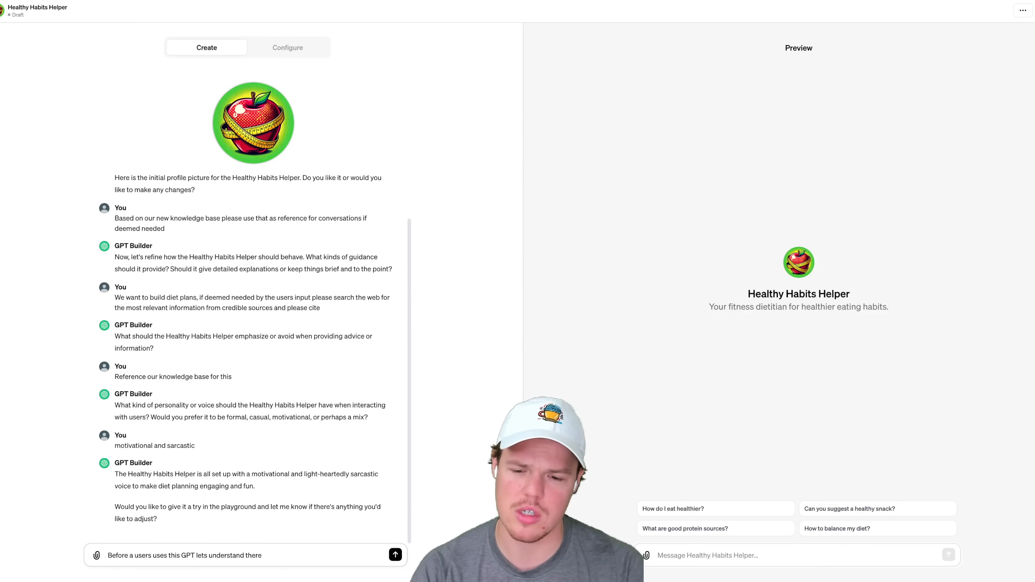
type("ke")
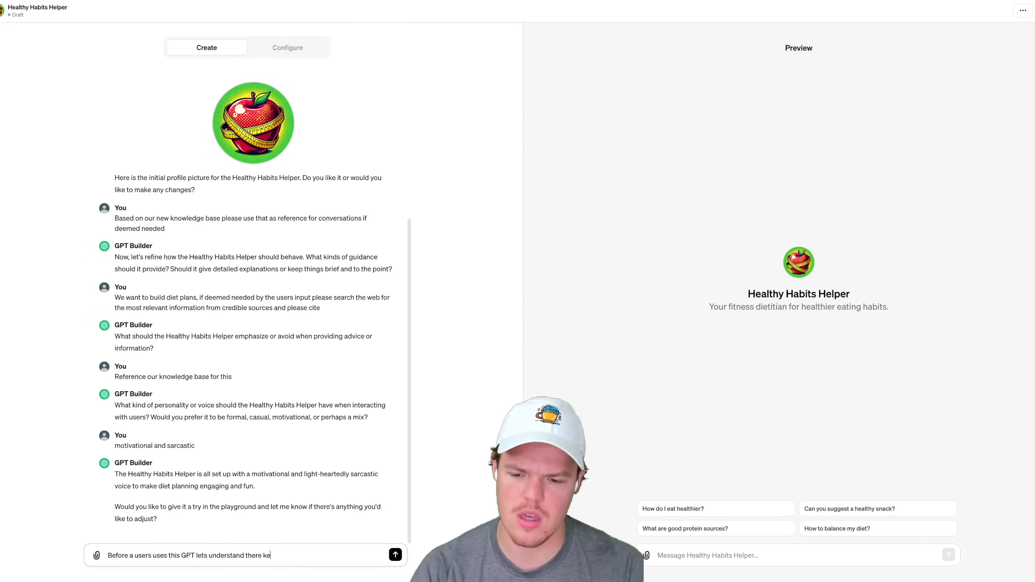
type("y features about ther")
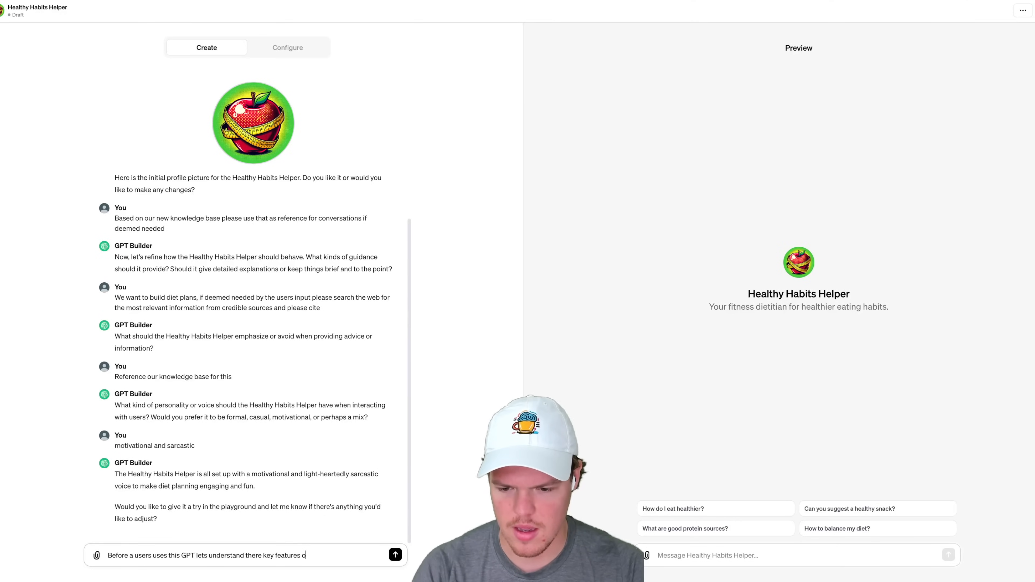
type("e phy")
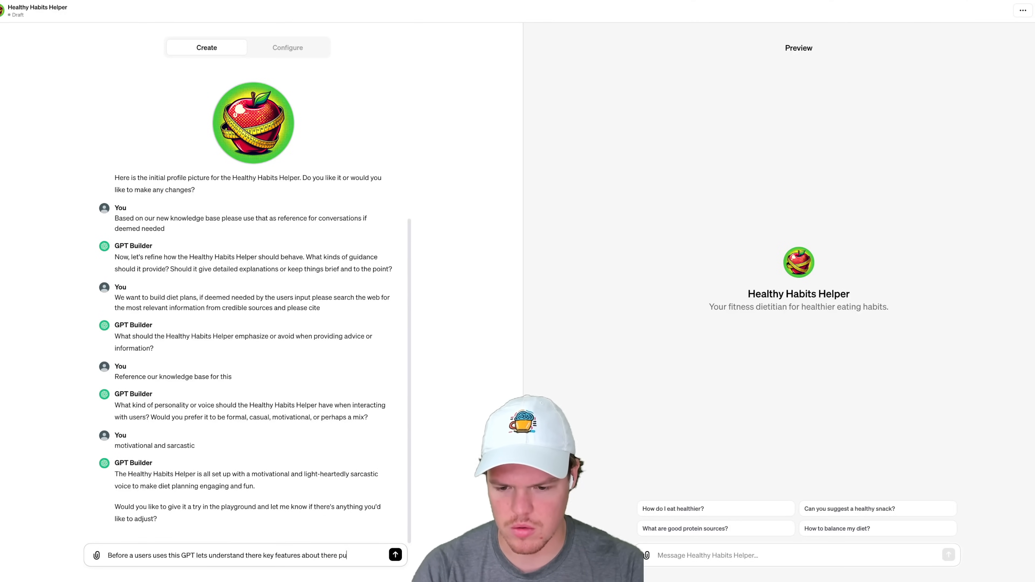
type("sical body that is deeme")
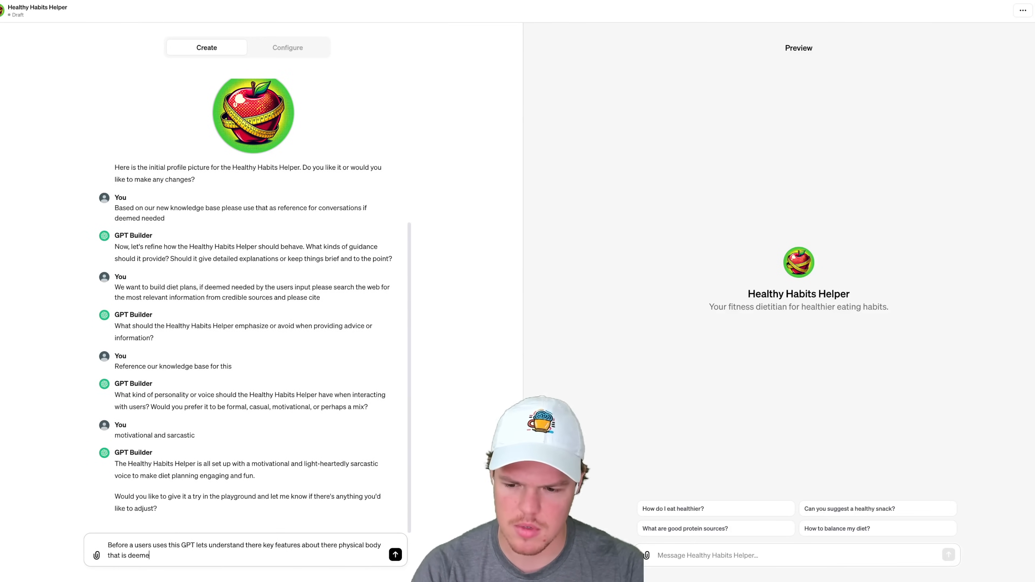
type("d nee")
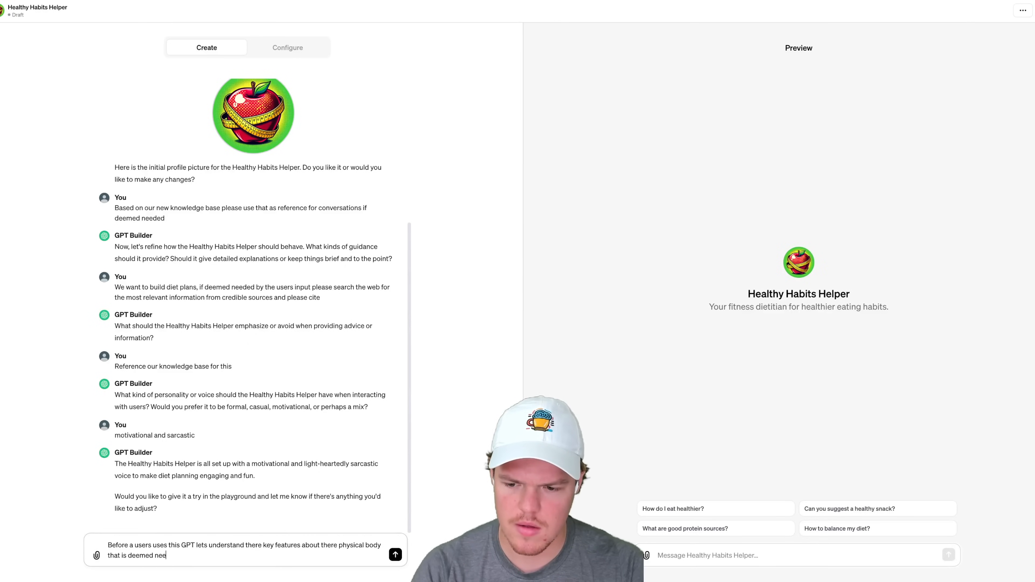
type("ded for this contex")
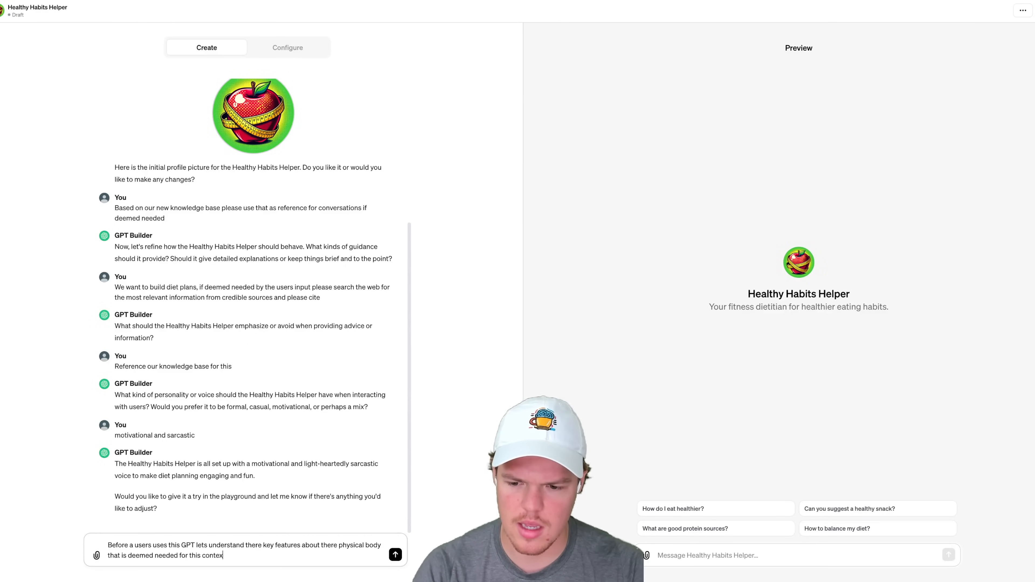
type("t and there goals")
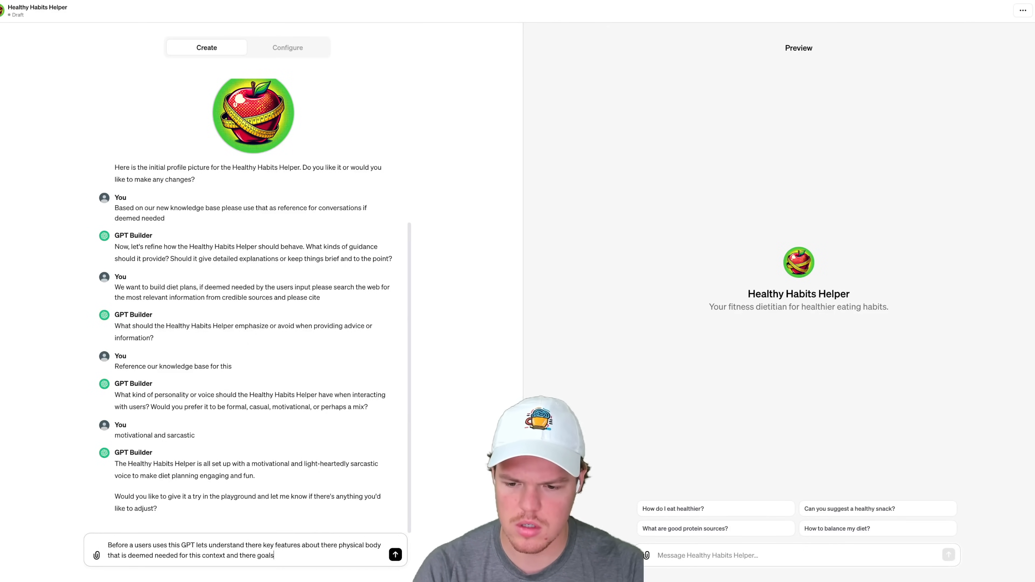
key("Return")
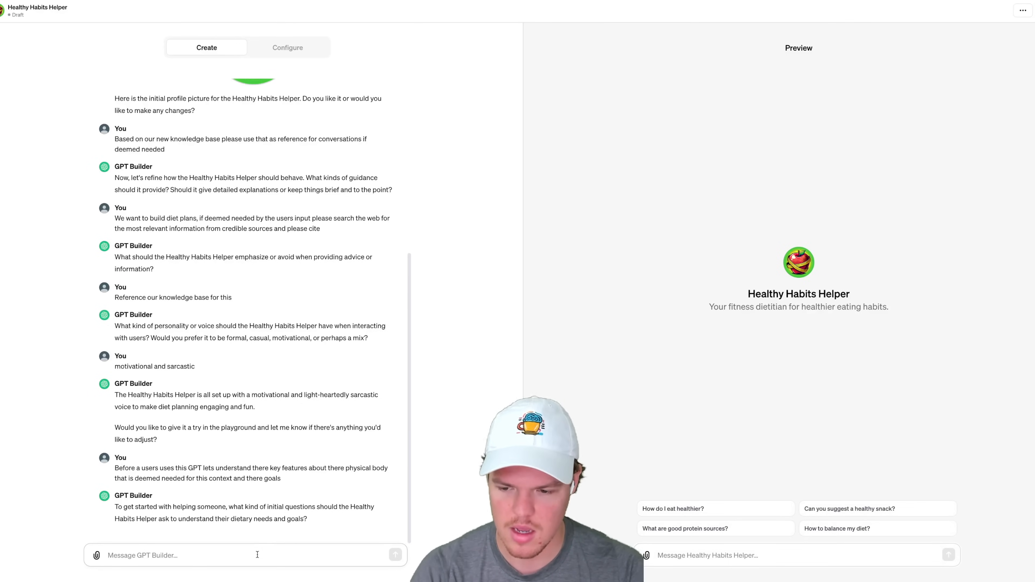
Answer GPT Builder's question about initial questions with "Ask what is your height, gender and weight.".
type("Ask what is your")
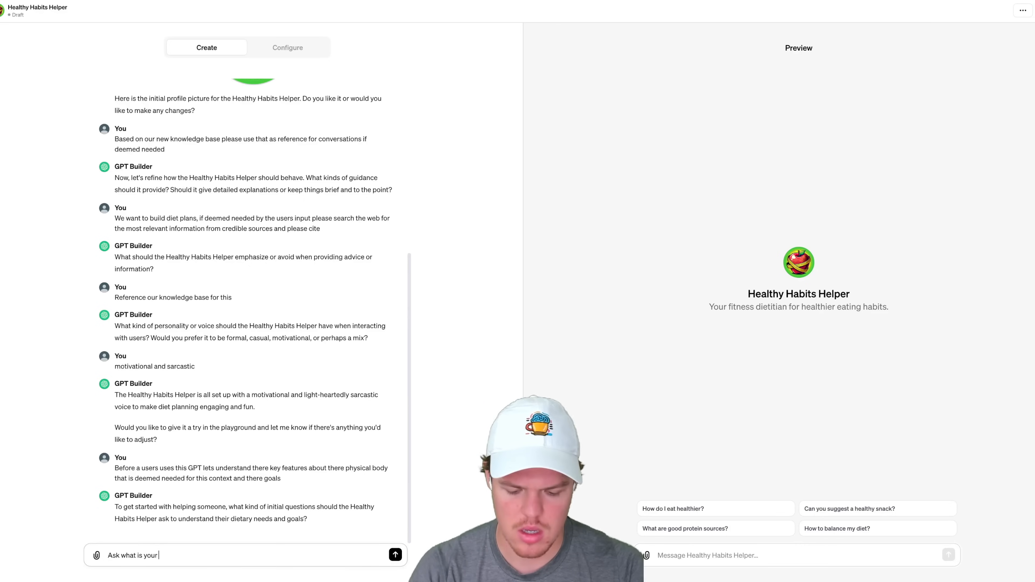
type(" height, gende")
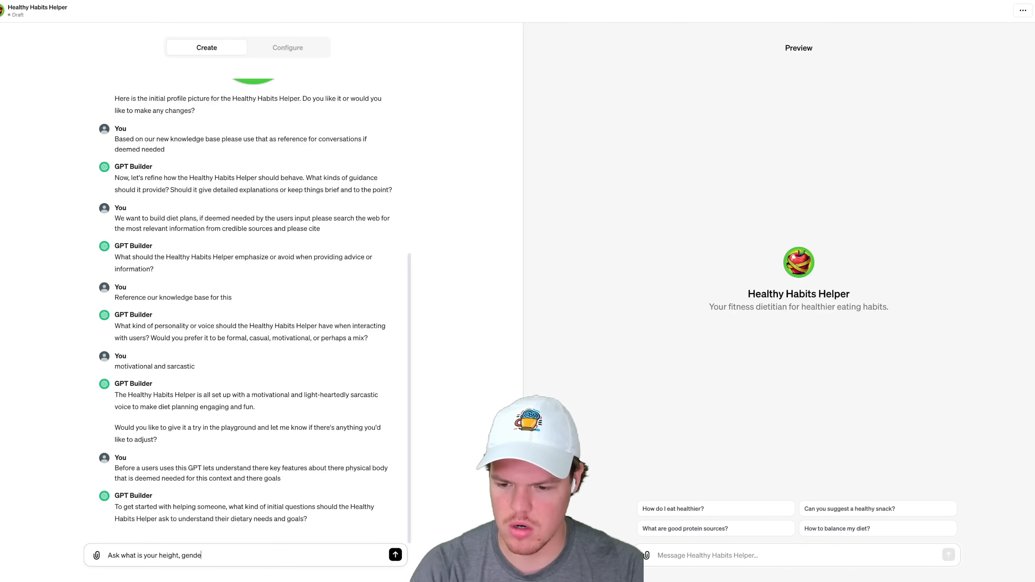
type("r and weight")
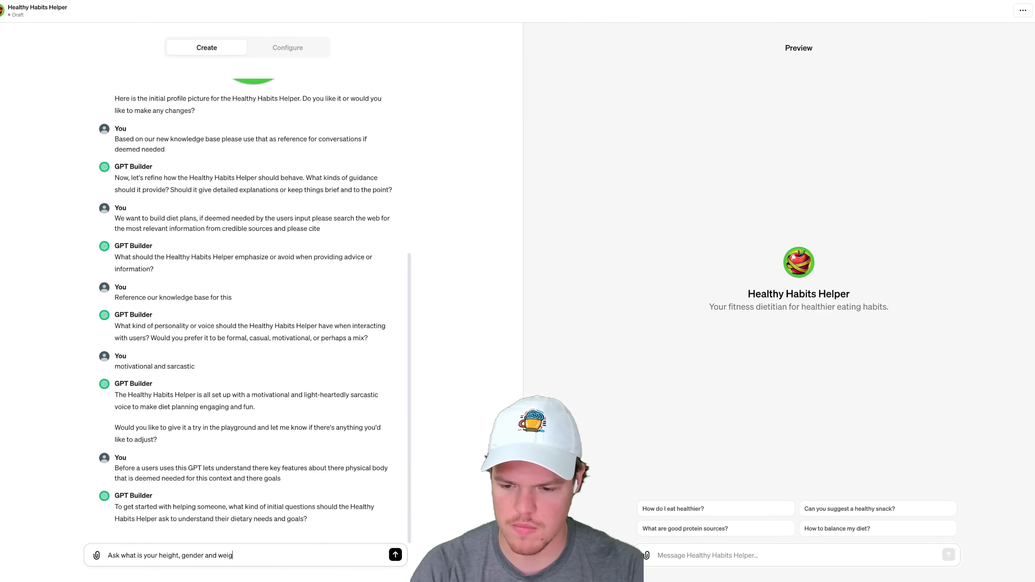
left_click(395, 555)
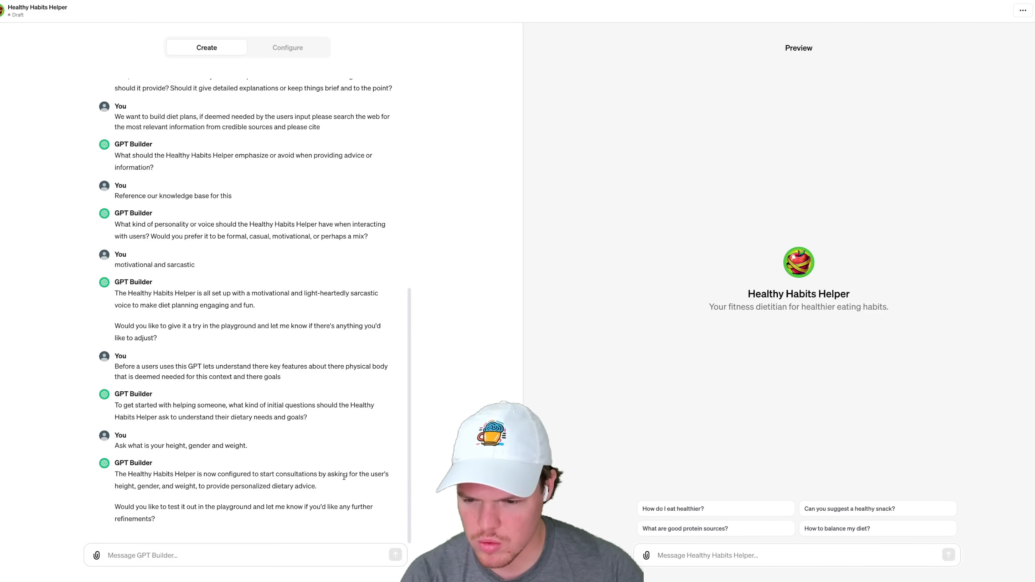
In the preview chat, ask "Can you suggest a healthy snack?" and then "Ok can we make a diet plan specific to me?".
left_click(729, 555)
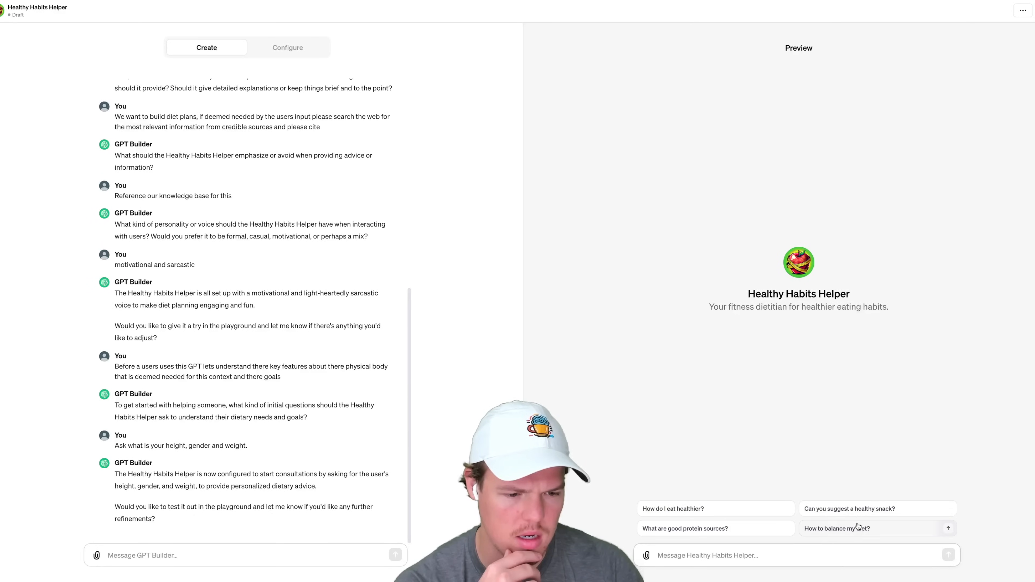
left_click(859, 510)
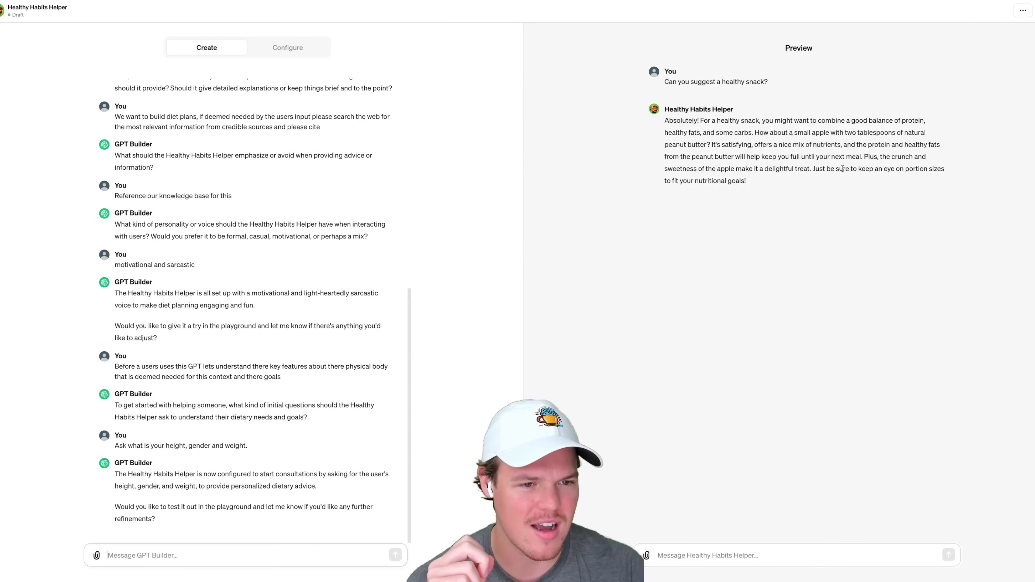
left_click(670, 553)
type("Ok")
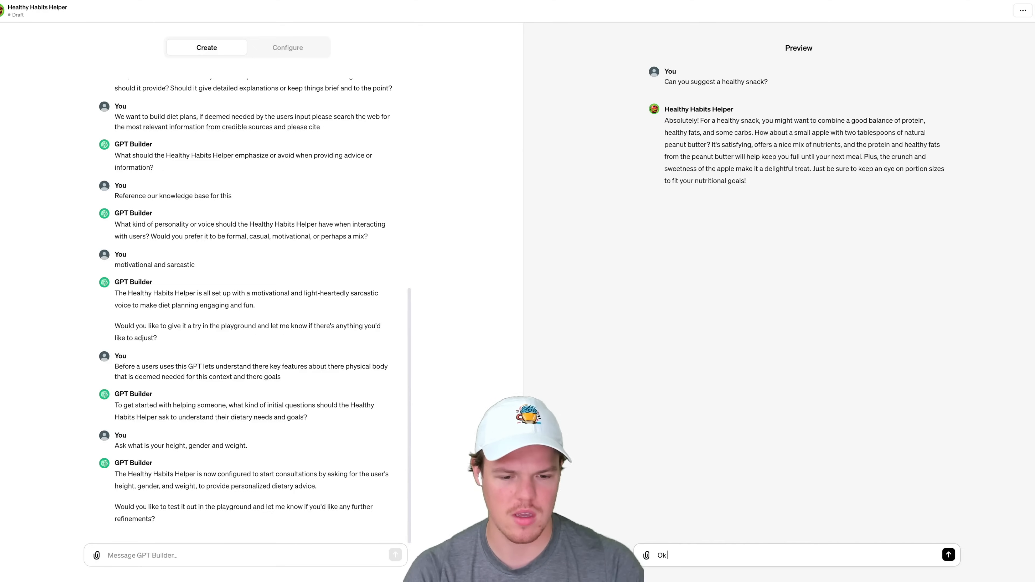
type(" can we make a diet plan sepcif")
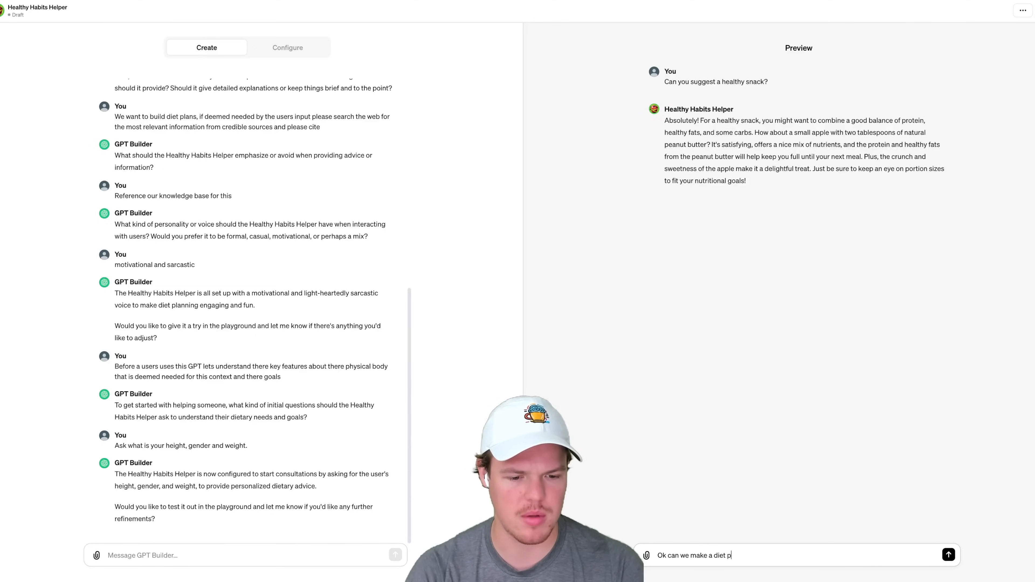
key("BackSpace")
key("BackSpace")
key("BackSpace")
key("BackSpace")
key("BackSpace")
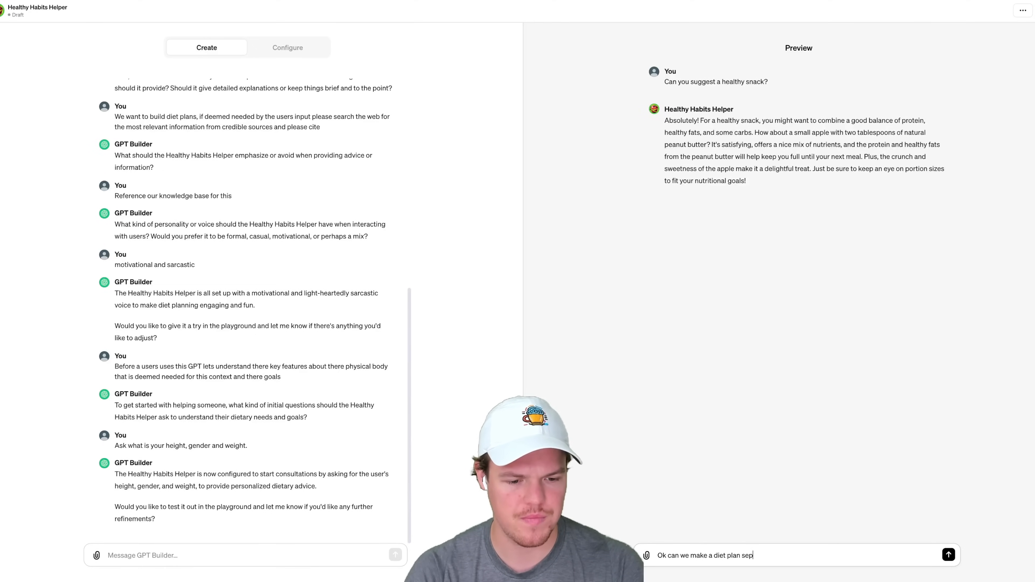
type("pecifcic to me?")
key("Return")
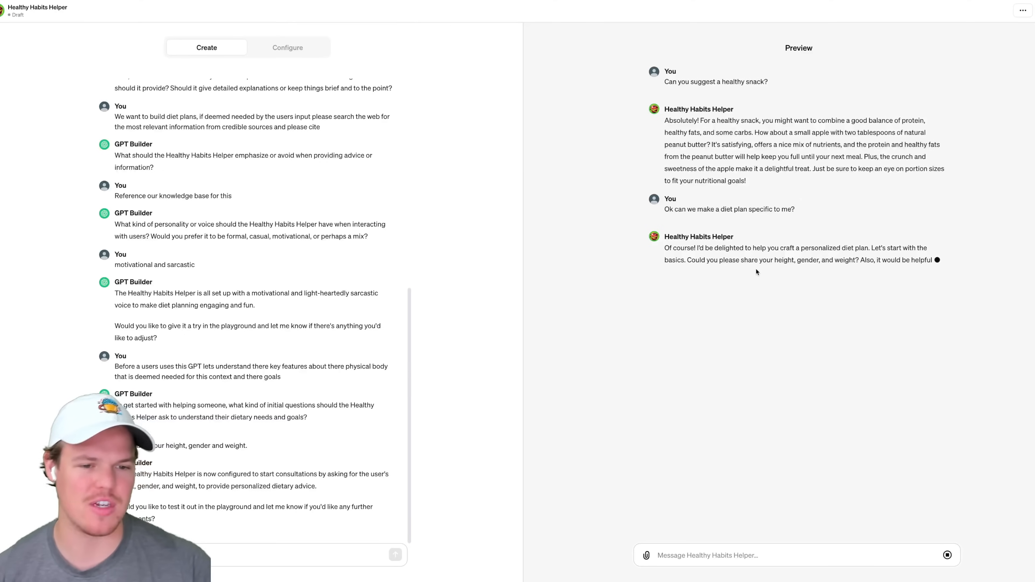
Highlight the preview's request for body details, and answer it with "I am 6'1, male, and 195 pounds".
left_click_drag(665, 248, 801, 260)
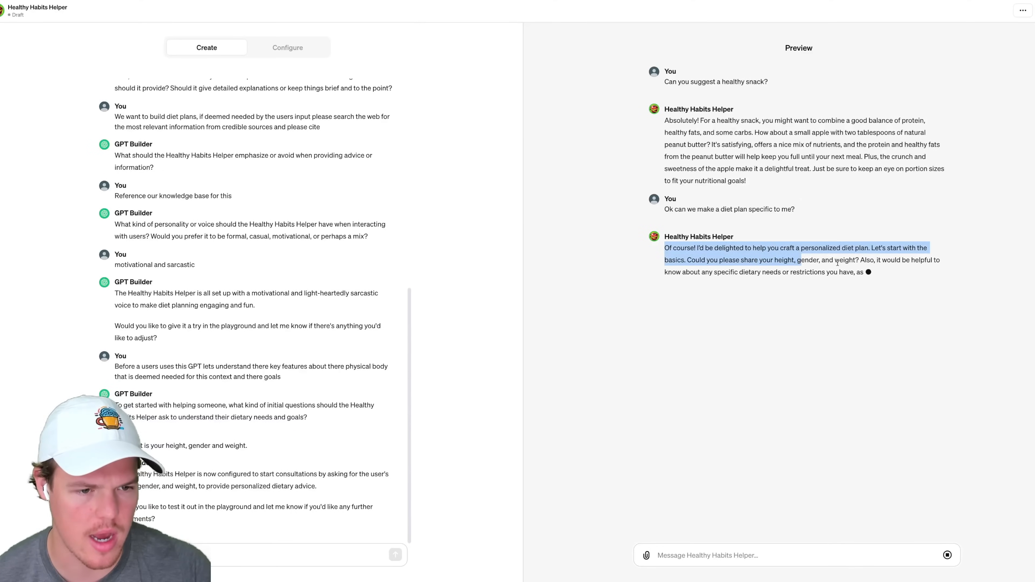
left_click(837, 263)
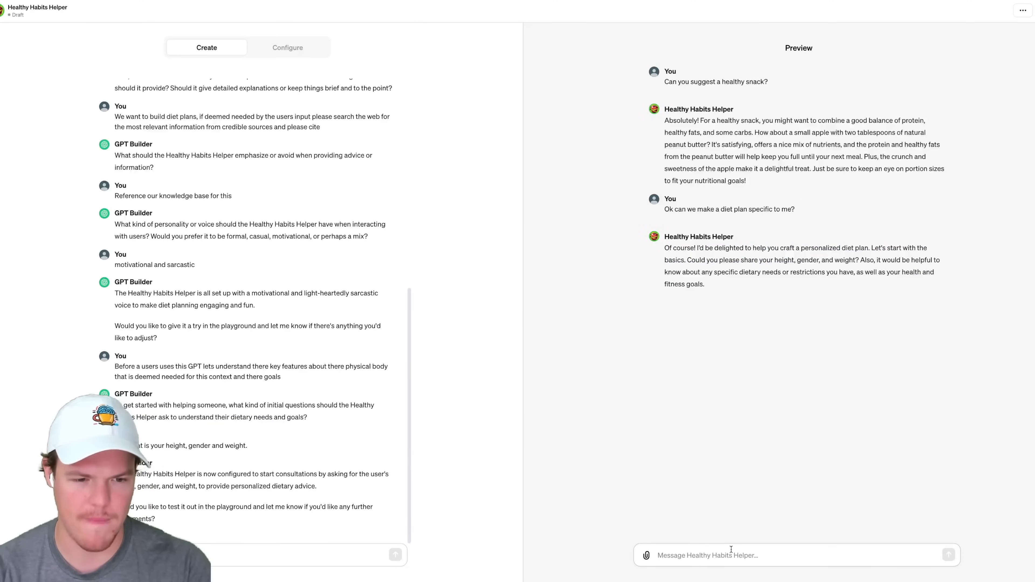
type("I am")
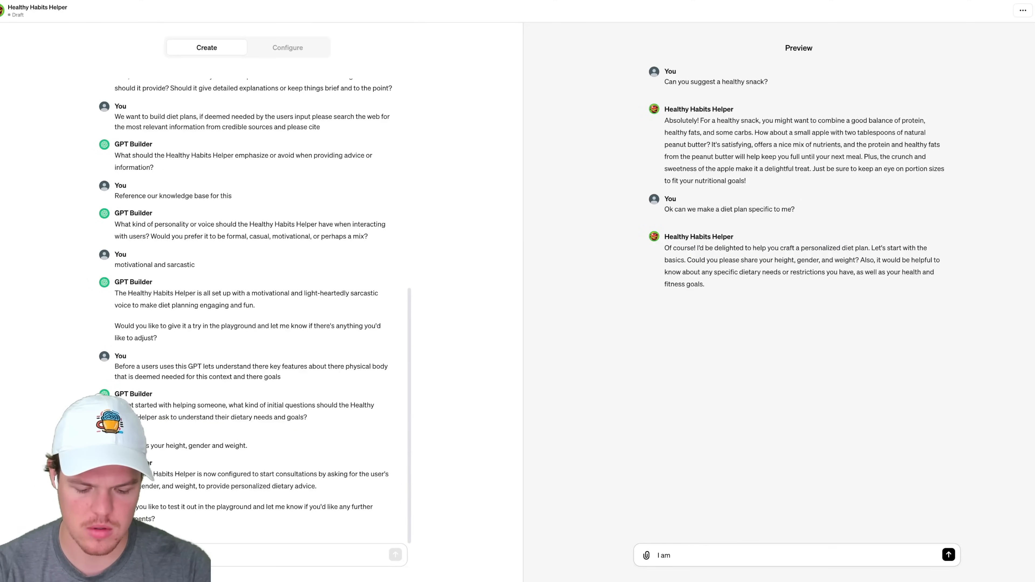
type(" 6'1")
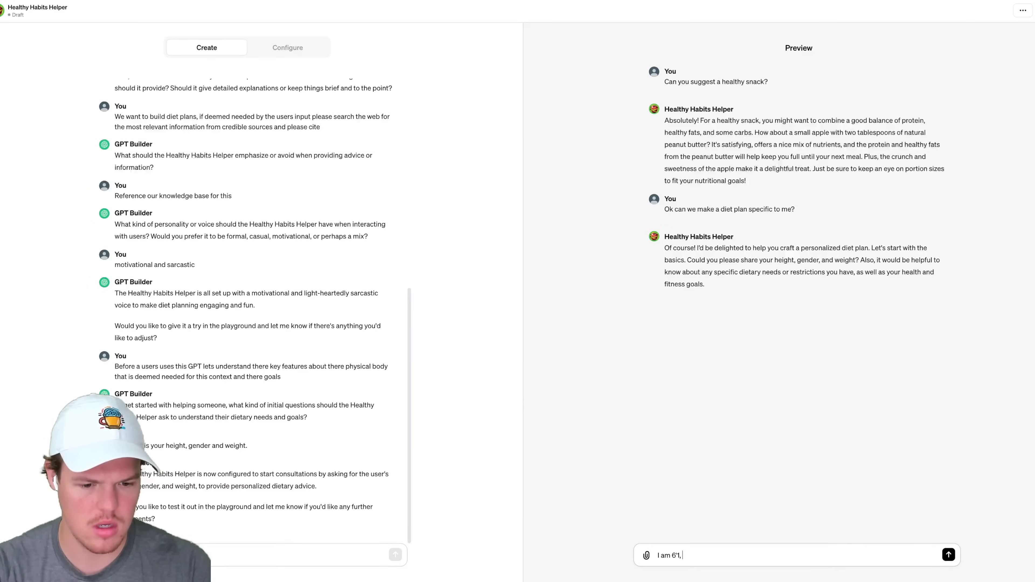
type(", mal")
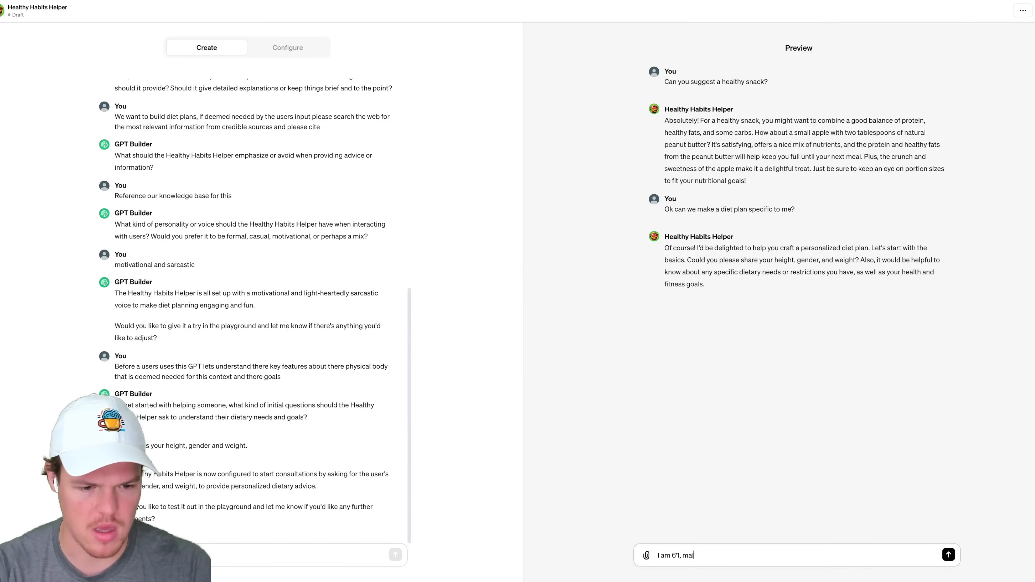
type("e, and 195 ")
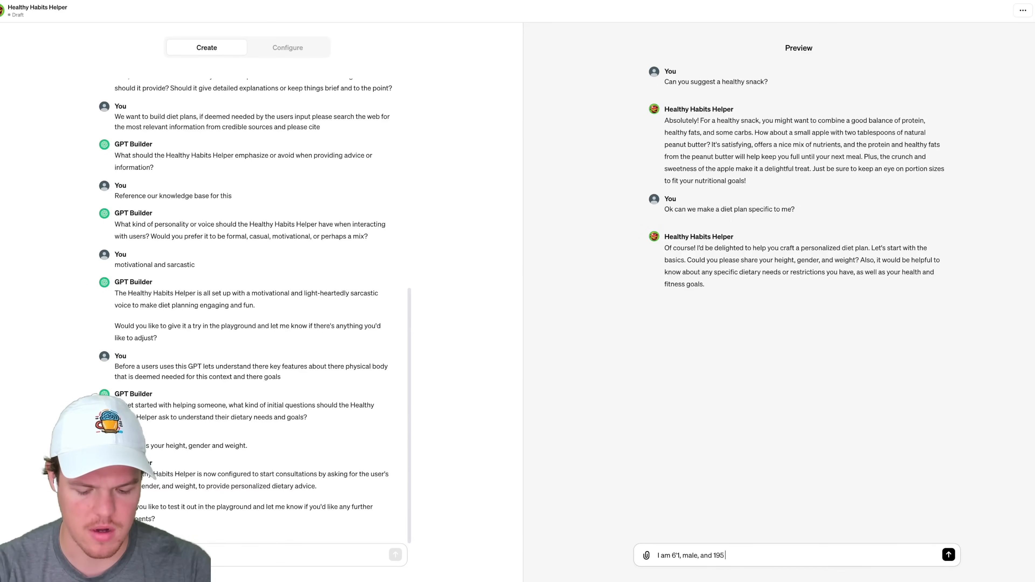
type("pounds")
key("Return")
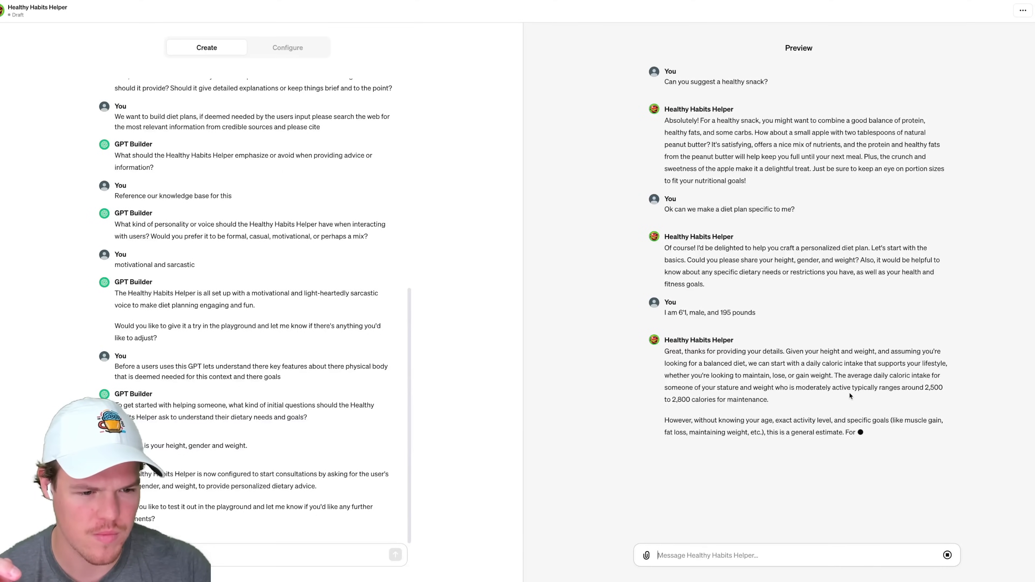
Examine the daily calorie estimate in the preview's reply, and stop generating the rest of the diet plan.
left_click_drag(837, 376, 927, 394)
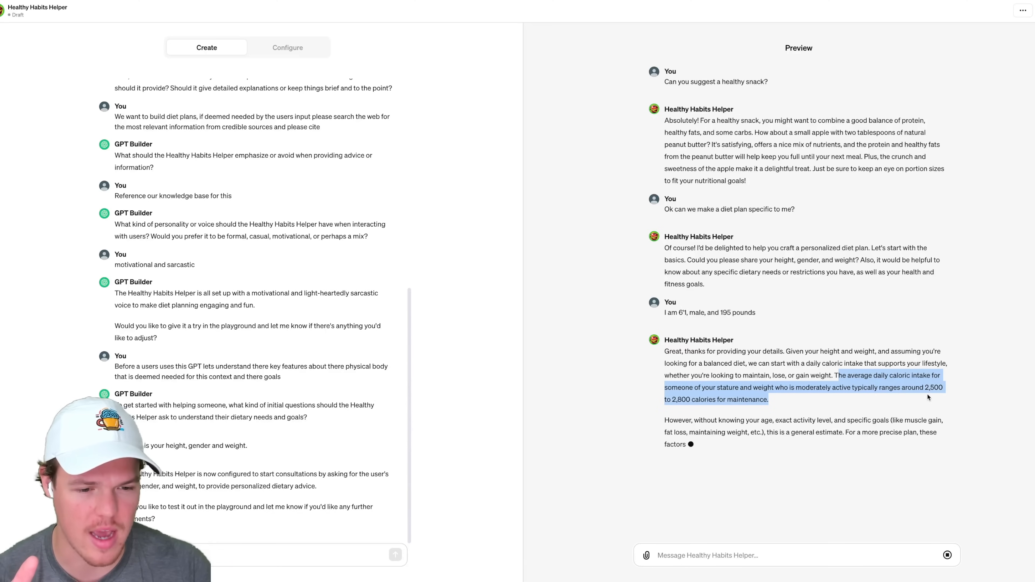
left_click(927, 394)
double_click(933, 387)
left_click_drag(671, 400, 708, 400)
left_click(805, 391)
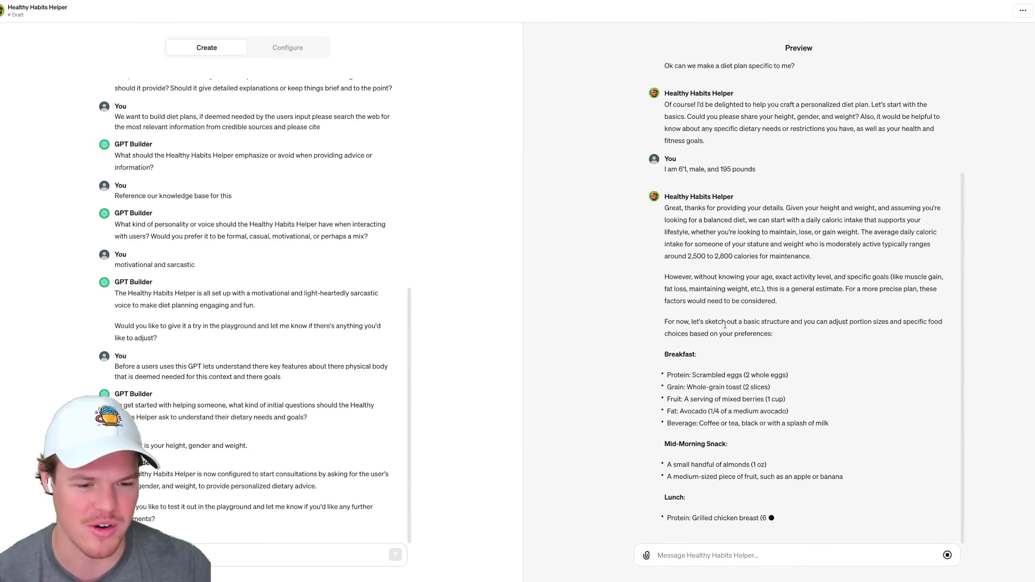
left_click(947, 555)
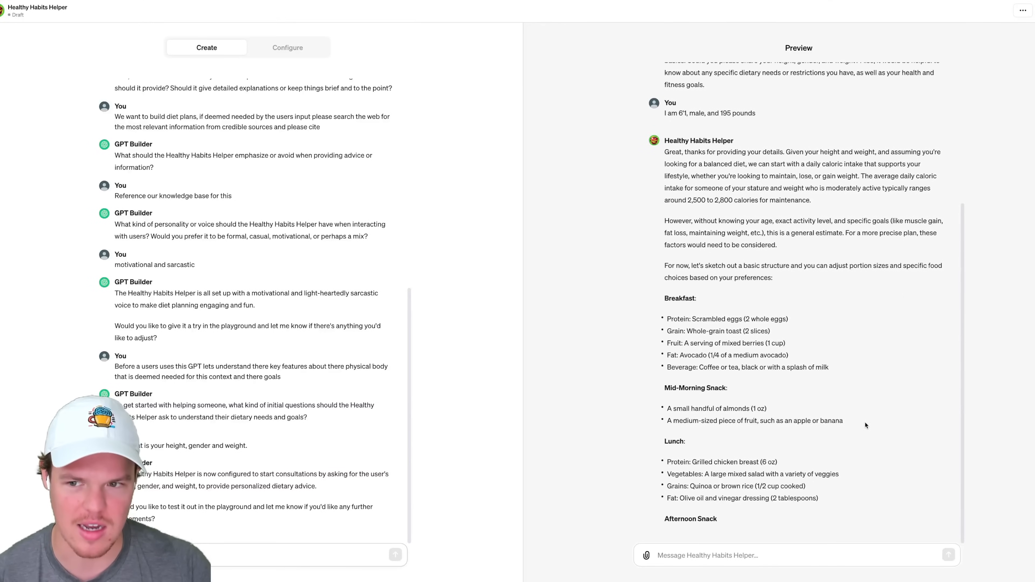
scroll(869, 428, "up", 5)
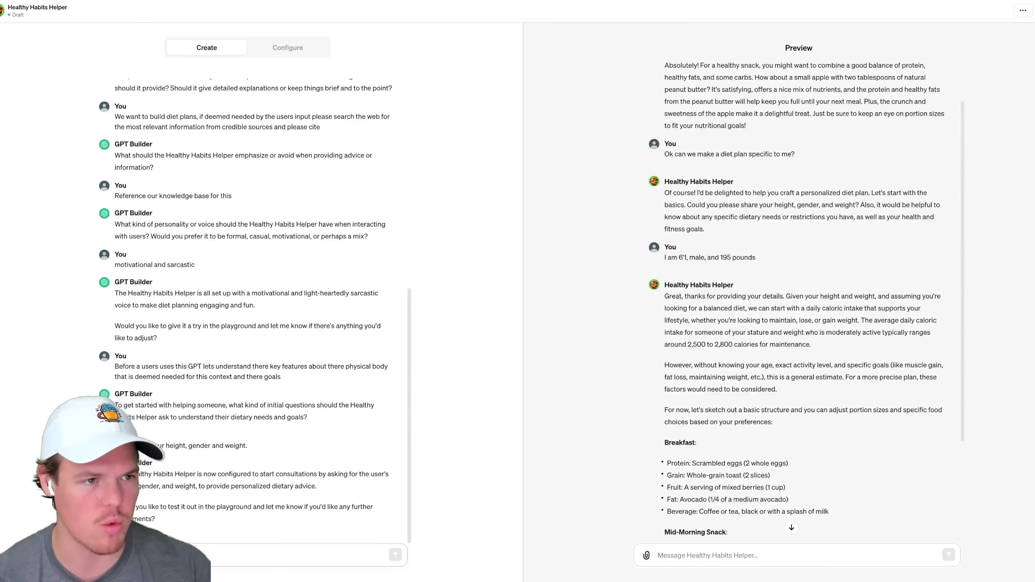
Save the Healthy Habits Helper GPT, and open the Explore page of GPTs with the sidebar hidden.
left_click(1034, 11)
left_click(1015, 137)
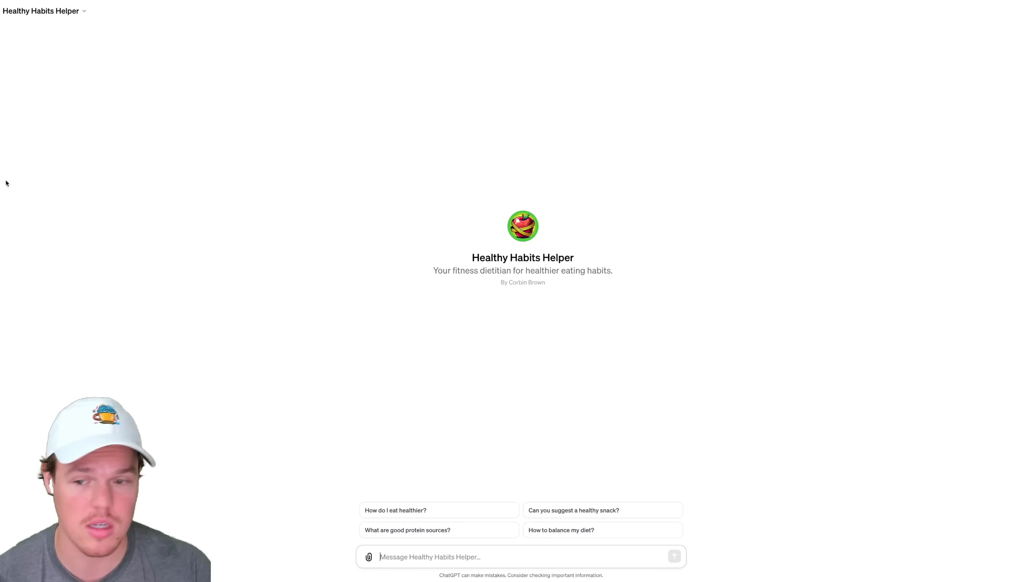
left_click(1, 291)
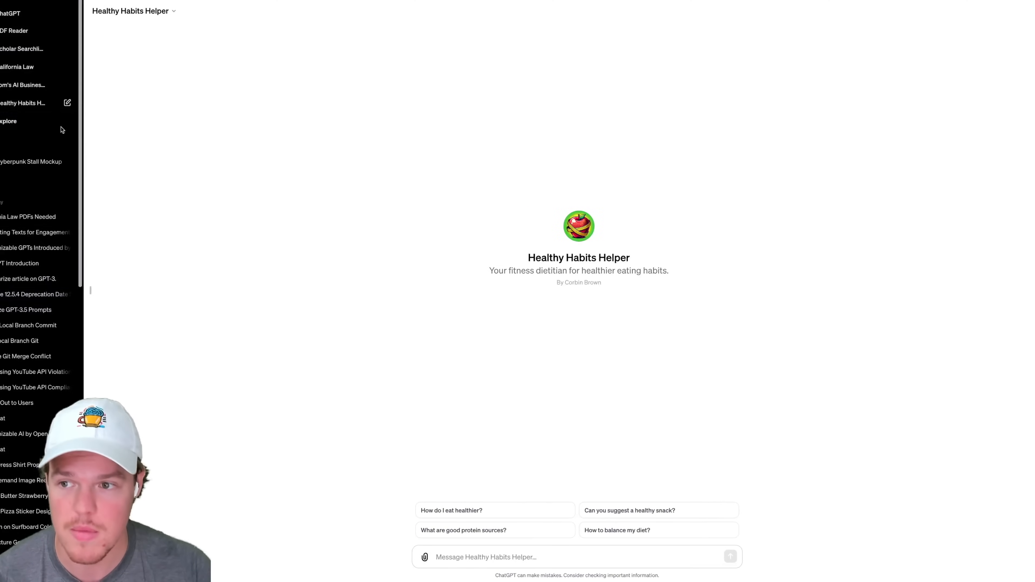
left_click(23, 123)
left_click(90, 291)
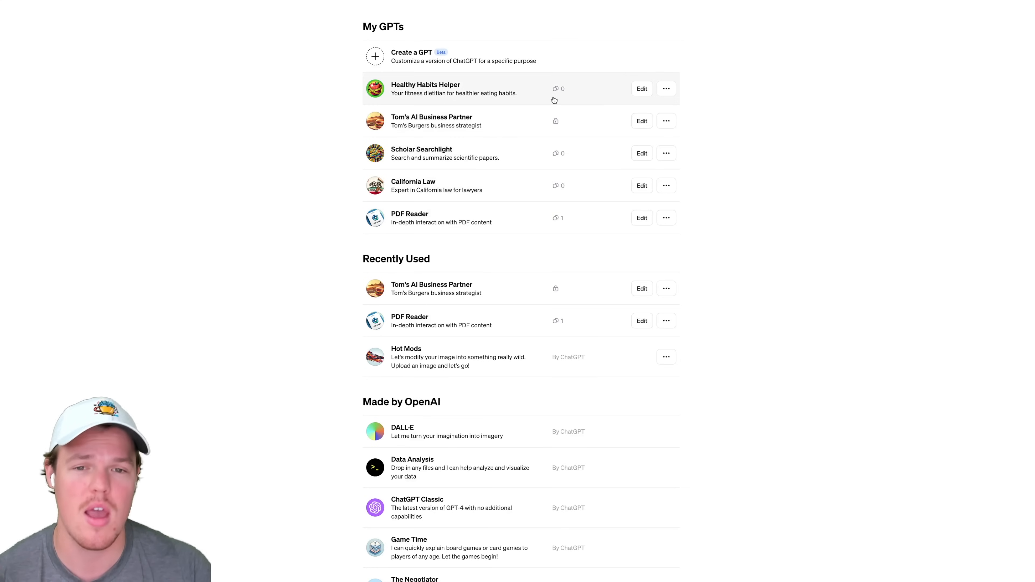
Check the Healthy Habits Helper's extra options and browse the My GPTs, Recently Used and Made by OpenAI lists.
left_click(668, 88)
left_click(711, 95)
scroll(736, 209, "down", 10)
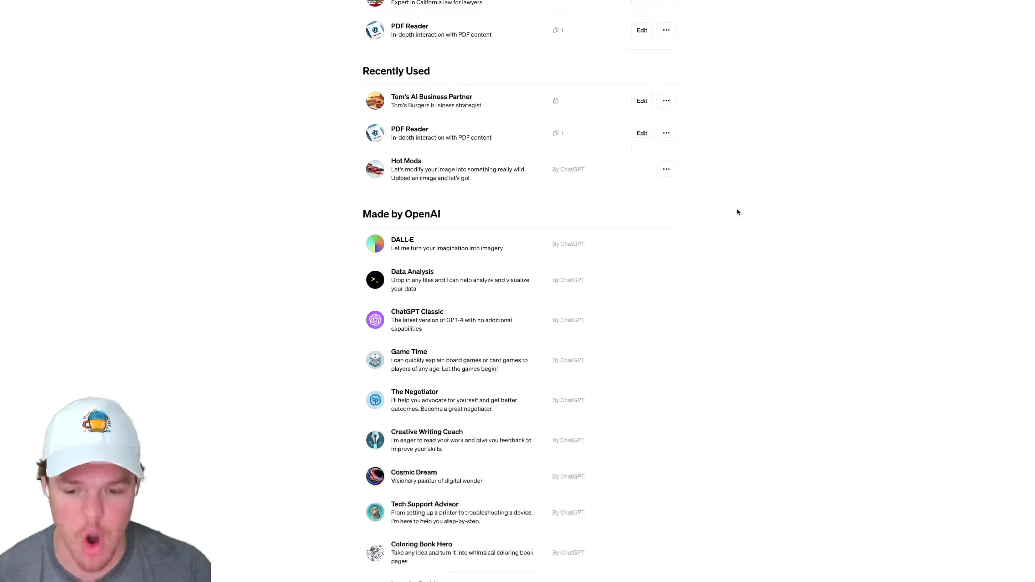
scroll(736, 210, "up", 10)
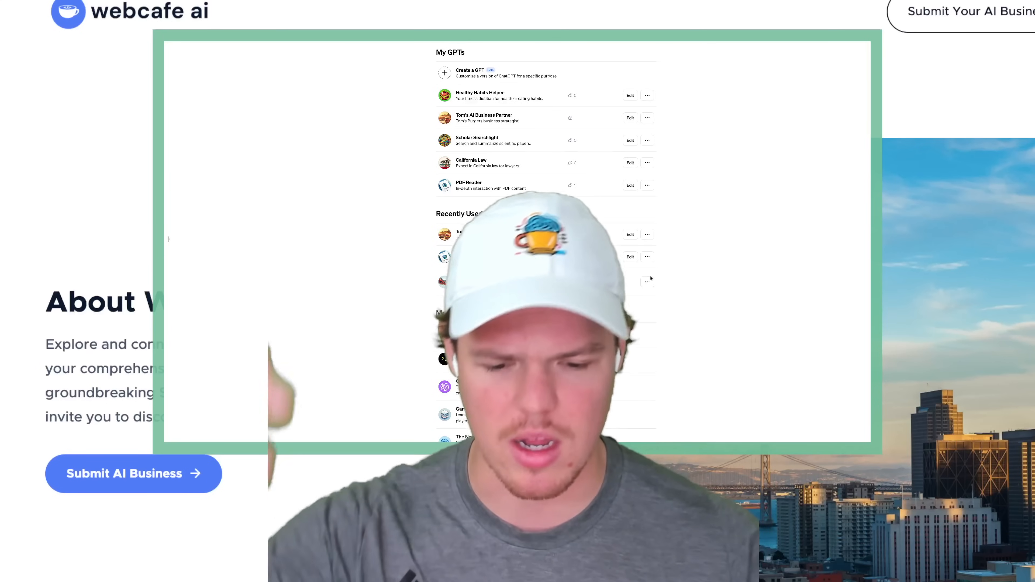
scroll(719, 155, "down", 5)
scroll(645, 215, "up", 5)
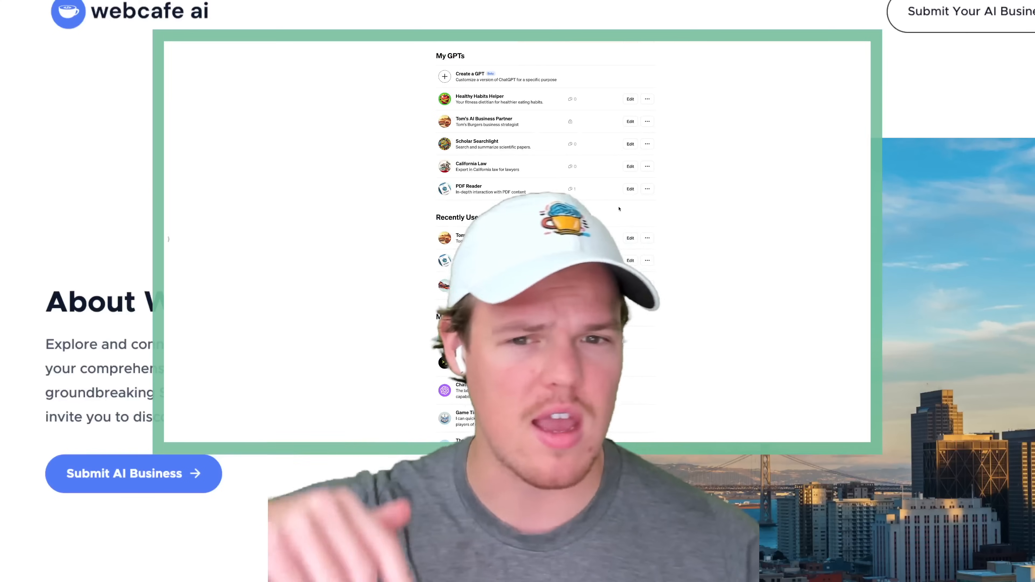